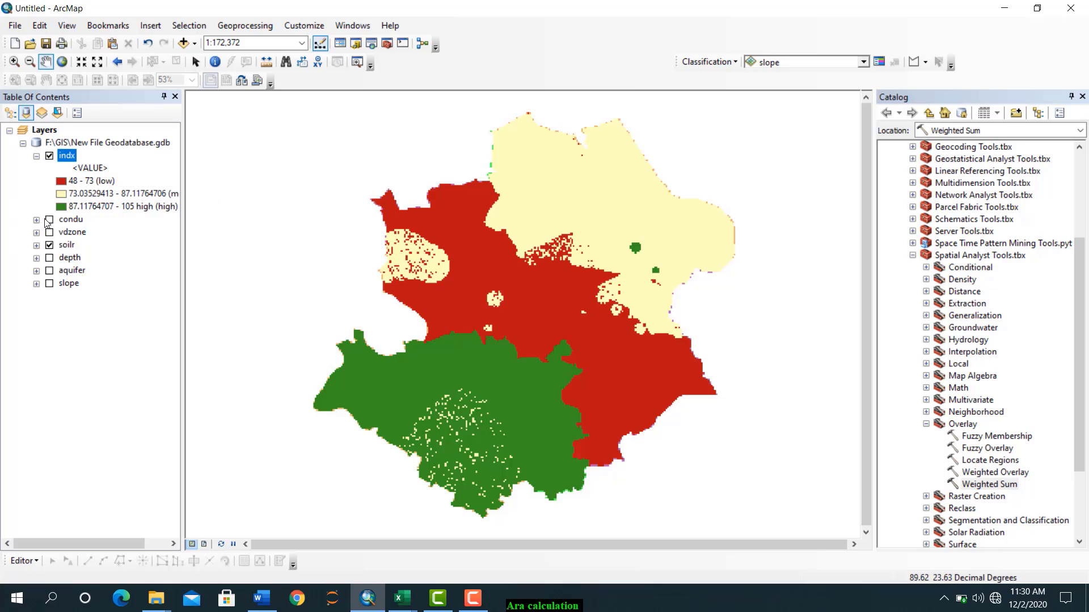
Remove the condu and vdzone layers from the Table of Contents one at a time.
right_click(64, 220)
click(99, 243)
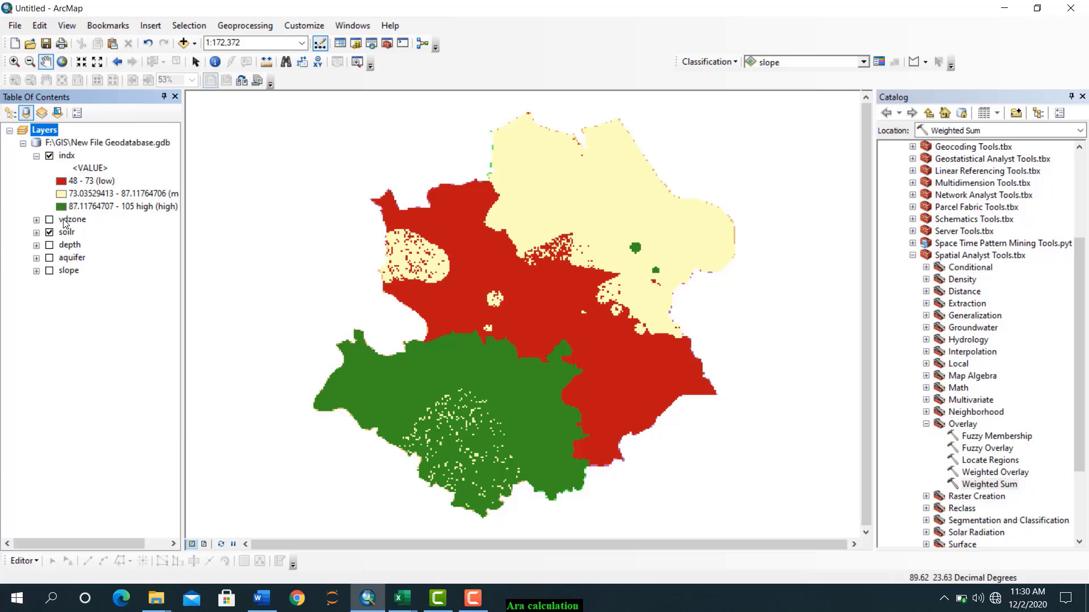
right_click(64, 221)
click(98, 242)
Multi-select the soilr, depth, aquifer and slope layers and remove them together.
click(66, 220)
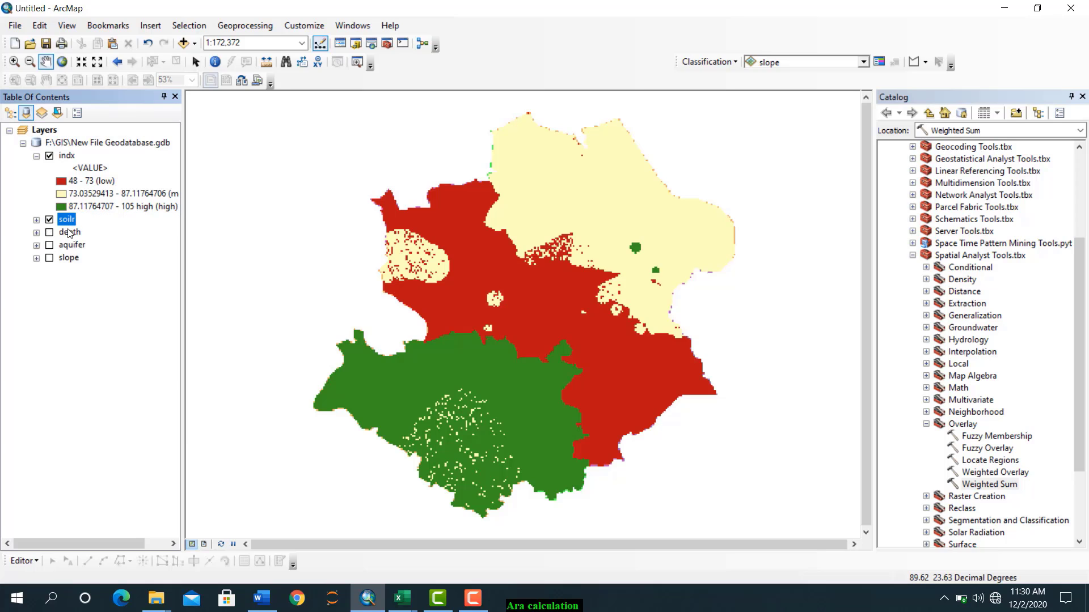
shift+click(67, 259)
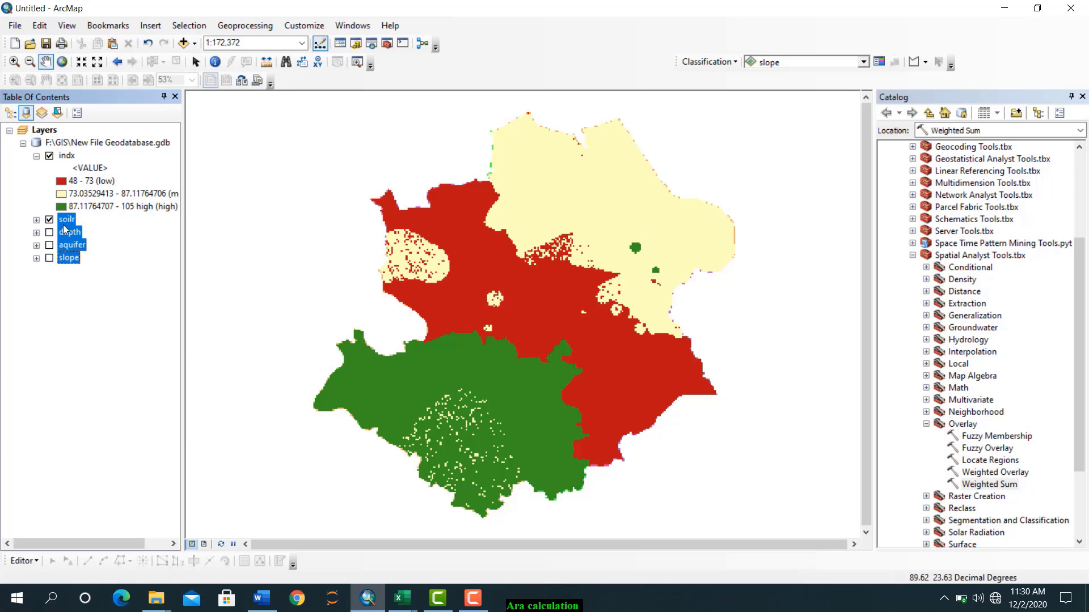
right_click(64, 230)
click(83, 240)
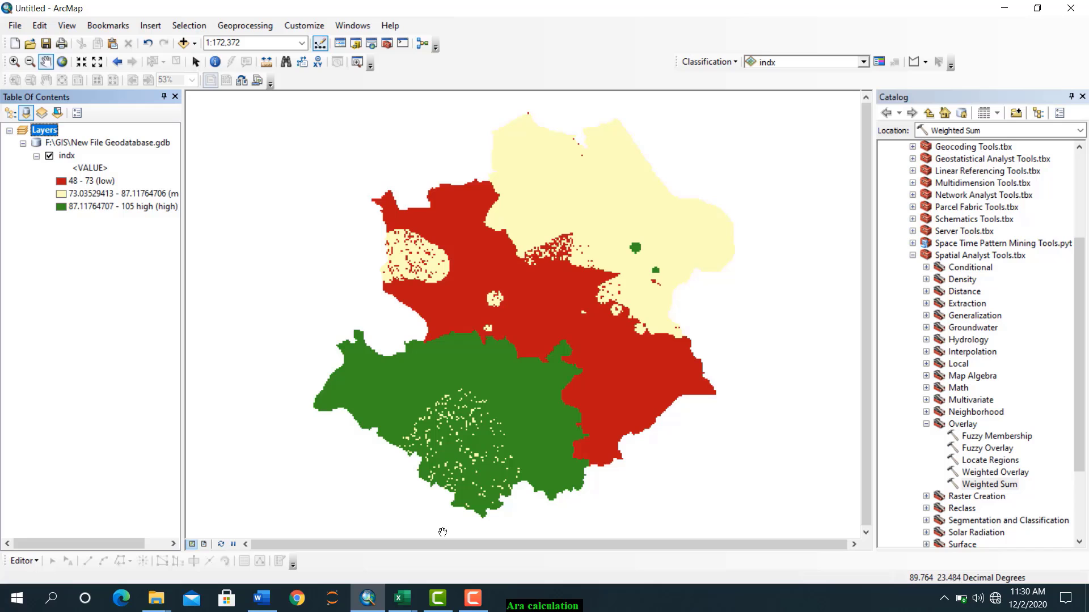
Switch to the DAquifer workbook in Excel and show Sheet3.
click(402, 598)
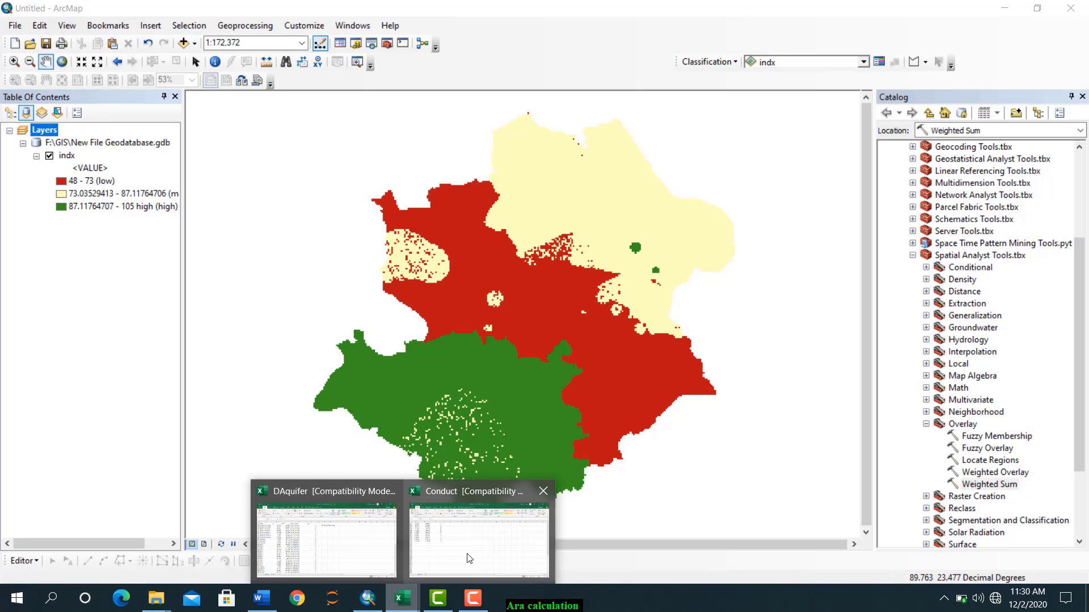
click(316, 557)
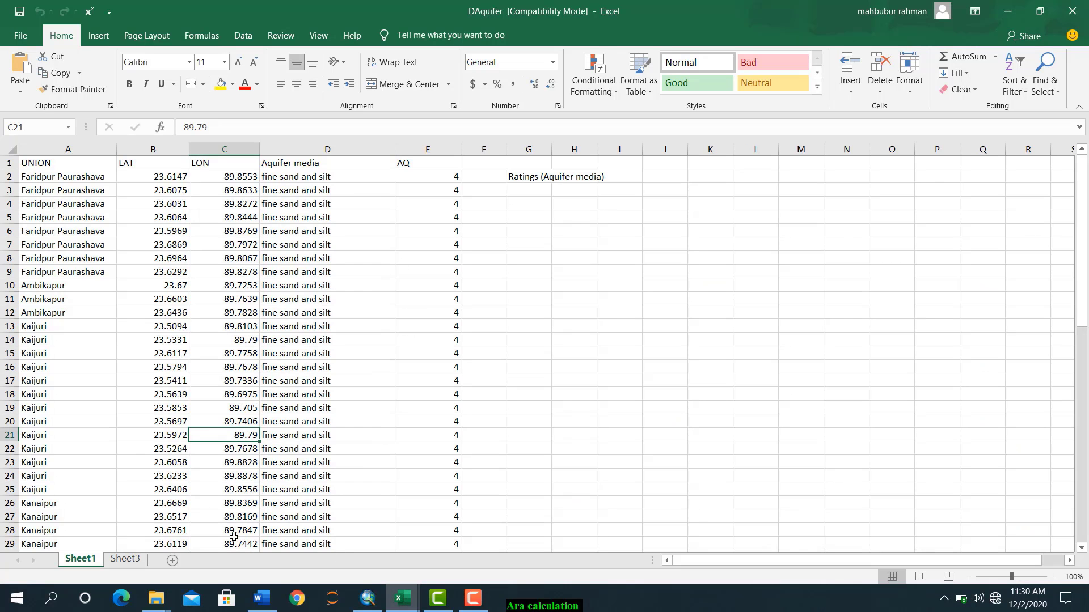
click(125, 561)
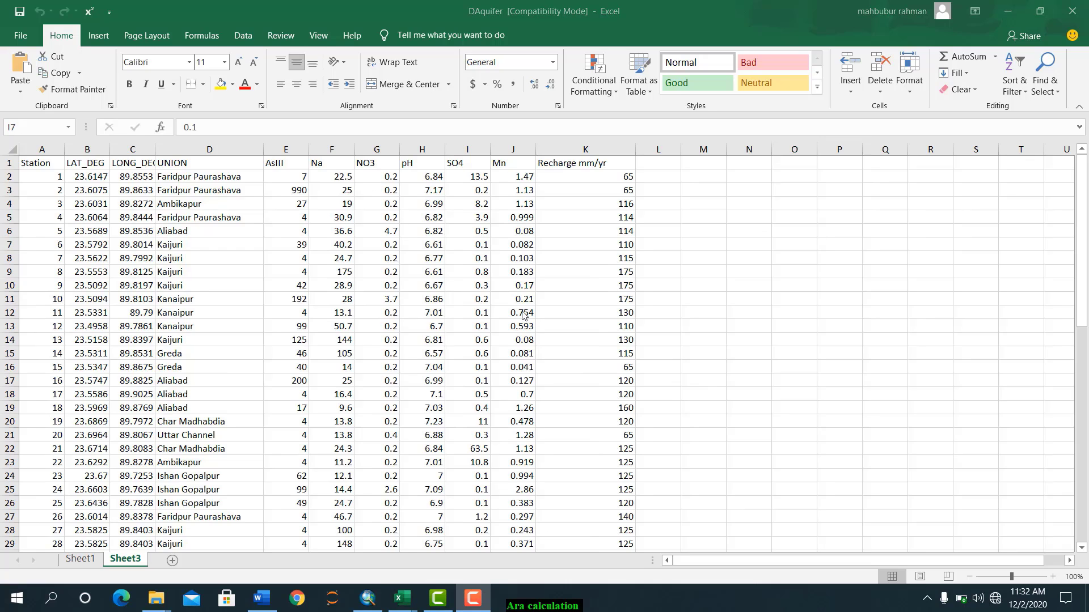
Inspect the NO3 and pH columns and the Mn values in rows 7 and 15.
click(365, 142)
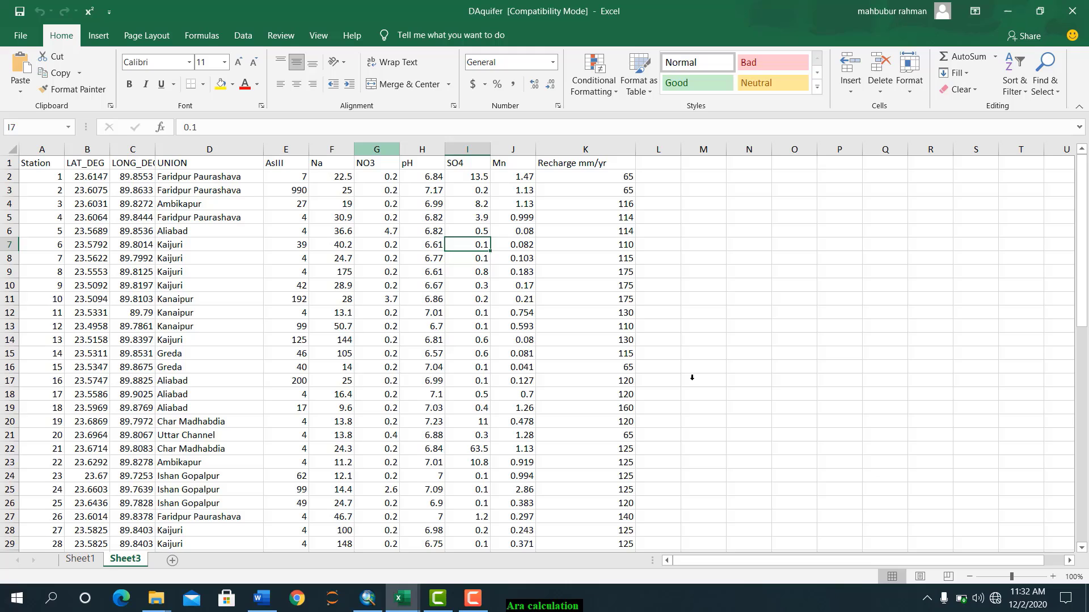
click(377, 149)
click(504, 241)
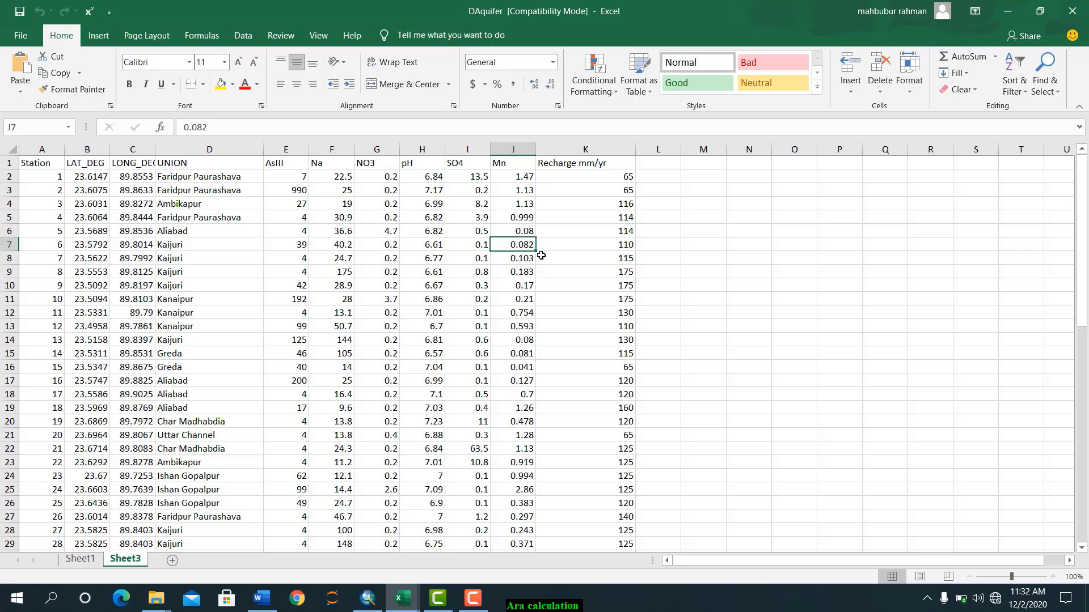
click(385, 162)
key(ctrl+shift+Down)
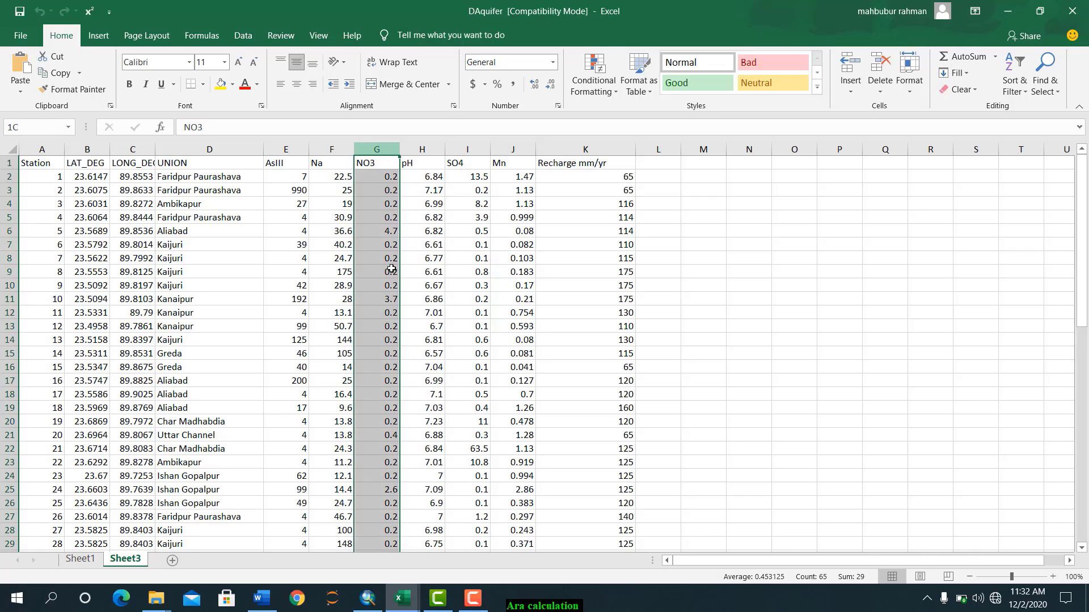
key(shift+Right)
click(511, 353)
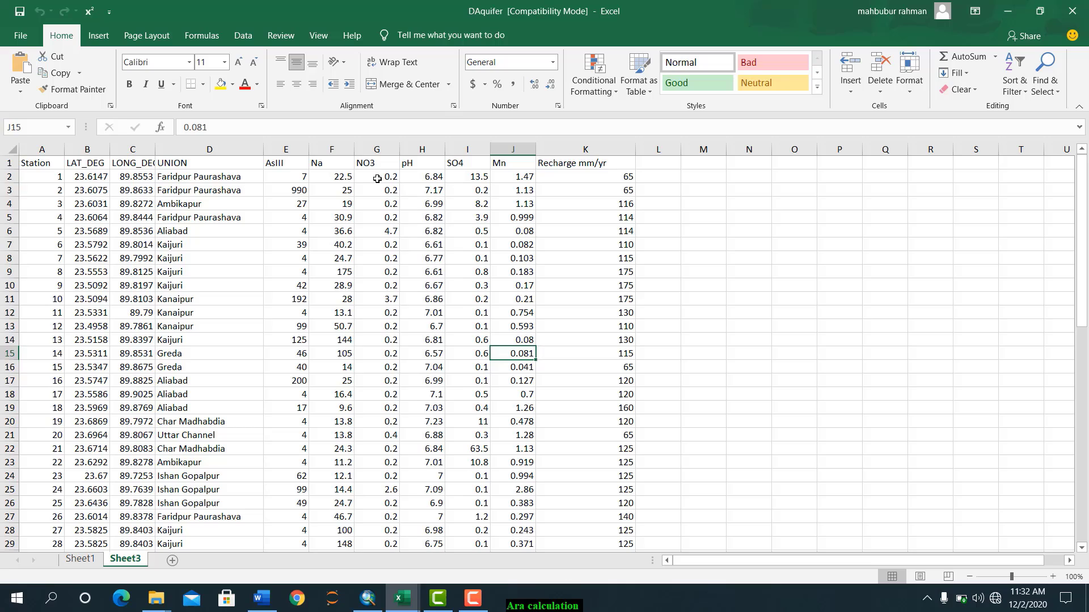
drag(376, 178, 397, 523)
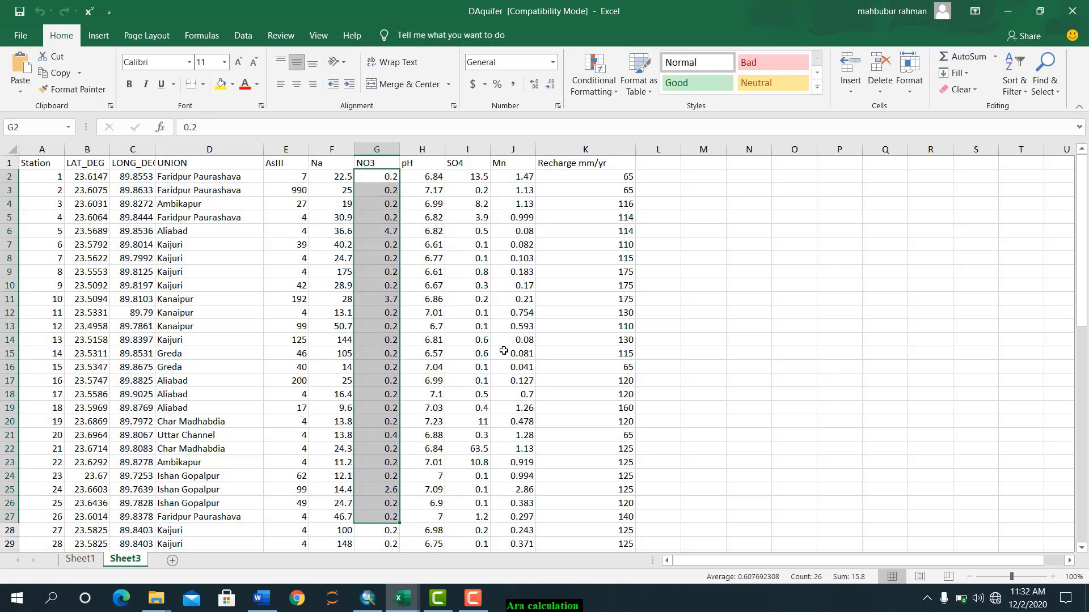
click(499, 352)
Review the AsIII column and the header rows from AsIII through Recharge.
click(281, 144)
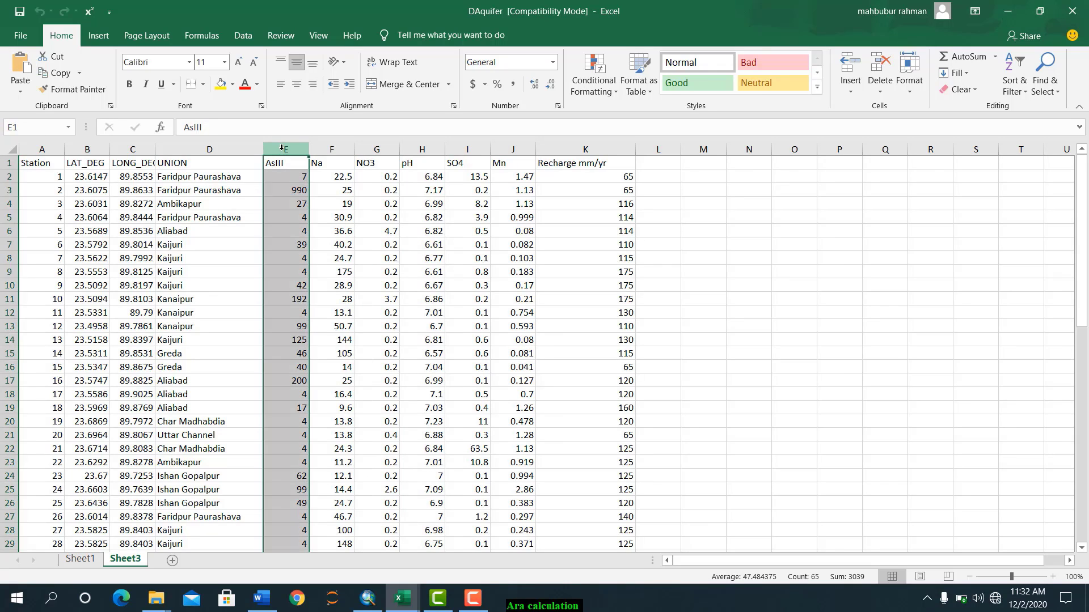
click(459, 227)
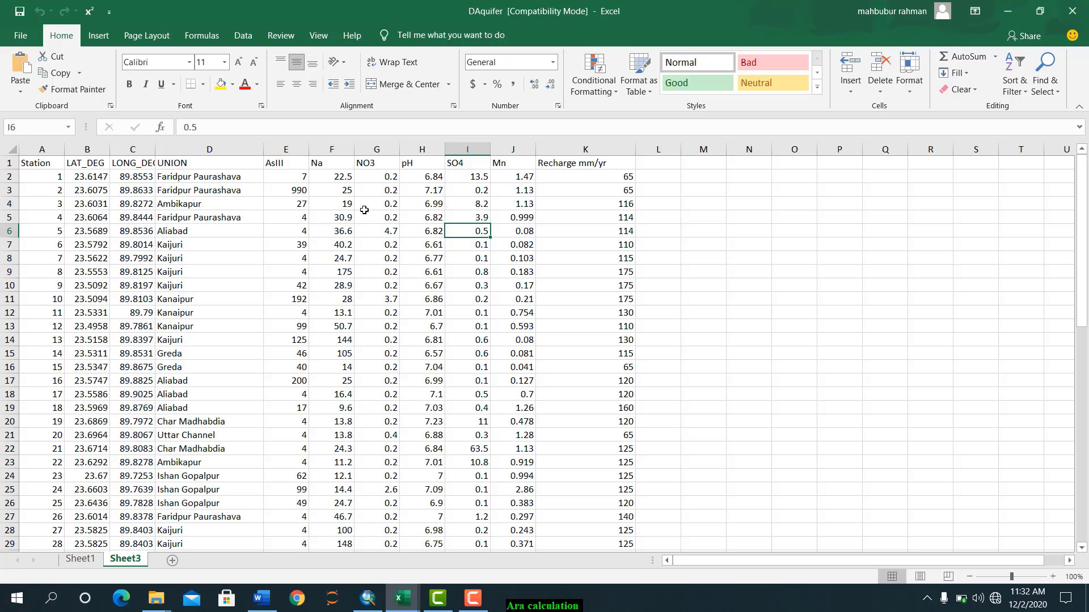
drag(283, 163, 710, 207)
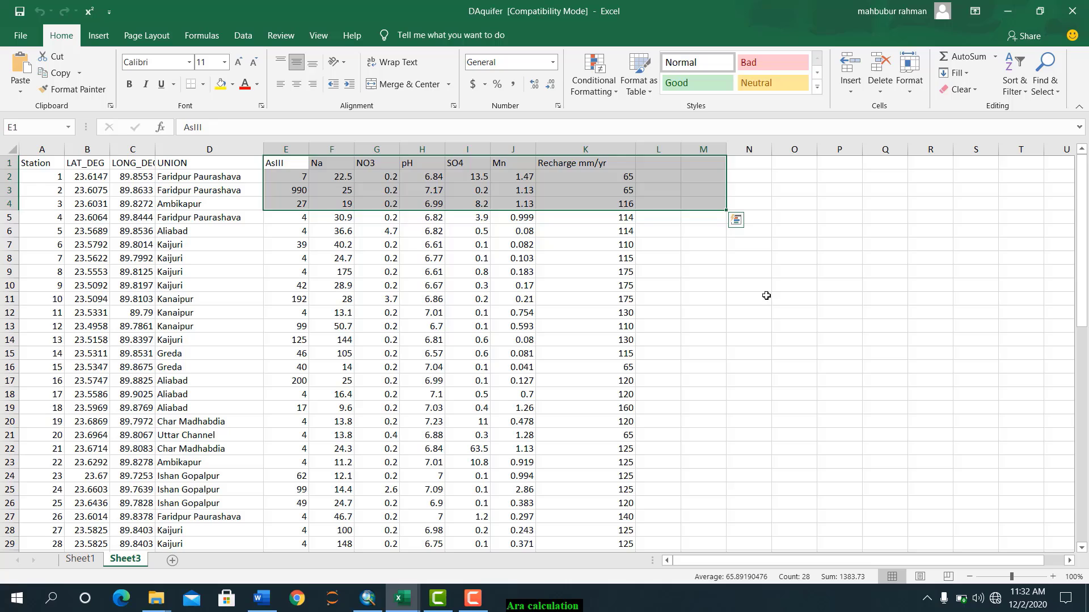
click(750, 311)
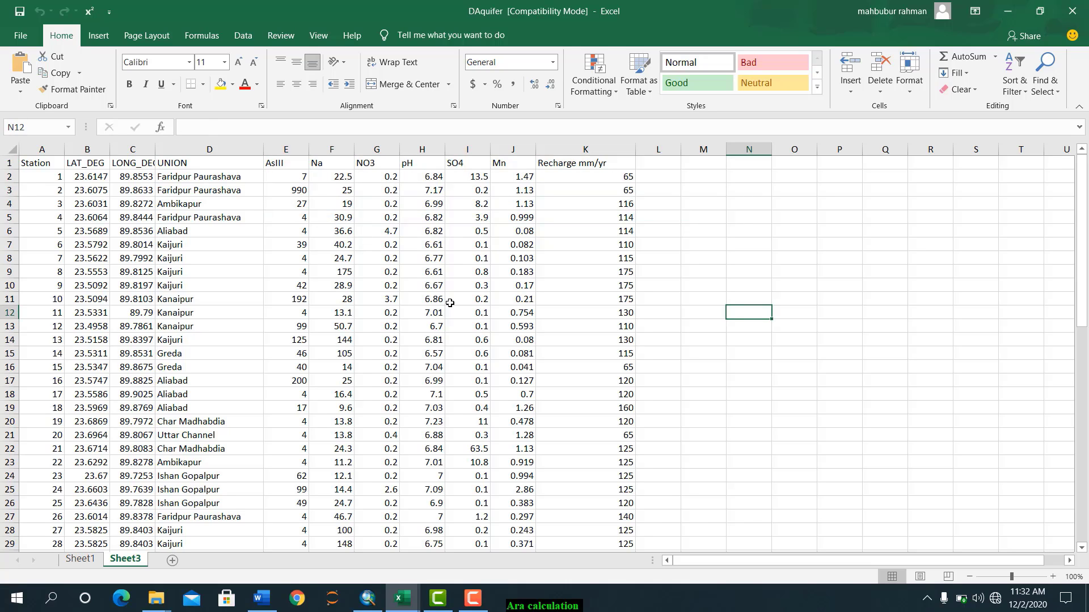
Back in ArcMap, add the Sheet3$ table from F:\working directory\DAquifer.xls.
click(367, 598)
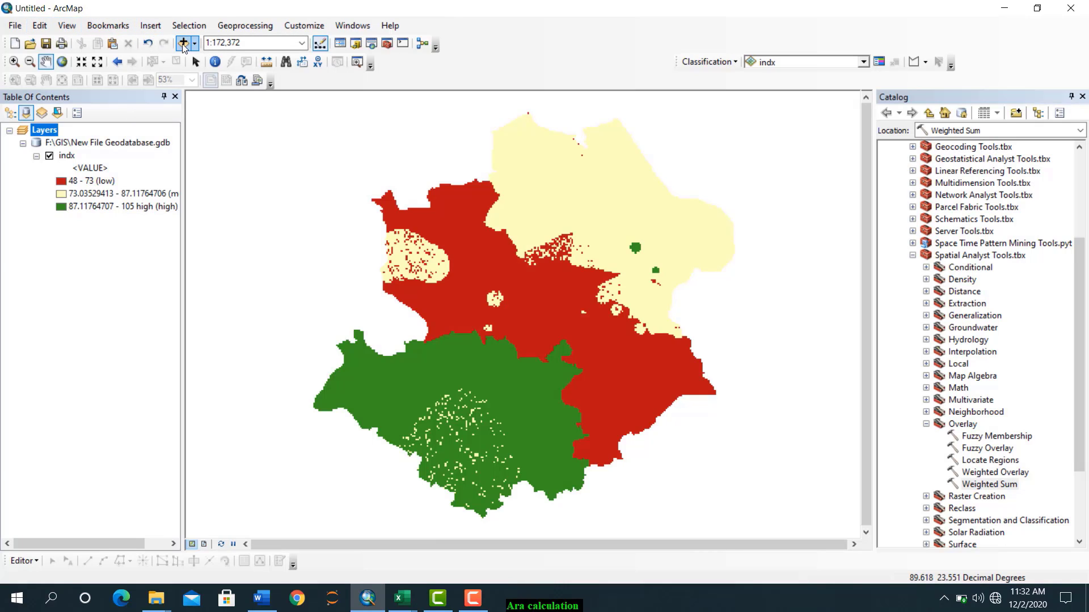
click(183, 43)
click(564, 205)
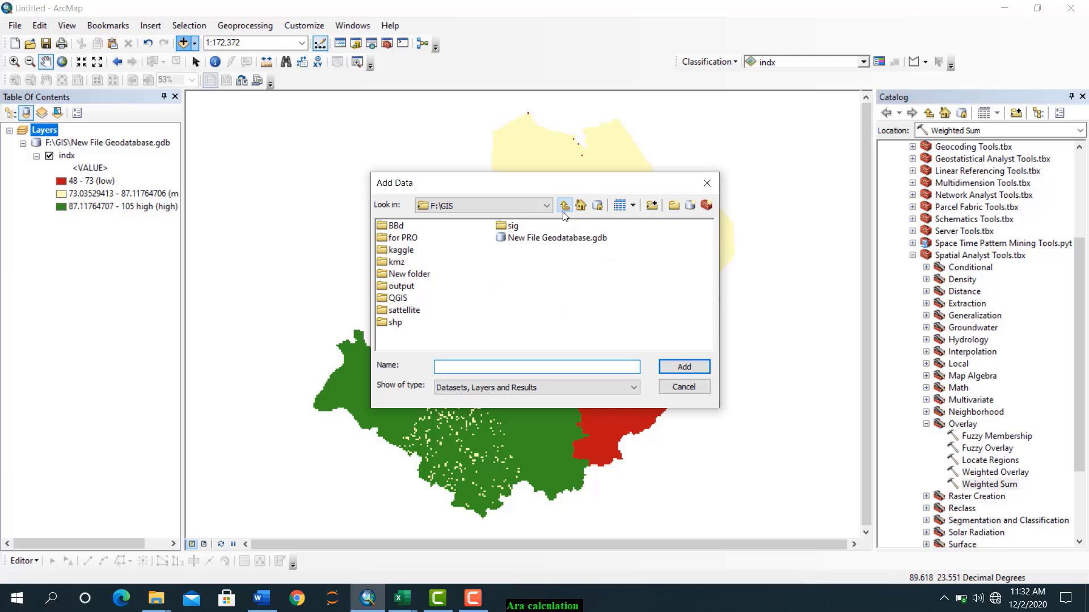
click(569, 207)
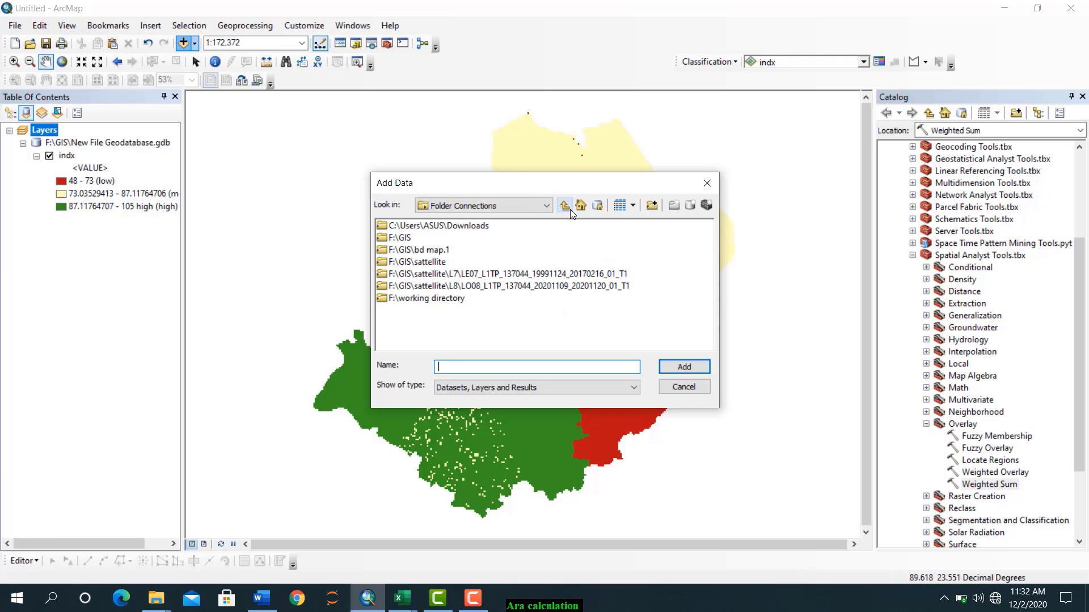
double_click(426, 296)
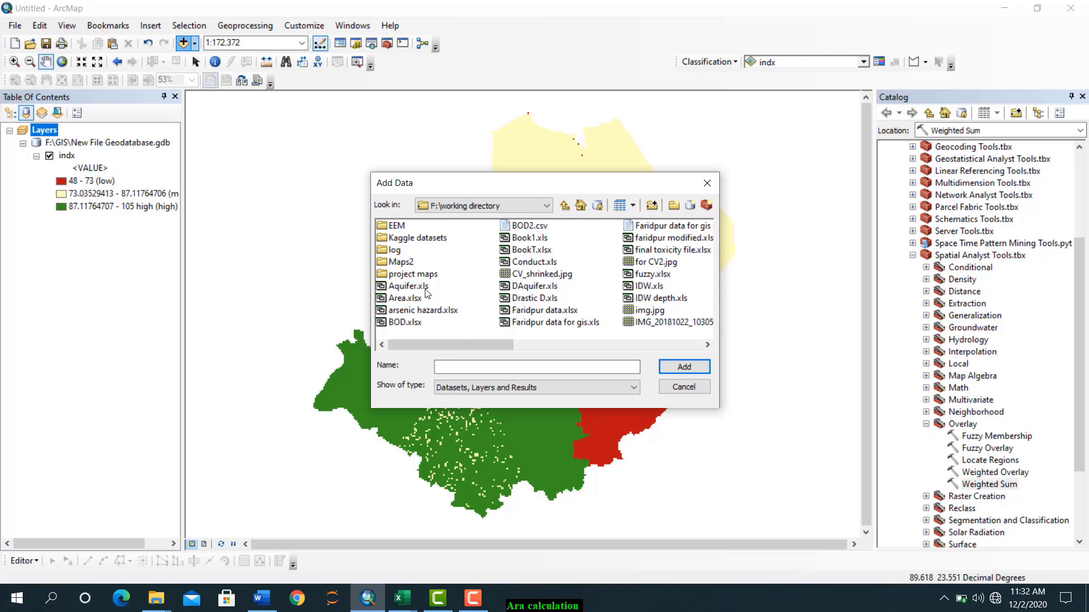
double_click(535, 286)
double_click(403, 238)
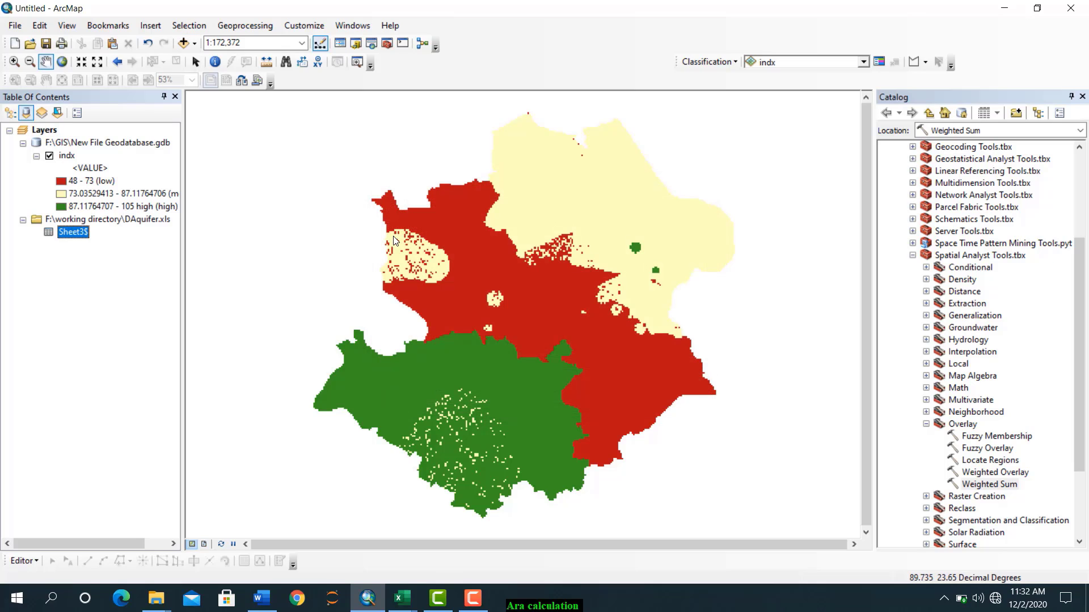
Display Sheet3$ as XY points using LONG_DEG for X and LAT_DEG for Y, then zoom in.
right_click(79, 233)
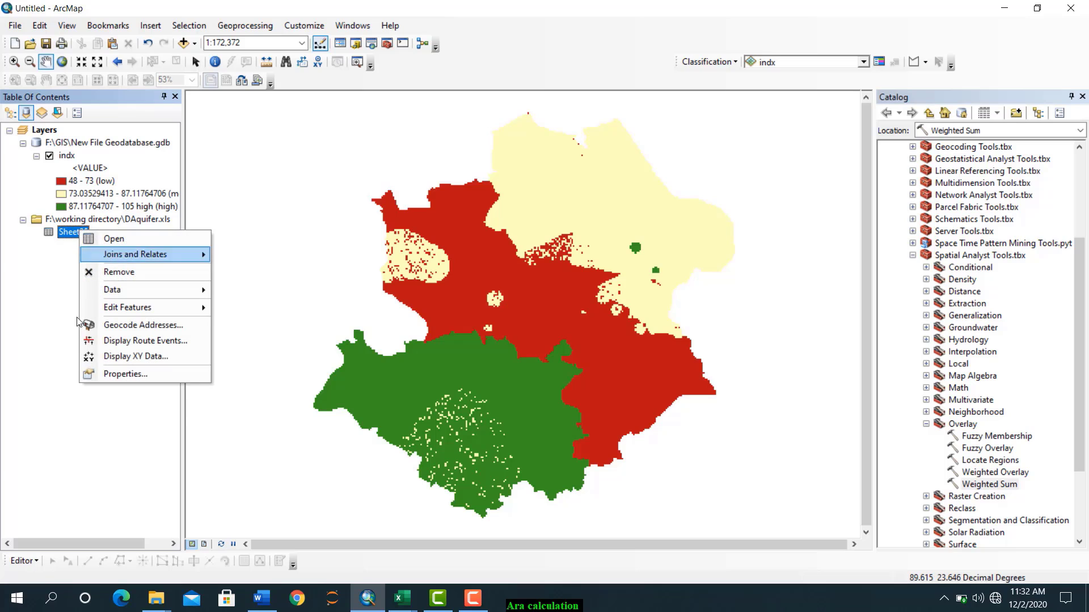
click(162, 358)
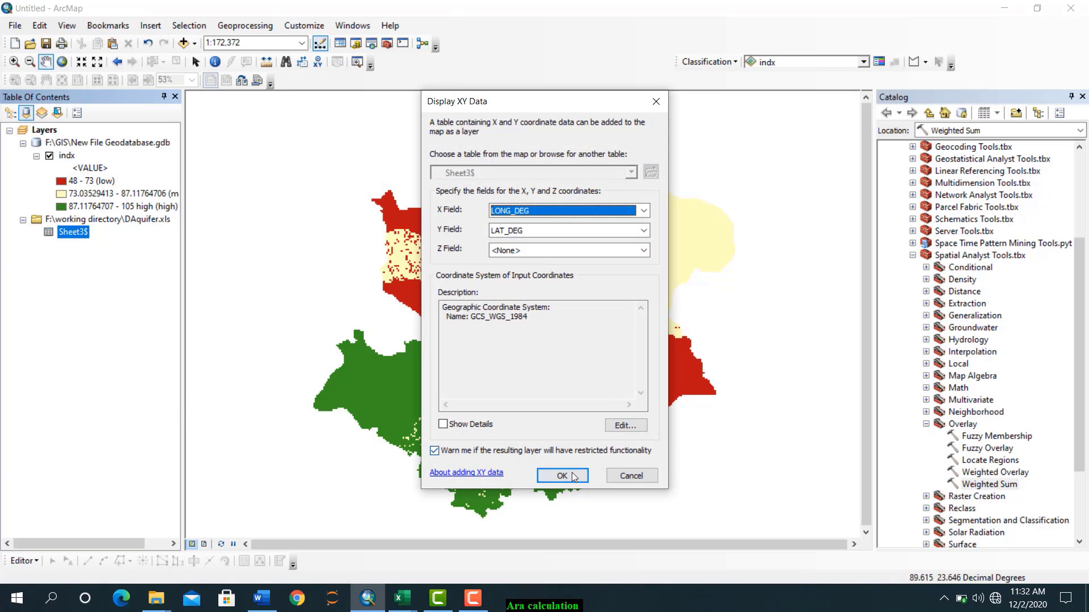
click(572, 476)
click(596, 369)
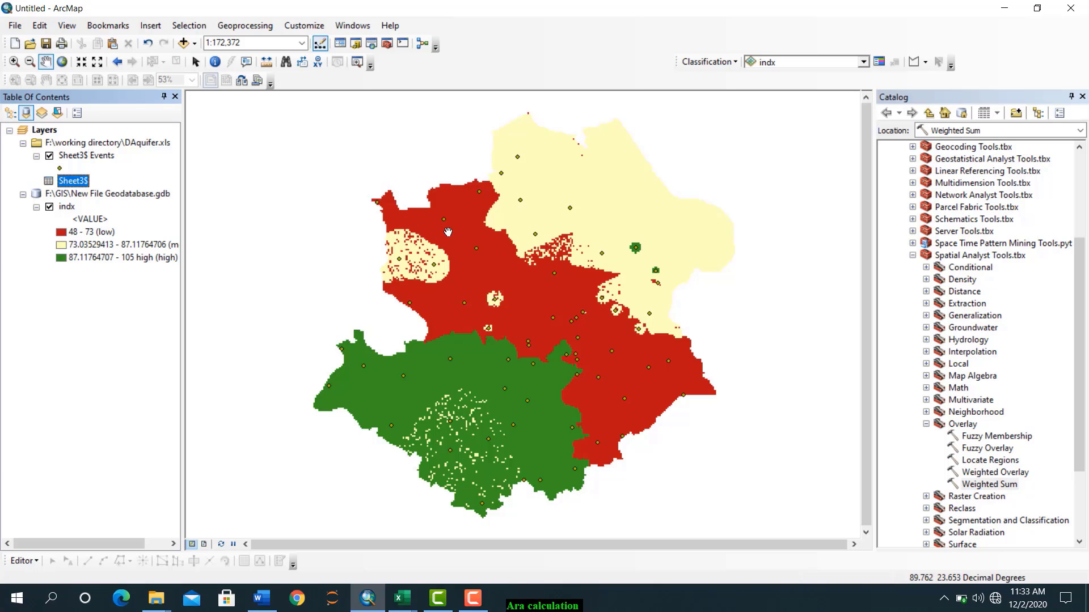
scroll(446, 210, up, 3)
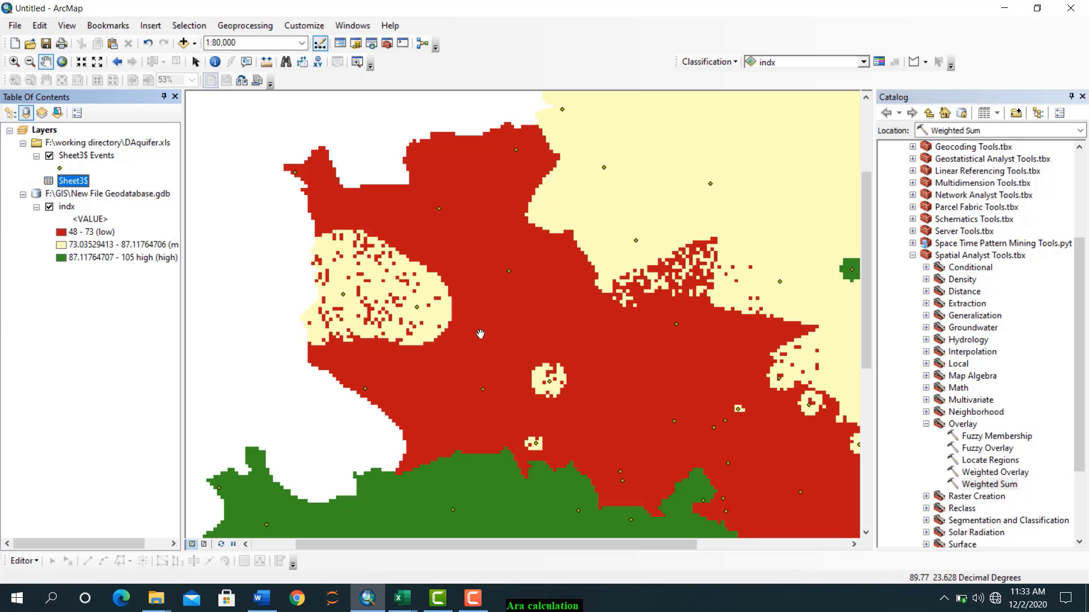
Turn on Sheet3$ Events labels using the Station field in bold 14-point text.
right_click(74, 159)
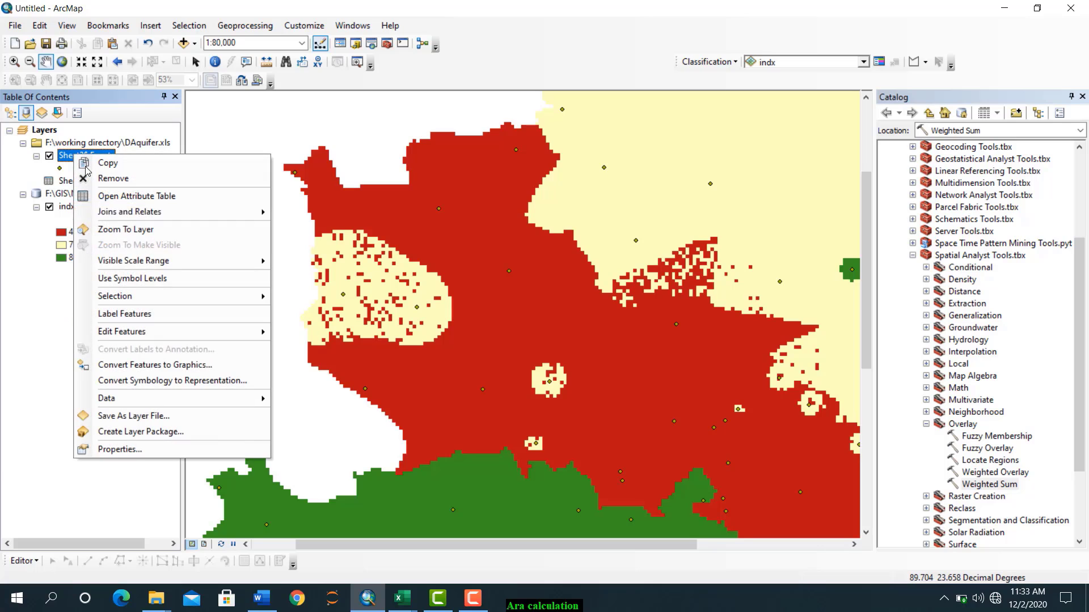
click(160, 449)
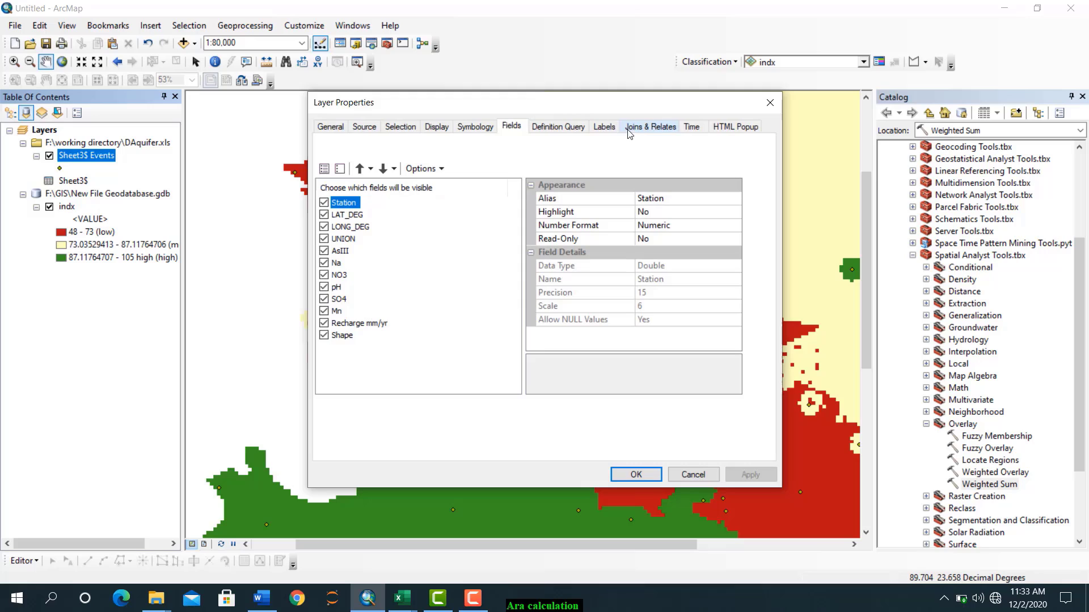
click(610, 129)
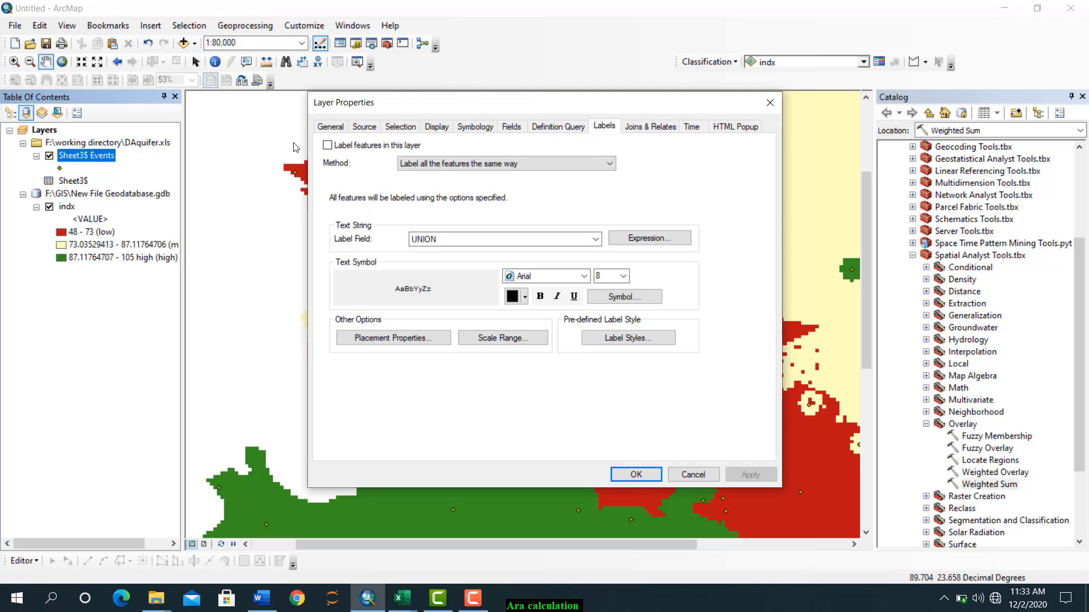
click(328, 147)
click(594, 238)
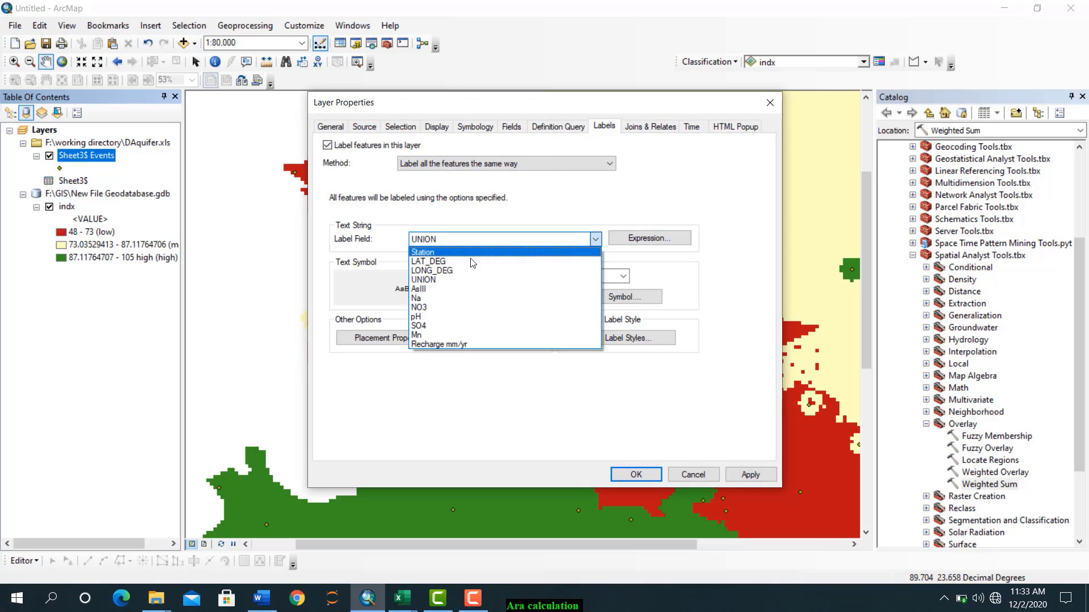
click(422, 252)
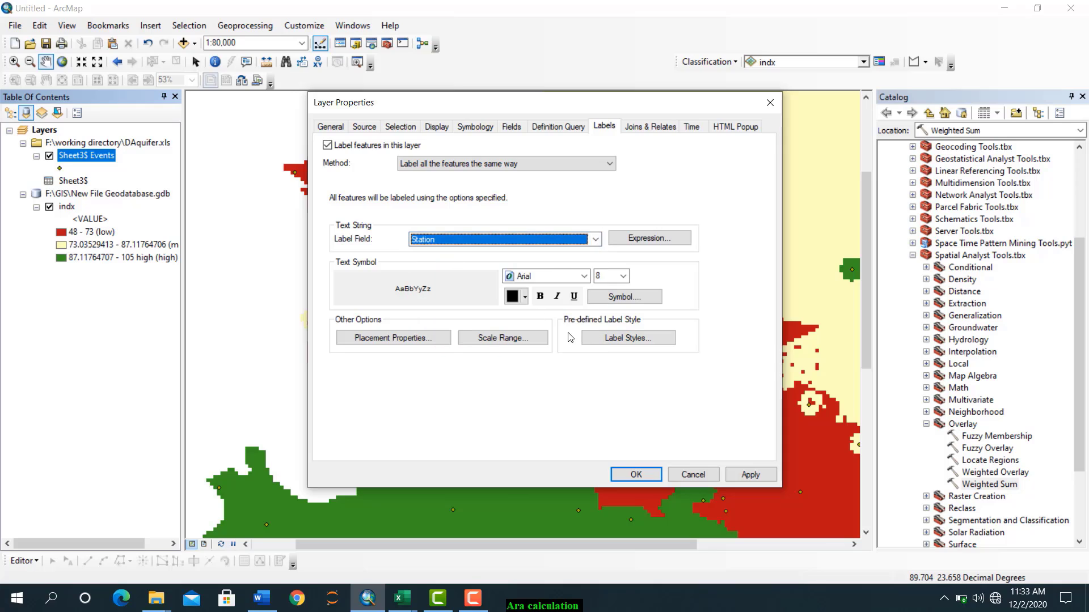
click(623, 277)
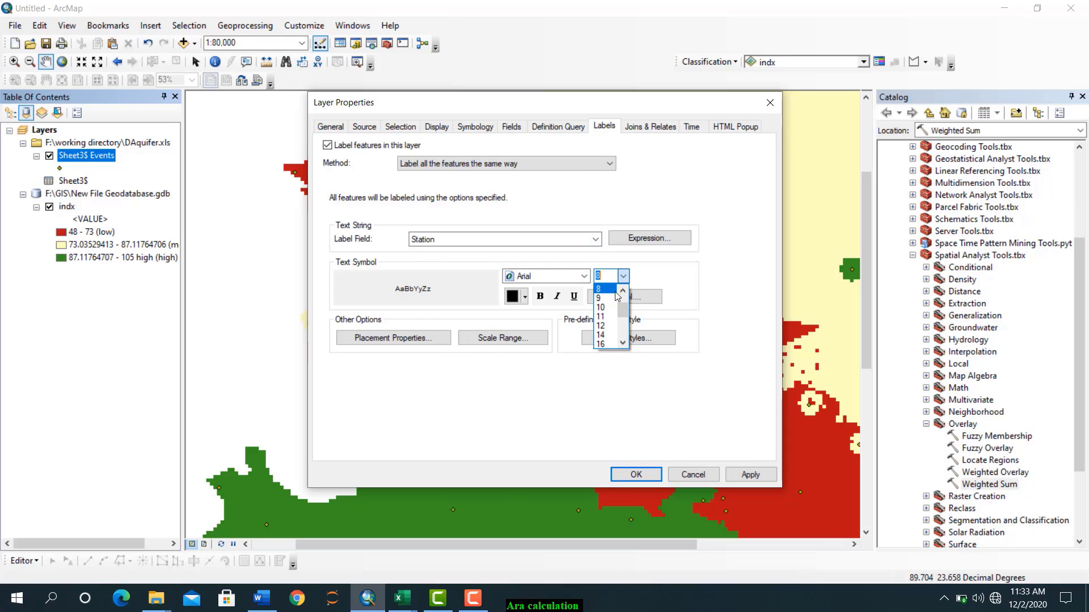
click(605, 334)
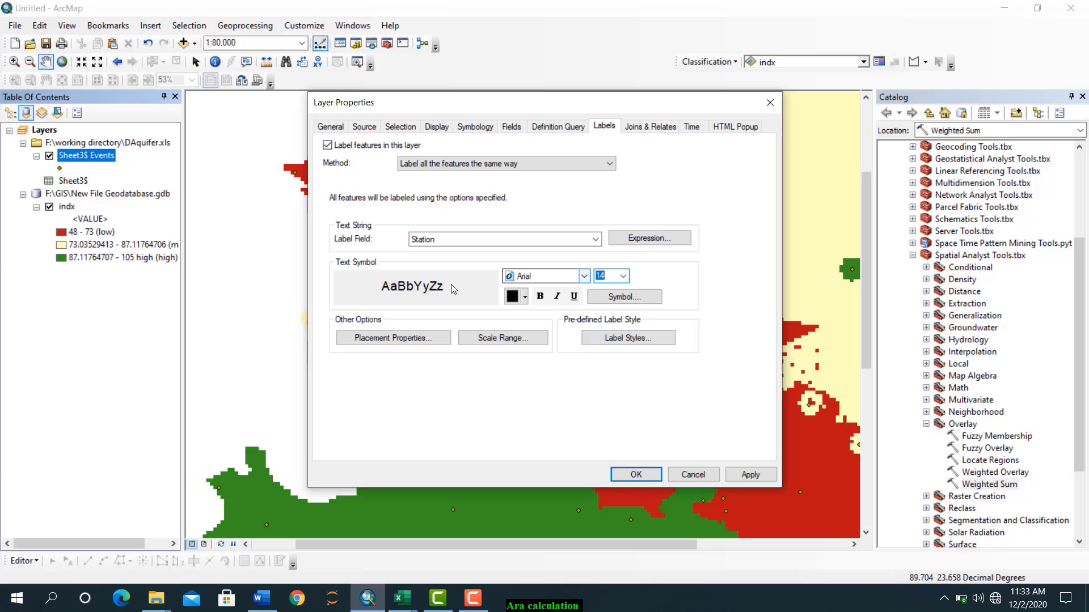
click(539, 296)
click(750, 474)
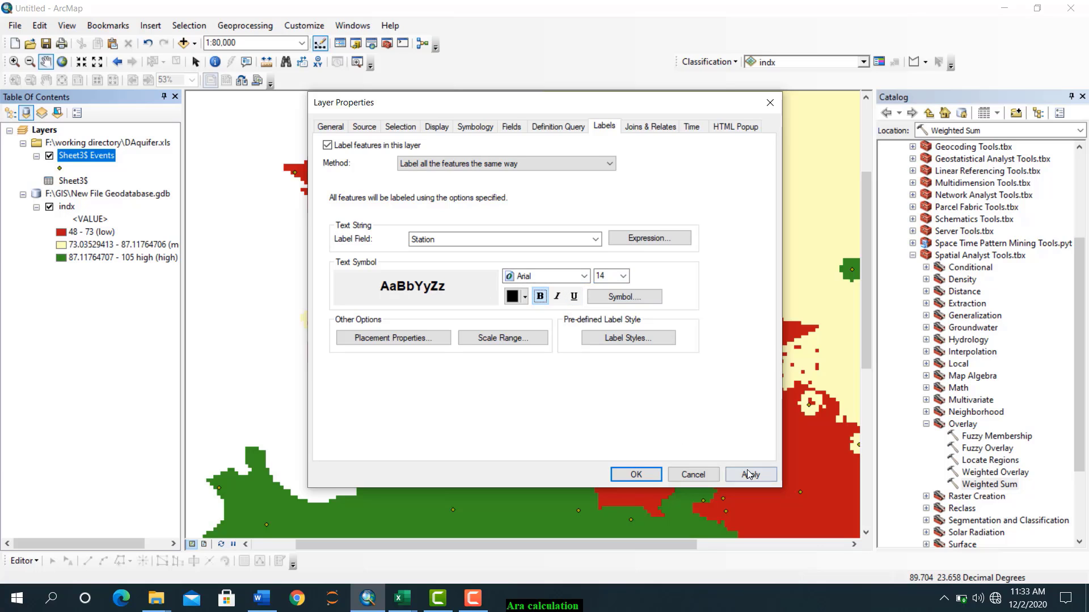
click(634, 474)
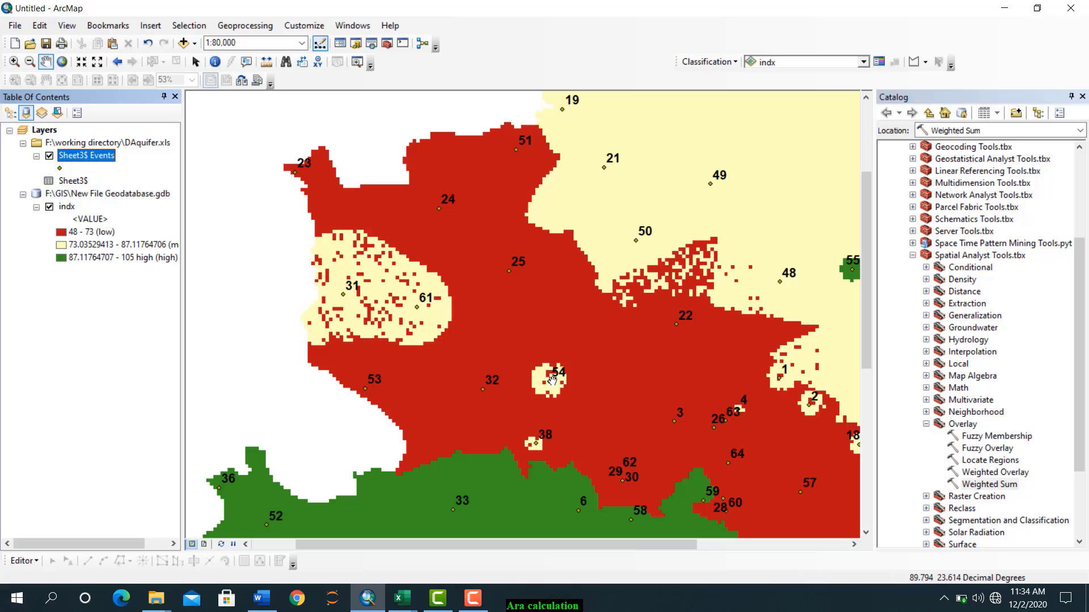
Zoom in around station 54 and widen the Table of Contents so legend names fit.
scroll(551, 386, up, 2)
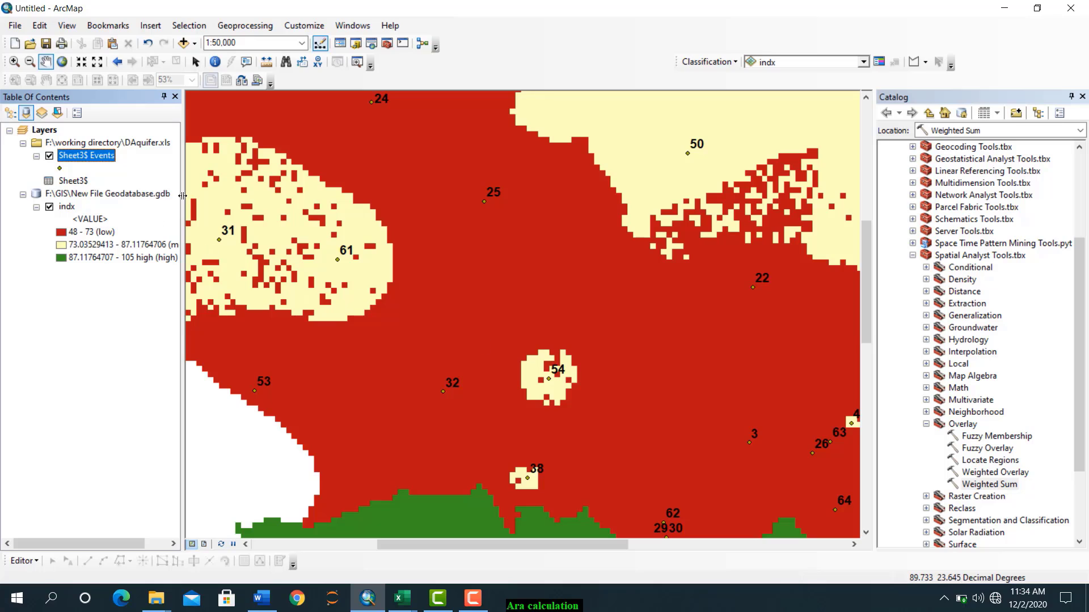
drag(184, 197, 236, 198)
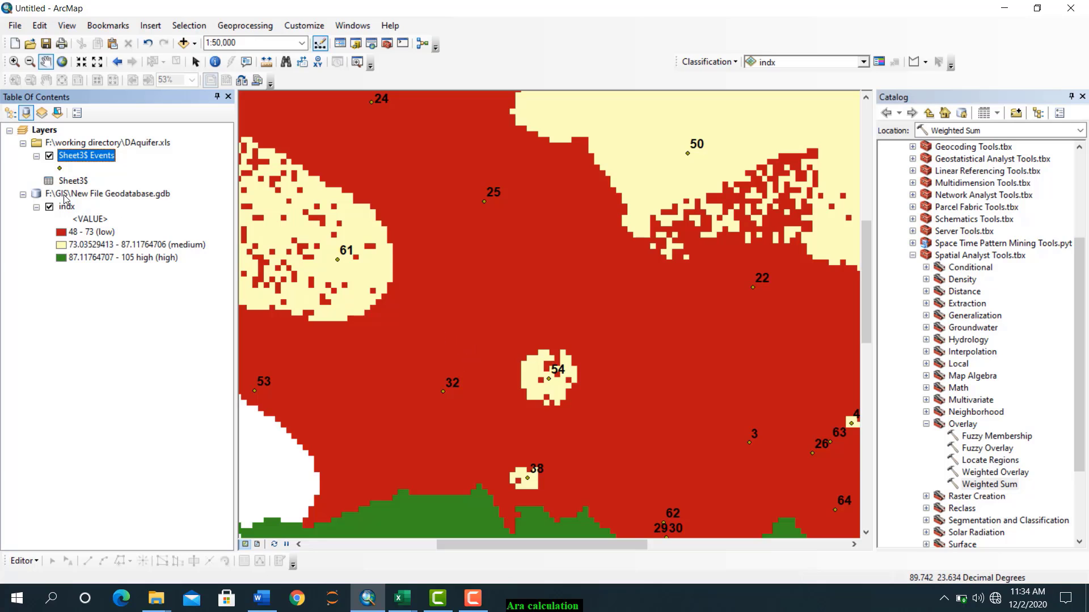
right_click(71, 211)
Enable Show MapTips on the indx layer's Display settings and close Layer Properties.
click(114, 416)
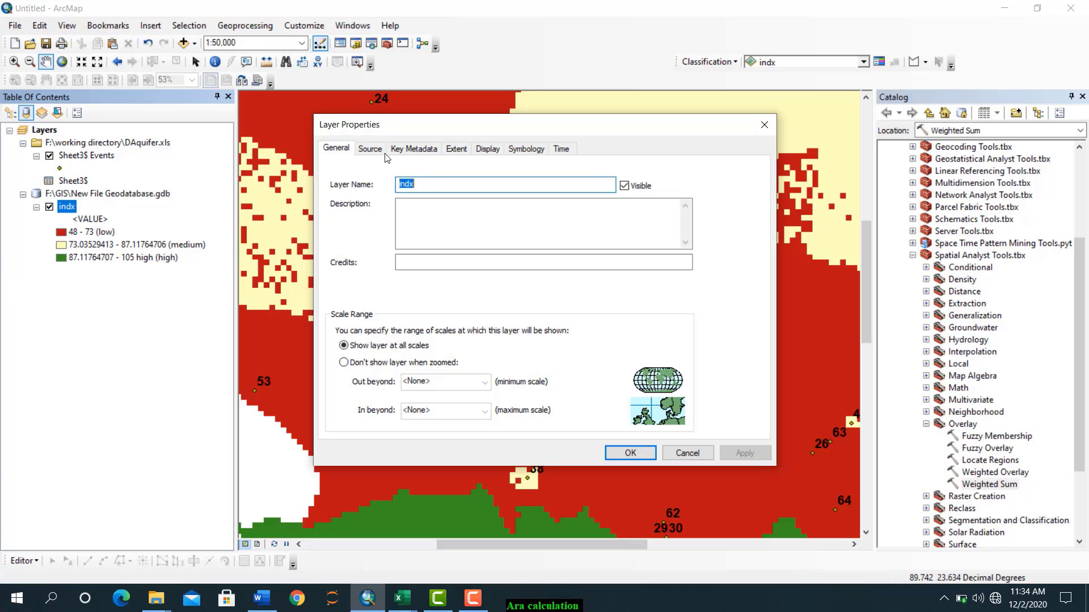
click(488, 149)
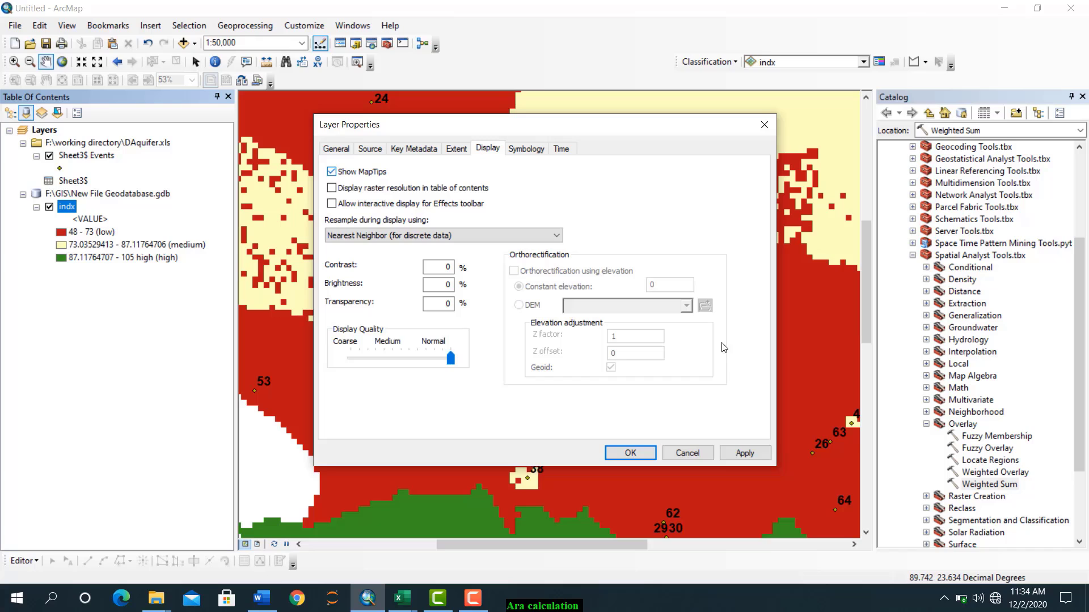
click(630, 453)
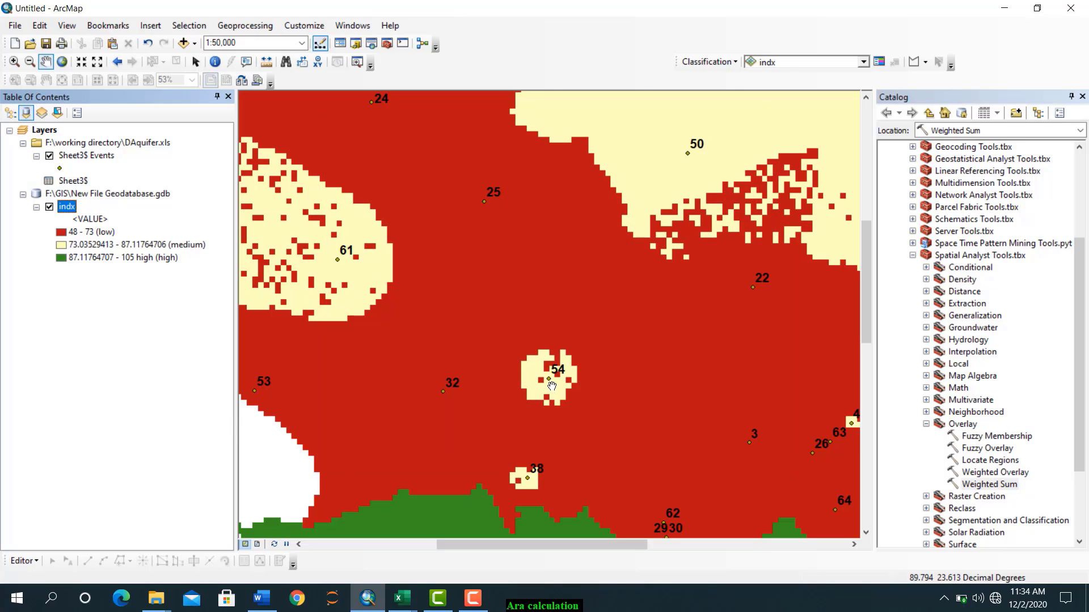
Zoom to station 54 to read its indx MapTip value of 78, then return to full extent.
scroll(549, 383, up, 1)
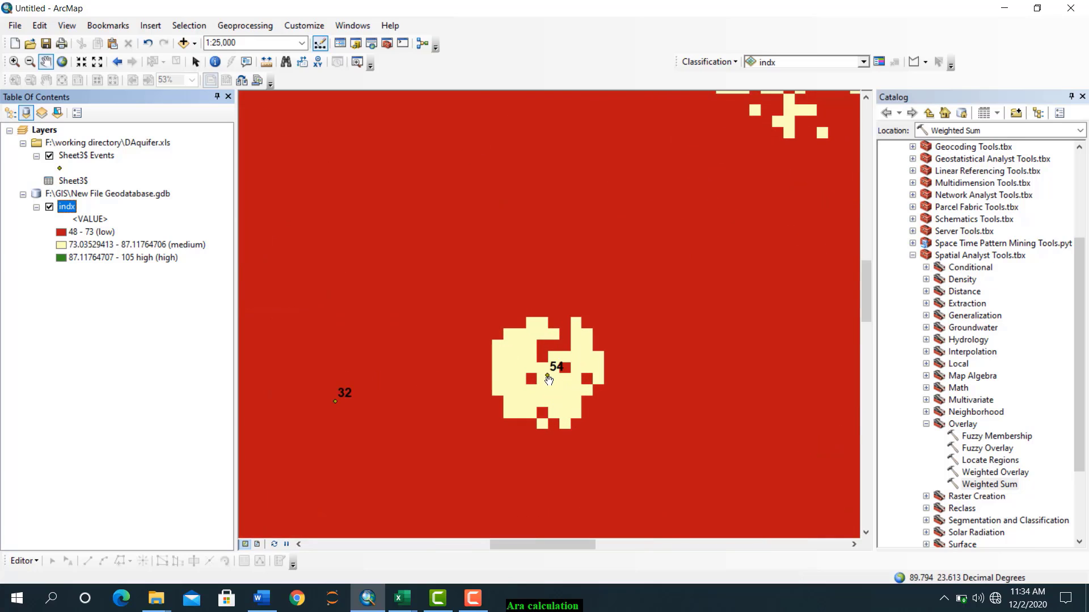
mouse_move(549, 378)
scroll(550, 377, up, 1)
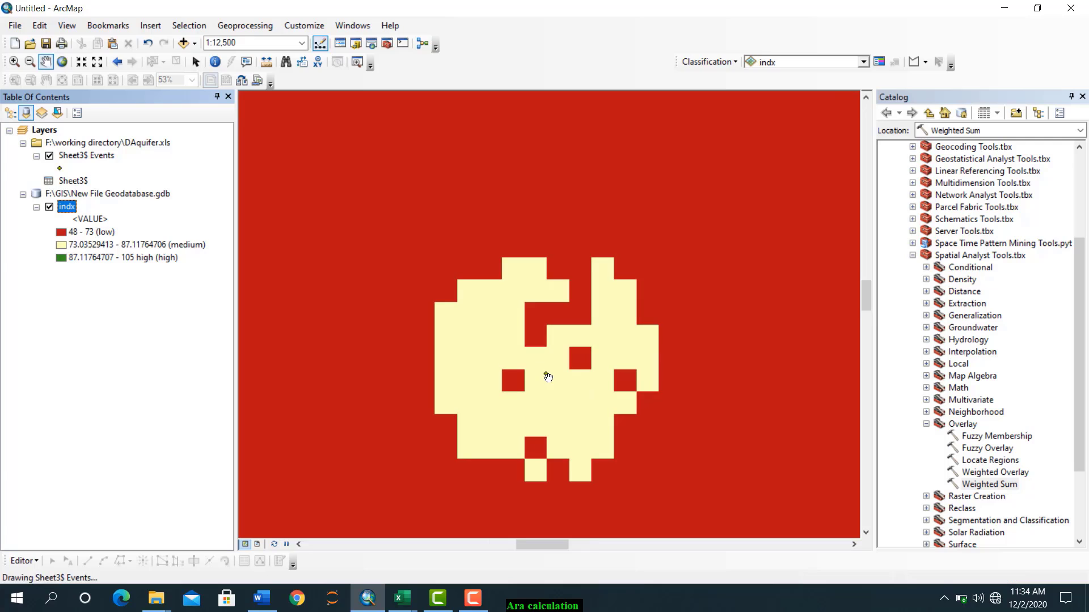
click(62, 61)
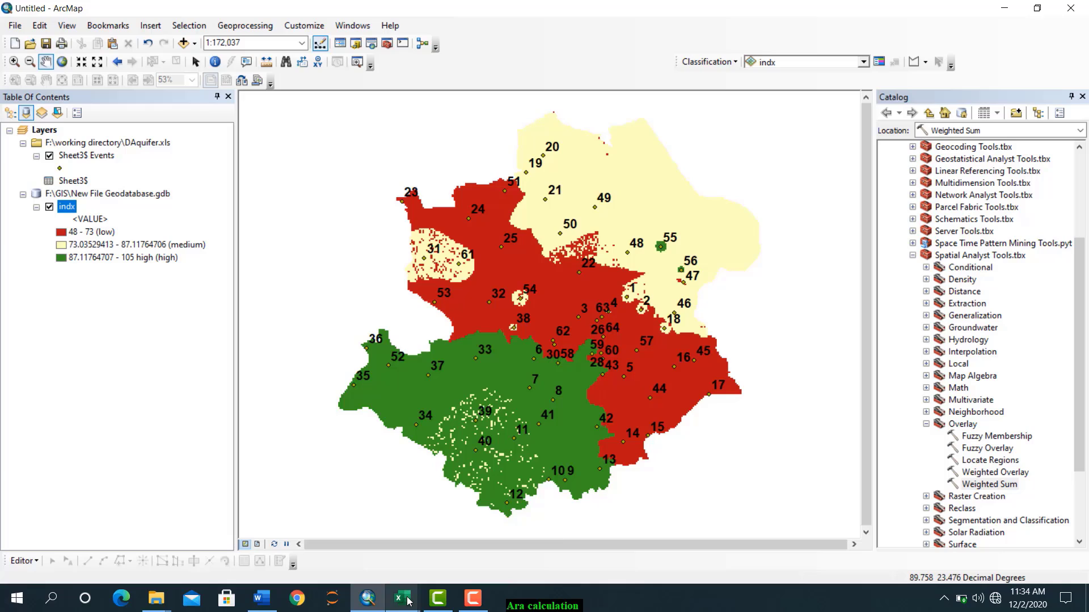
Bring up the Conduct workbook and look through its sheets and recent files.
mouse_move(407, 601)
click(451, 556)
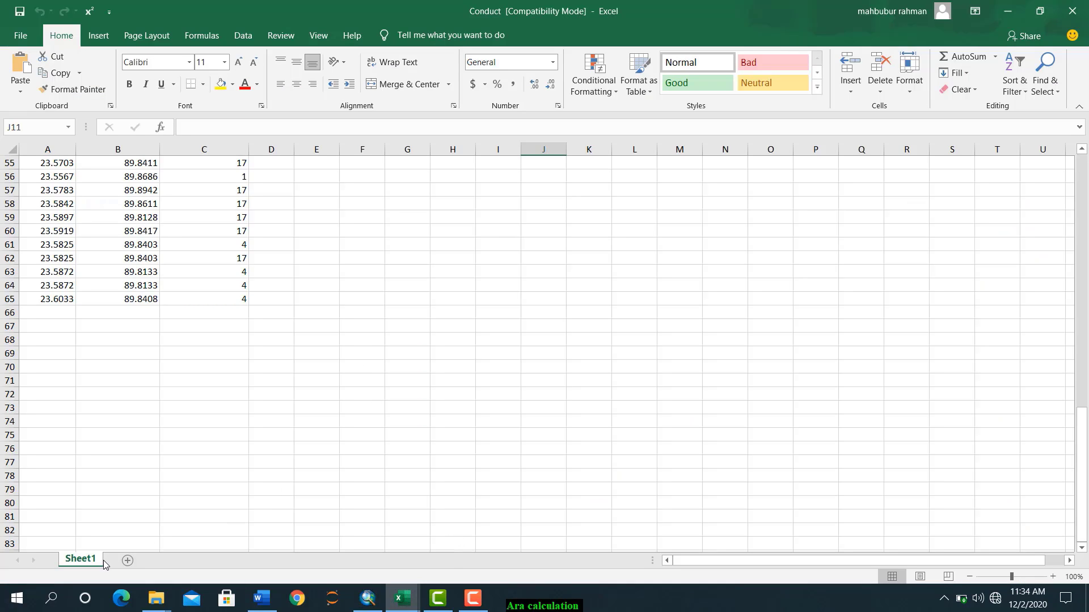
click(127, 561)
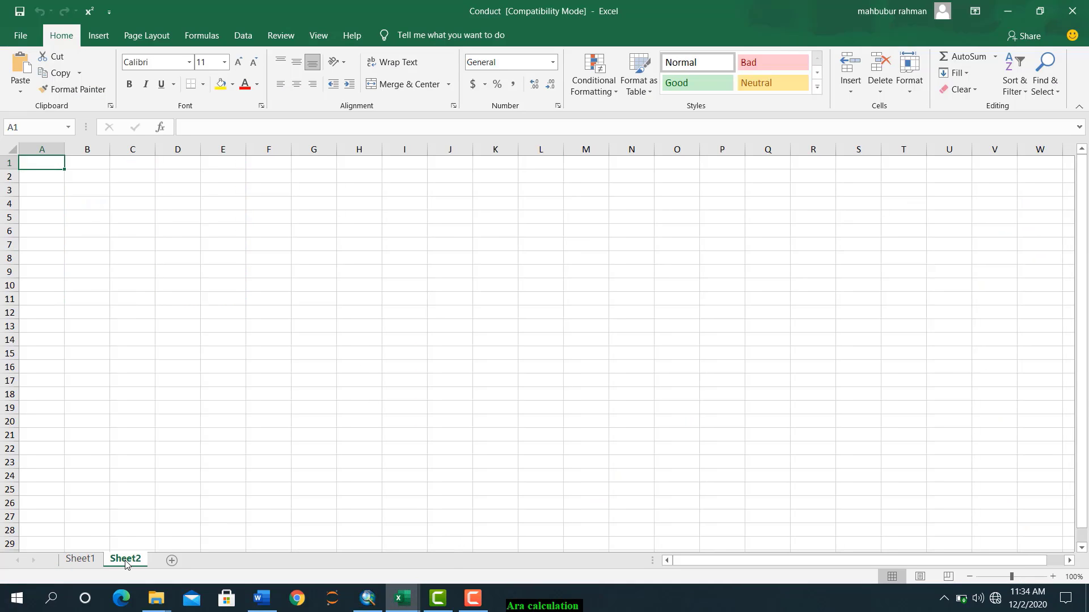
click(92, 560)
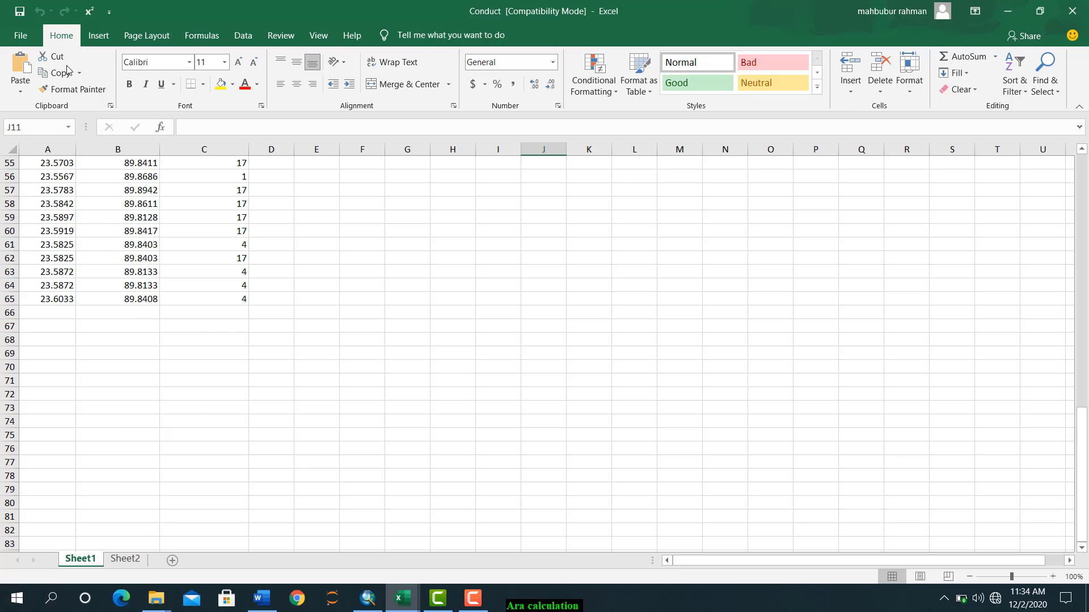
click(20, 36)
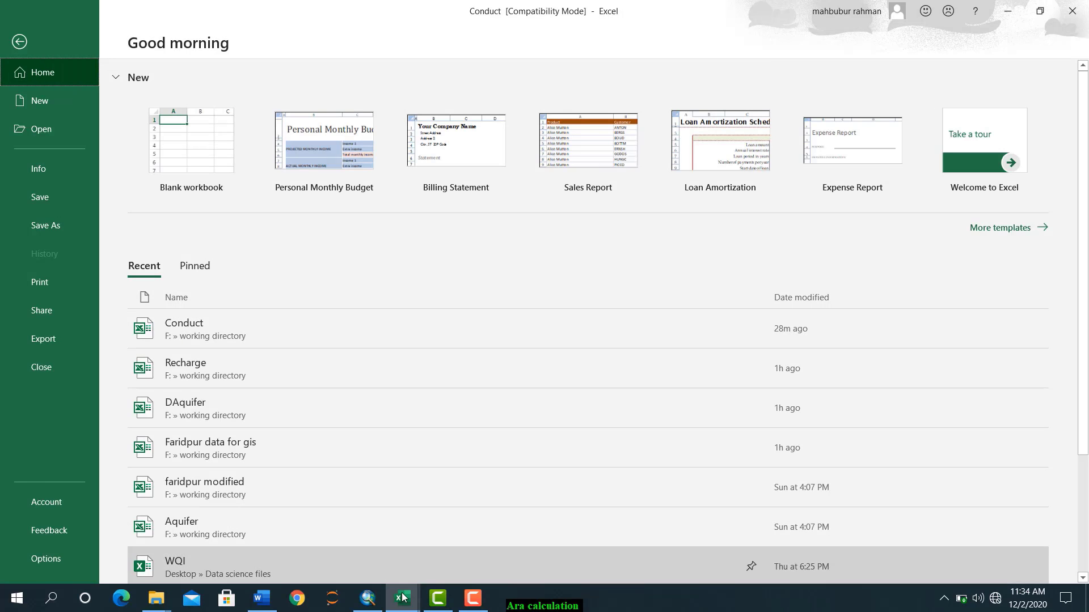
Switch to the DAquifer workbook's Sheet3 and select the first station cell A2.
mouse_move(402, 596)
click(352, 550)
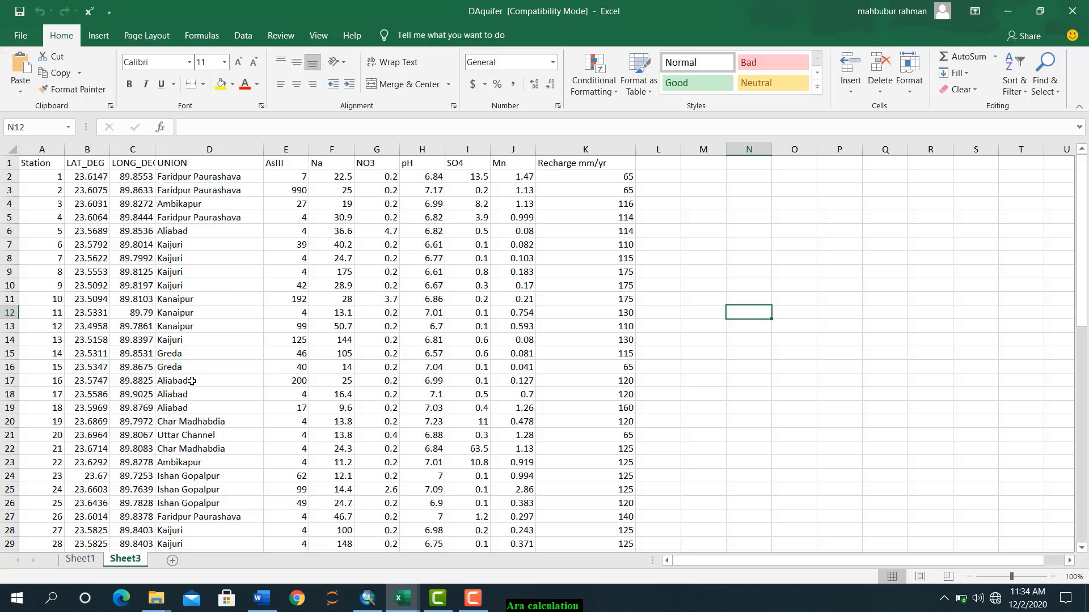
click(40, 150)
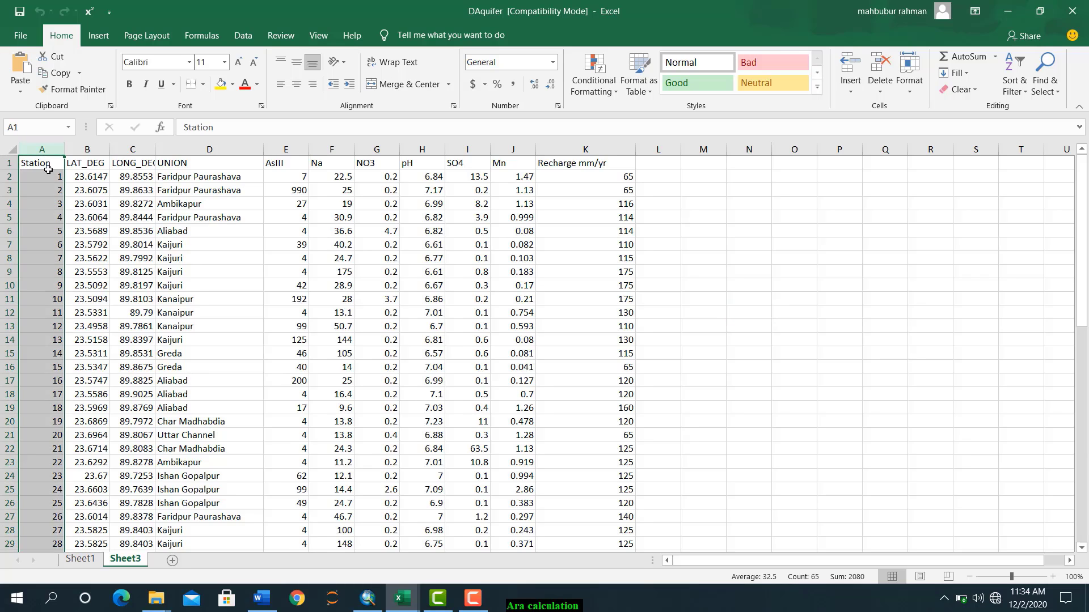
click(50, 175)
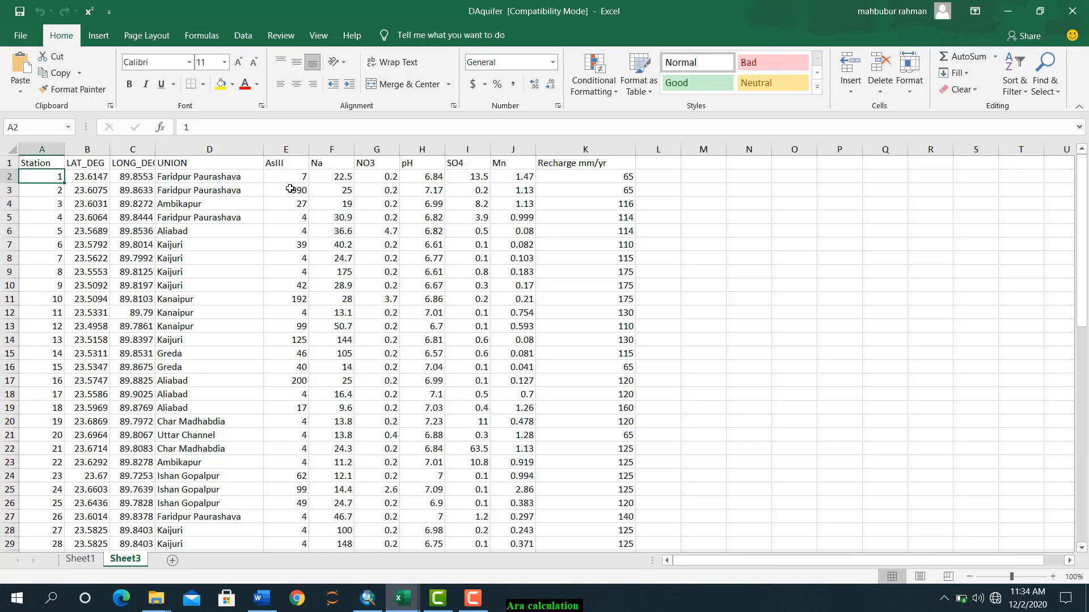
Insert a blank column before Na headed 'index' in F1, then return to ArcMap.
right_click(342, 150)
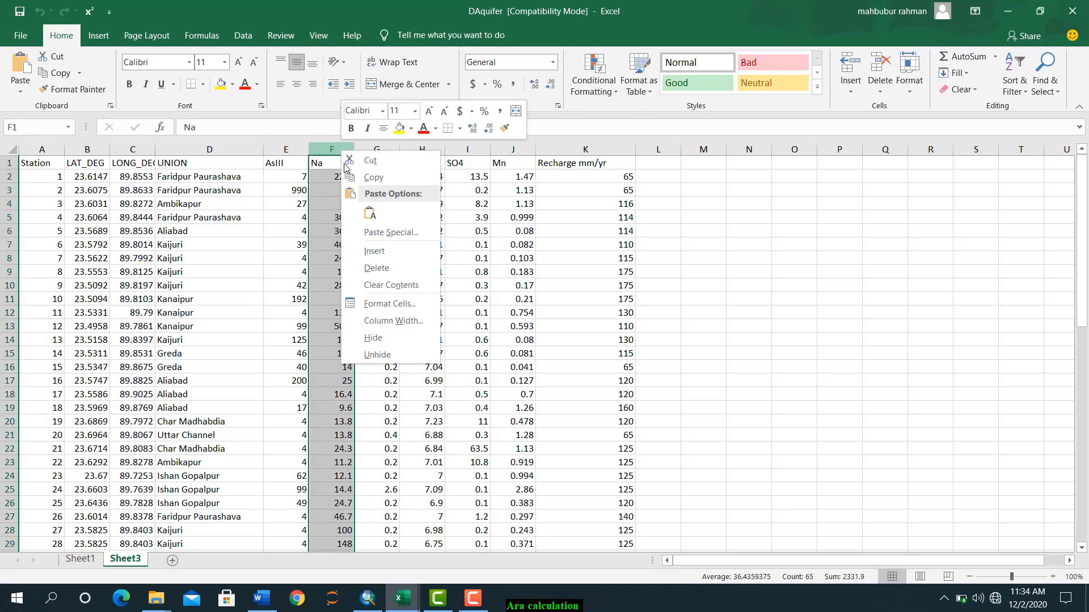
click(366, 250)
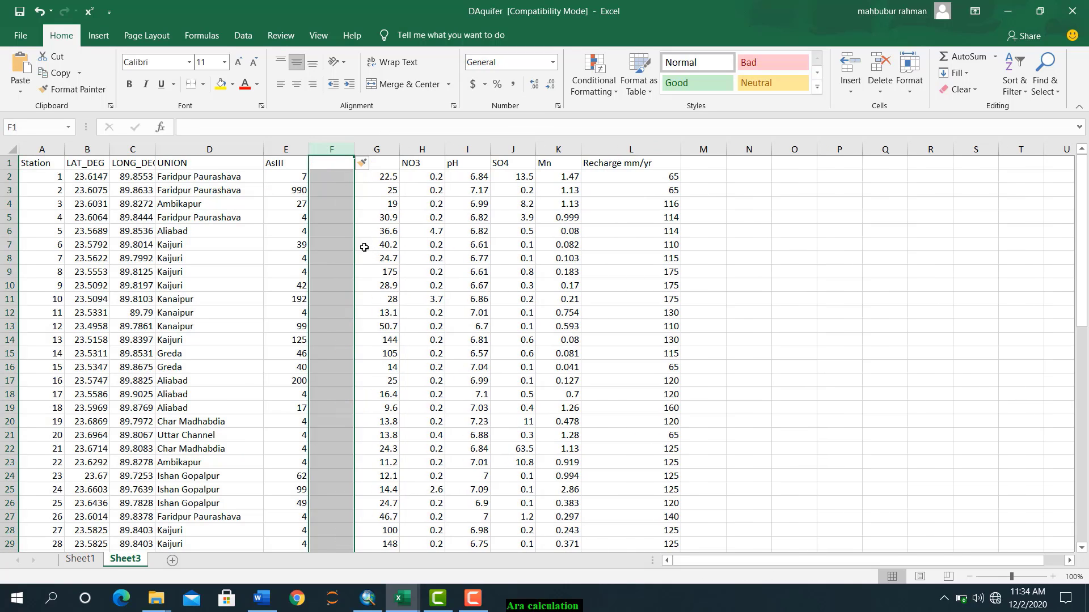
click(331, 172)
click(332, 165)
double_click(332, 165)
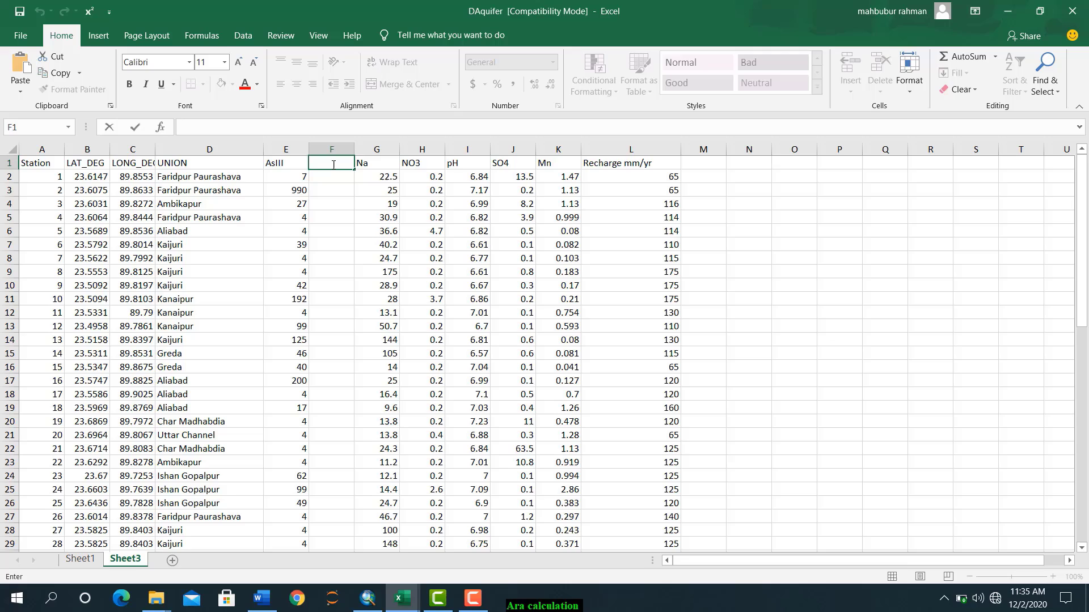
text(index)
key(Return)
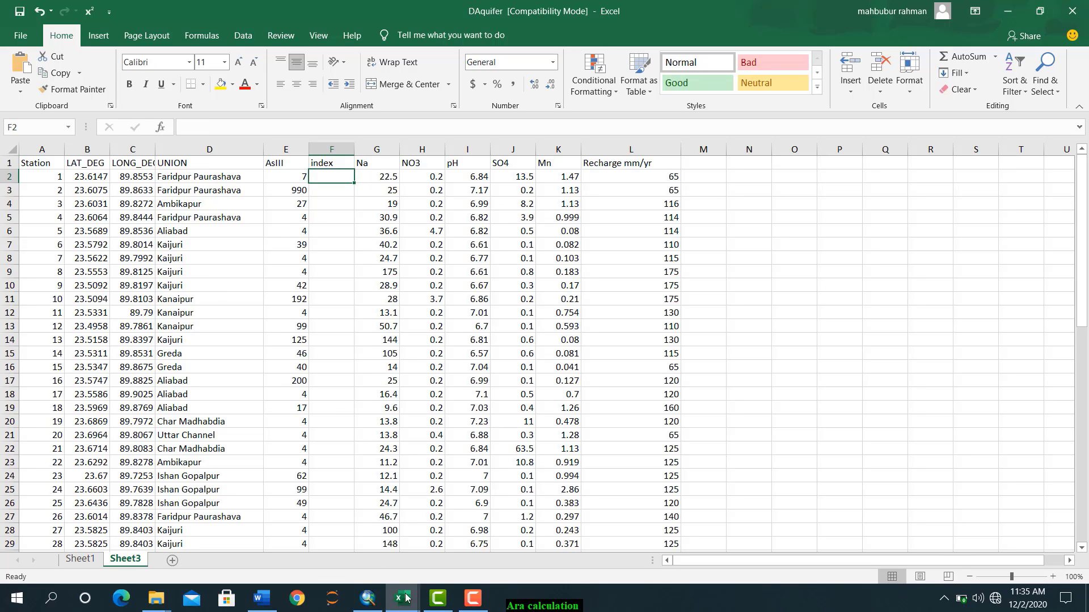
click(371, 598)
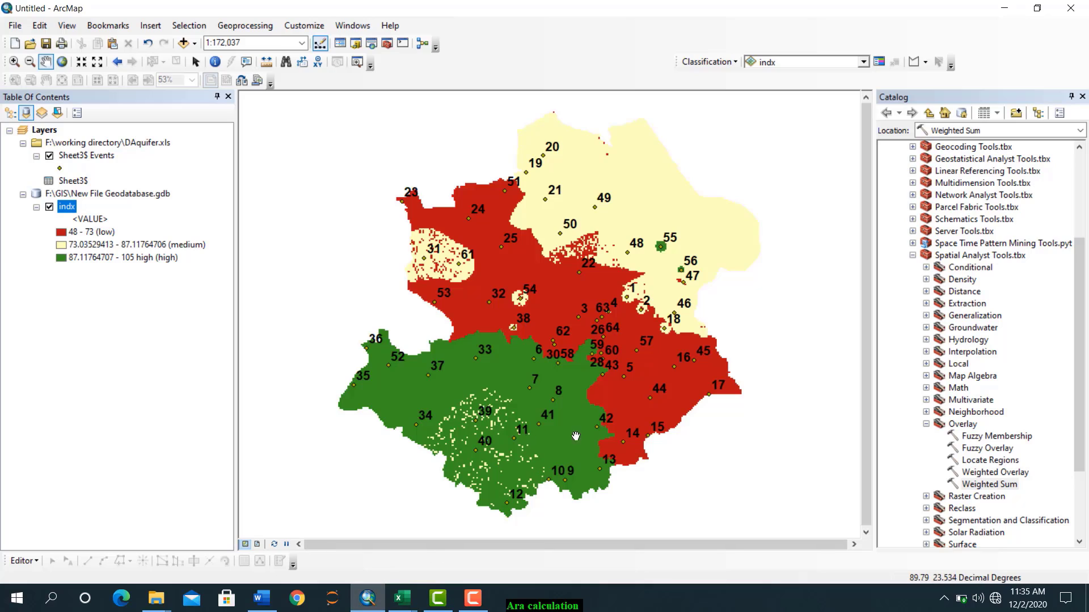
Zoom to 1:6,000 around stations 1, 2 and 18 to read station 1's index 70.
click(15, 61)
drag(601, 261, 723, 348)
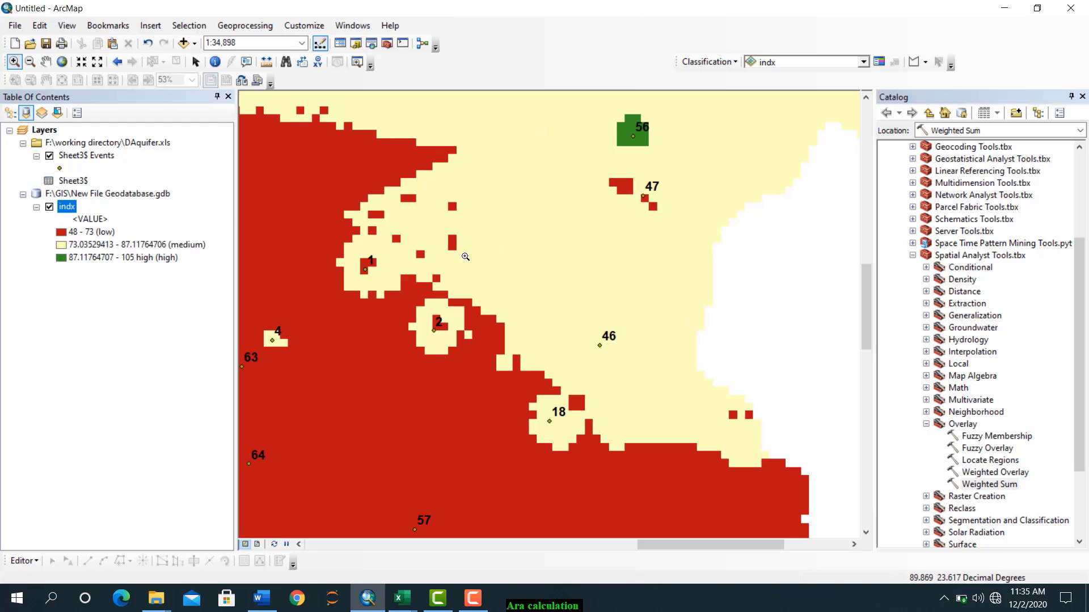
scroll(361, 272, down, 5)
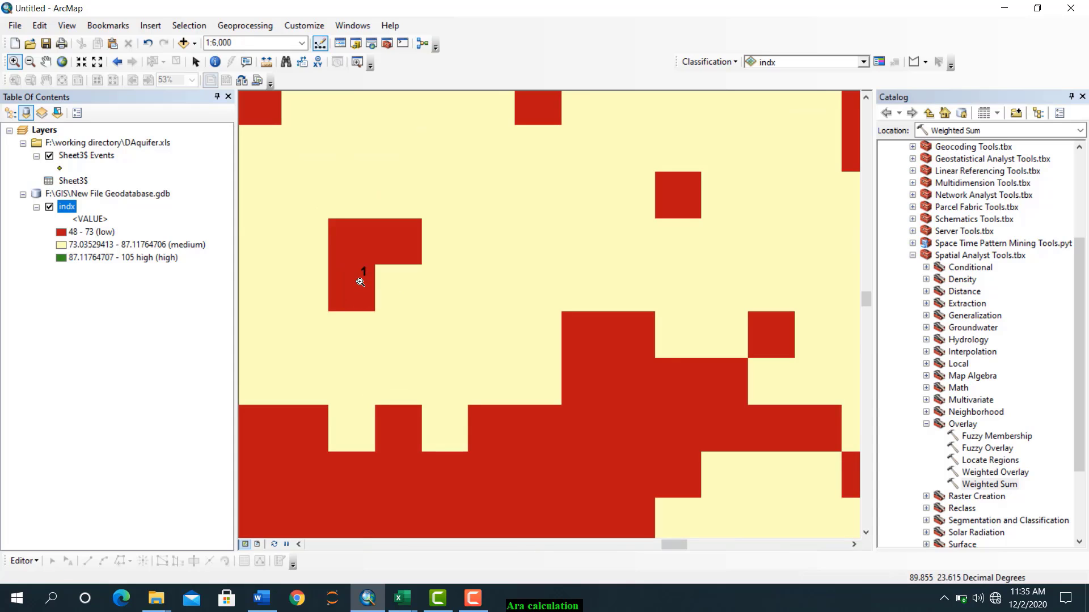
mouse_move(360, 282)
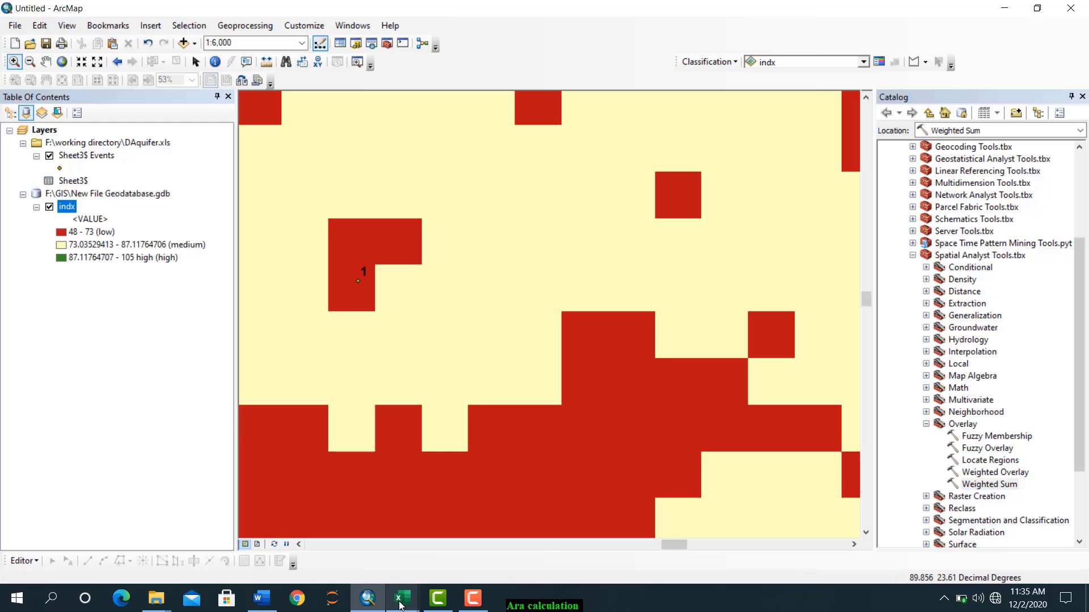
mouse_move(402, 598)
click(492, 553)
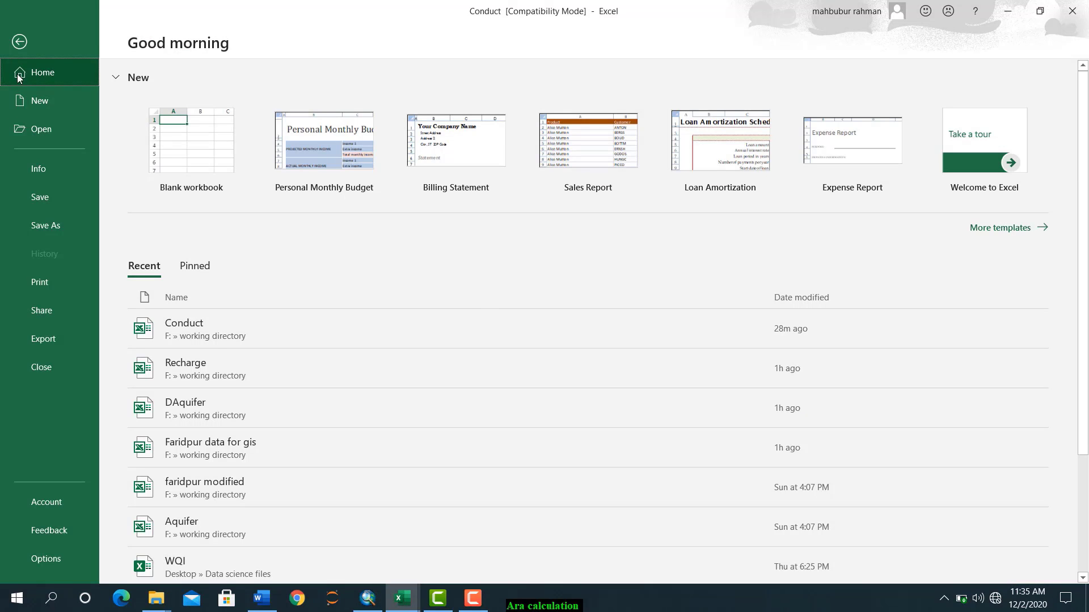
Switch from the Conduct workbook to the DAquifer workbook in Excel.
click(19, 41)
mouse_move(402, 598)
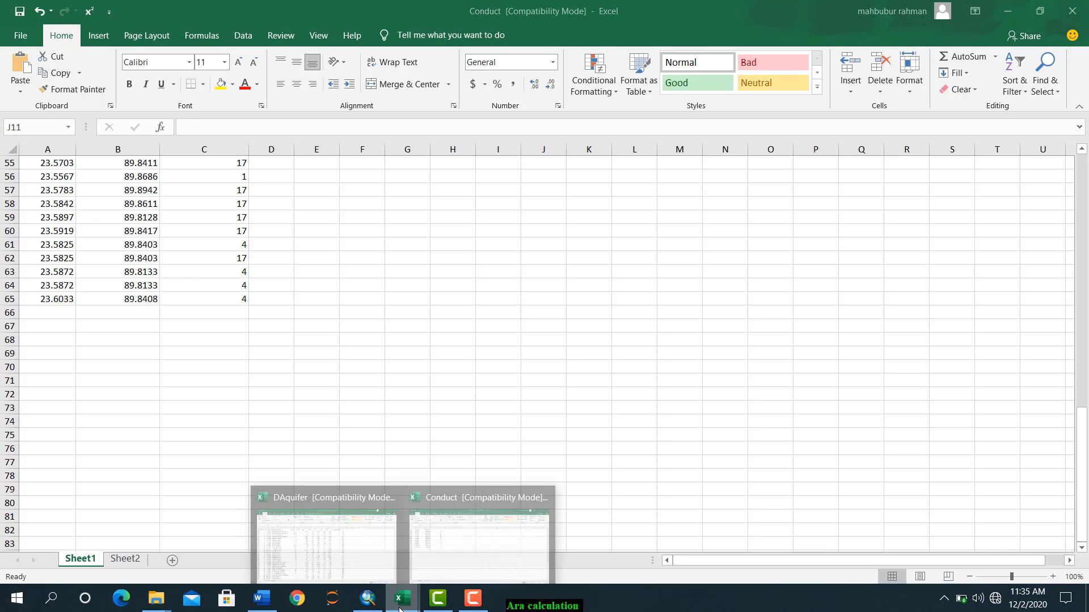
click(318, 533)
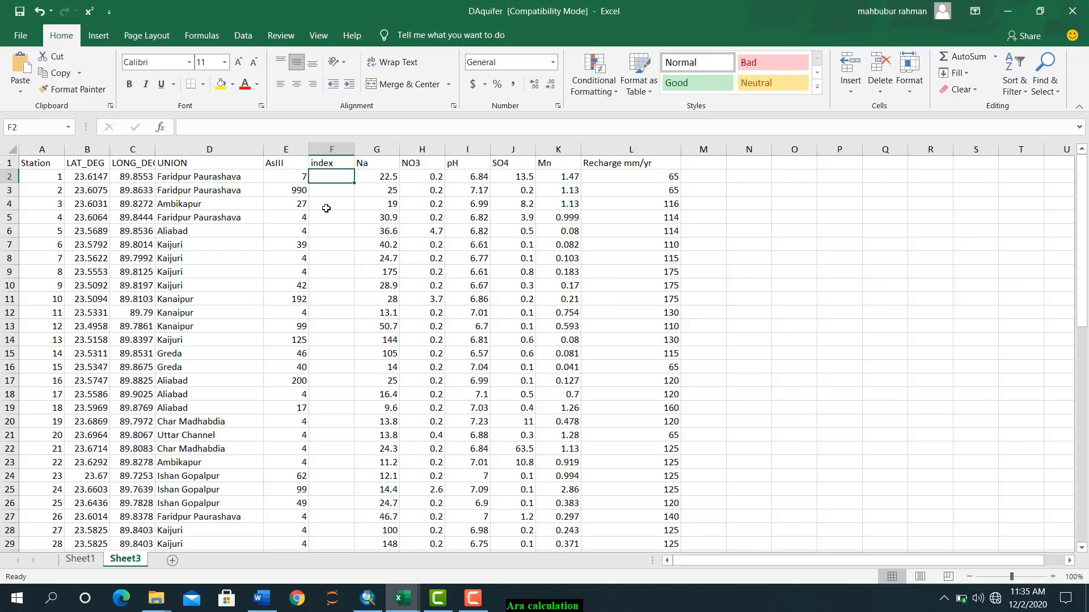
Enter index values 70, 80 and 79 into cells F2:F4 of Sheet3.
text(70)
key(Return)
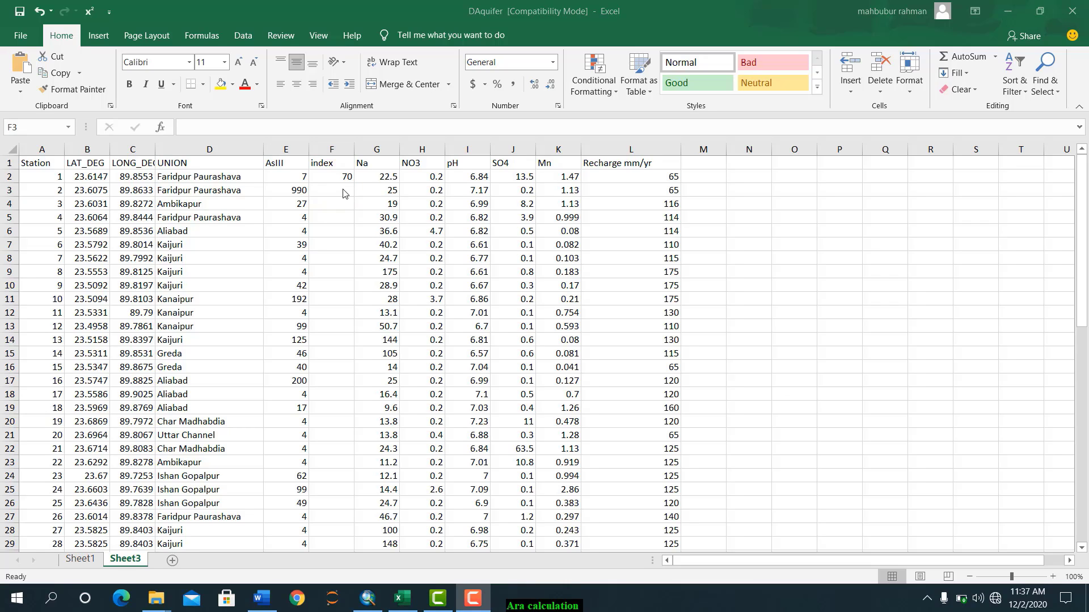
click(344, 191)
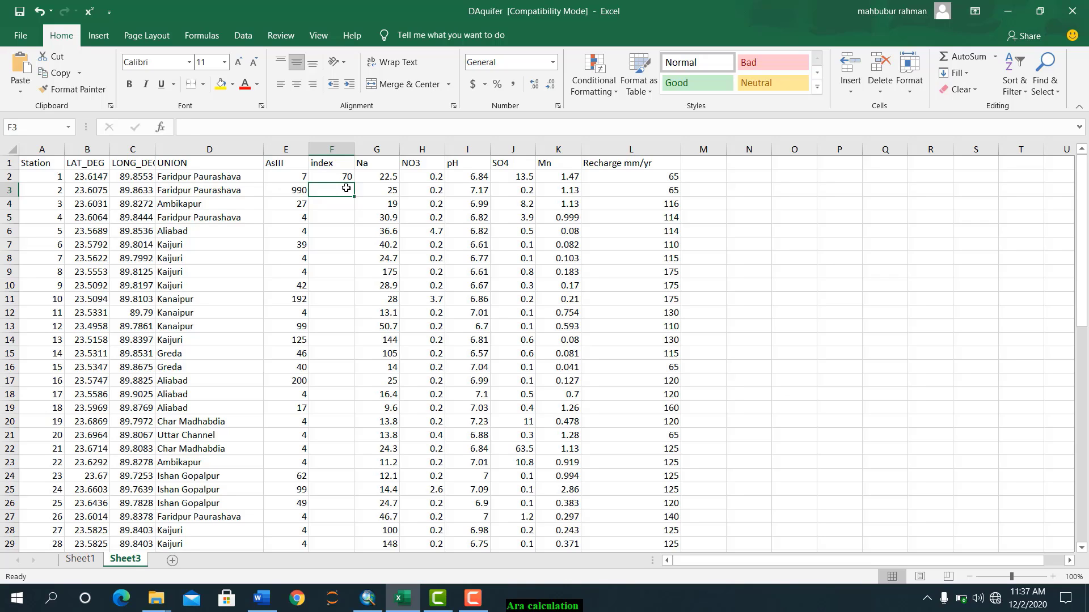
text(80)
key(Return)
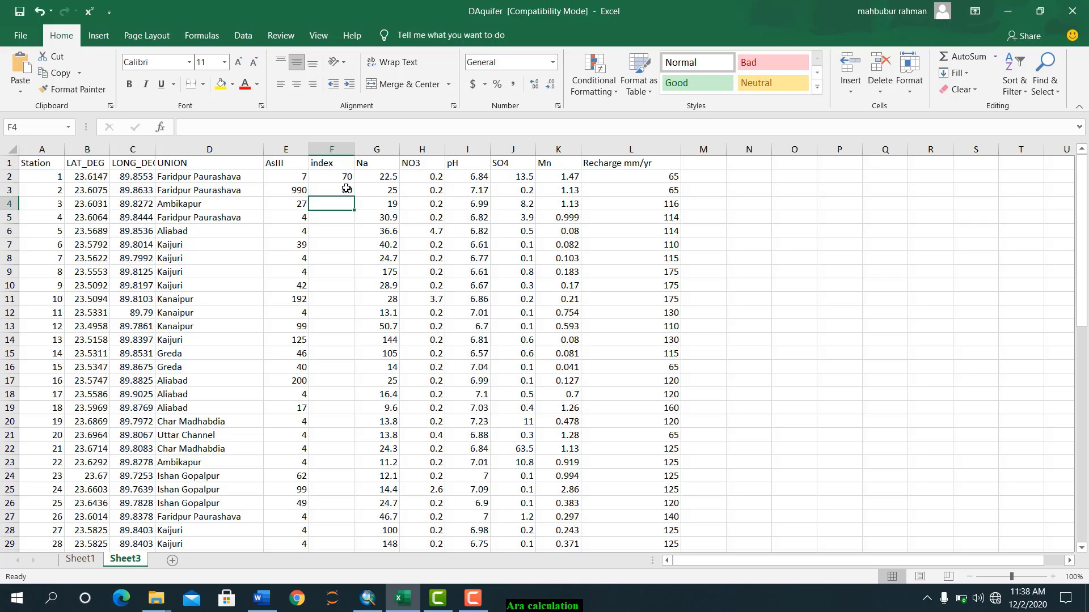
text(79)
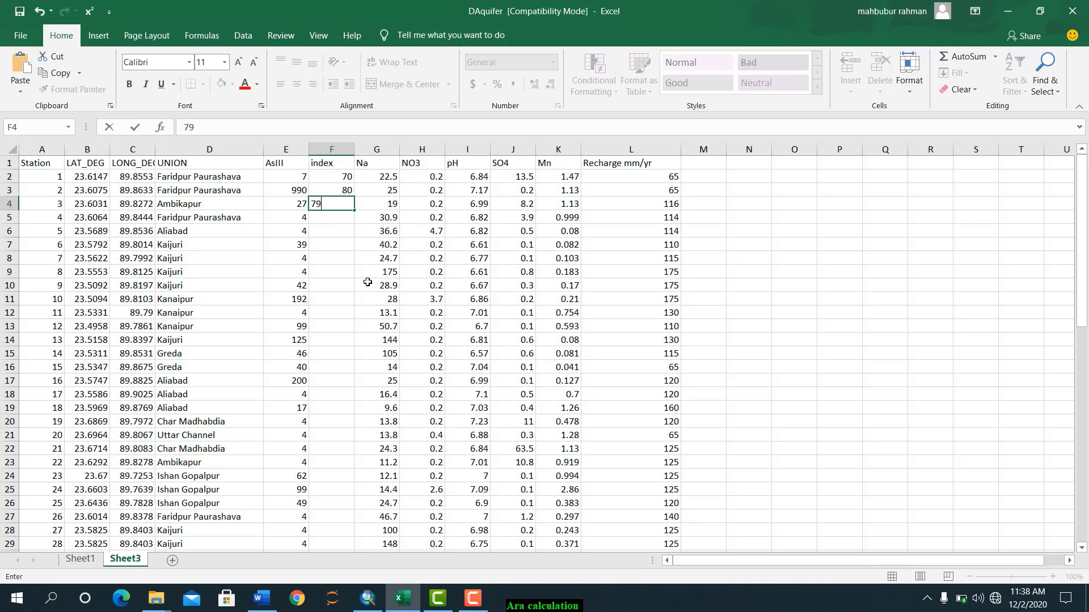
click(332, 260)
click(340, 201)
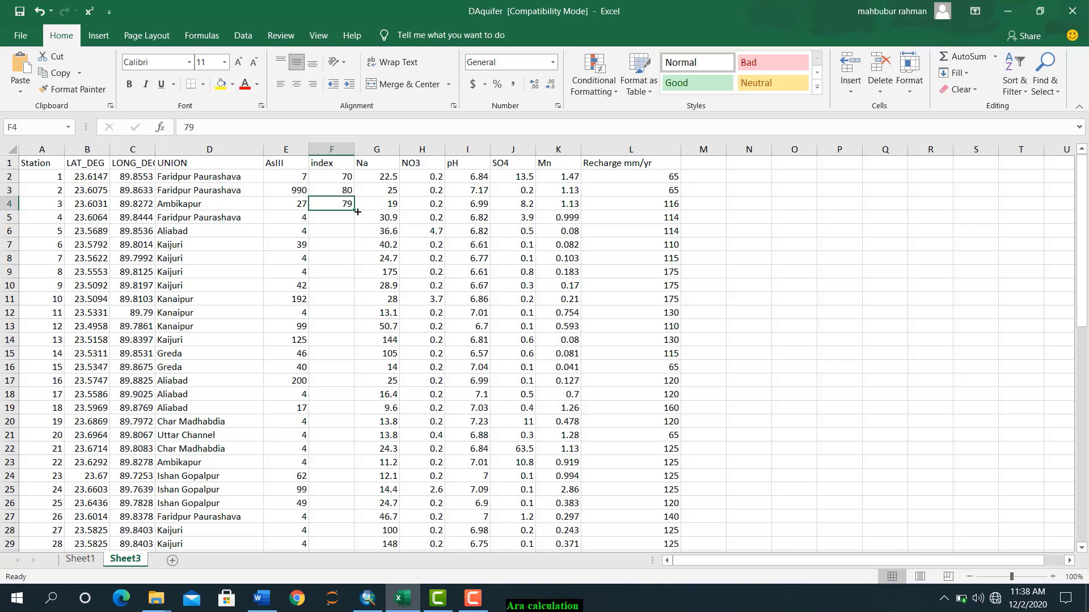
Fill F4 down to row 65 as a series rising by one from 79.
drag(352, 212, 349, 536)
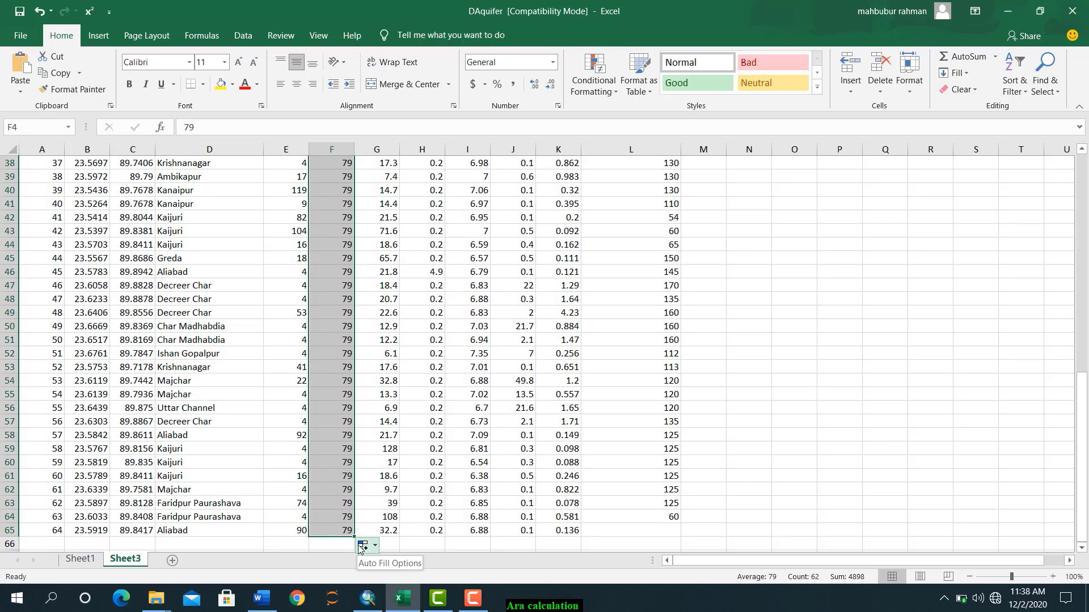
click(363, 545)
click(365, 479)
Select the AsIII and index columns (E:F) as chart data.
scroll(365, 479, up, 11)
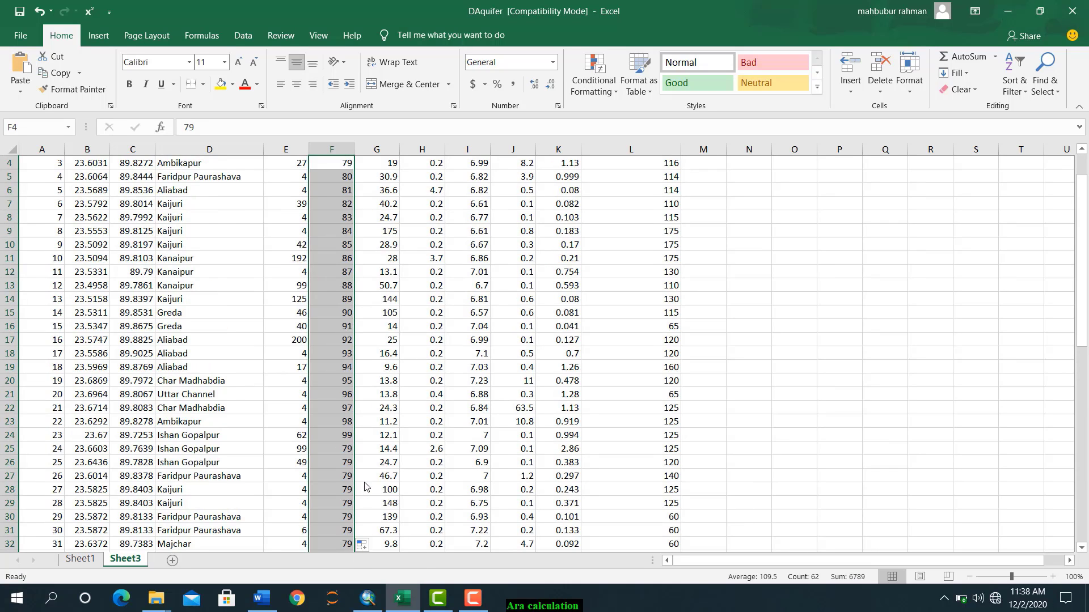
click(232, 366)
scroll(232, 363, up, 1)
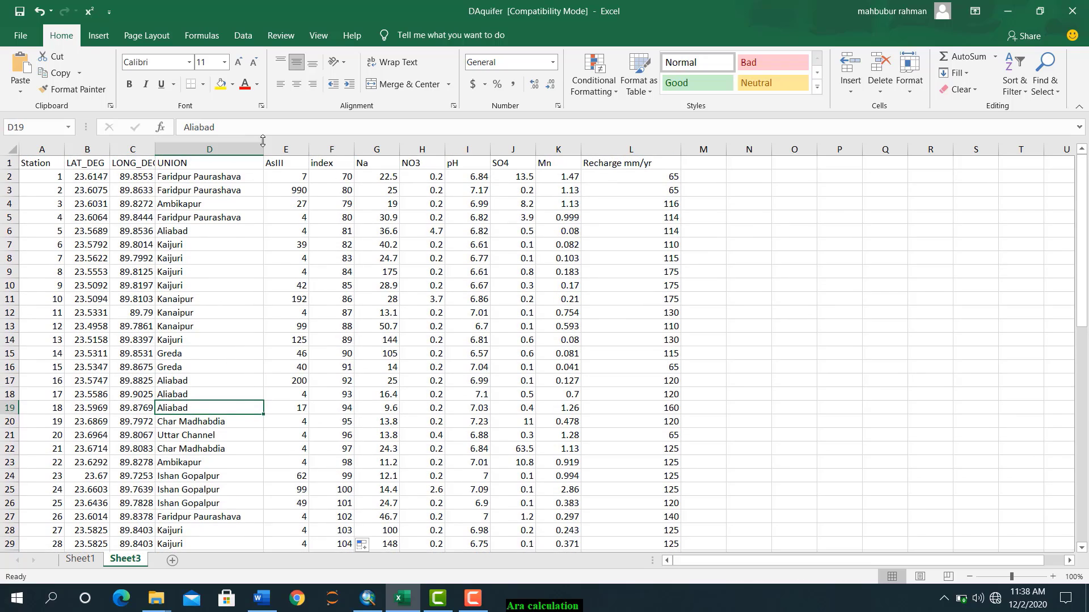
drag(285, 151, 344, 160)
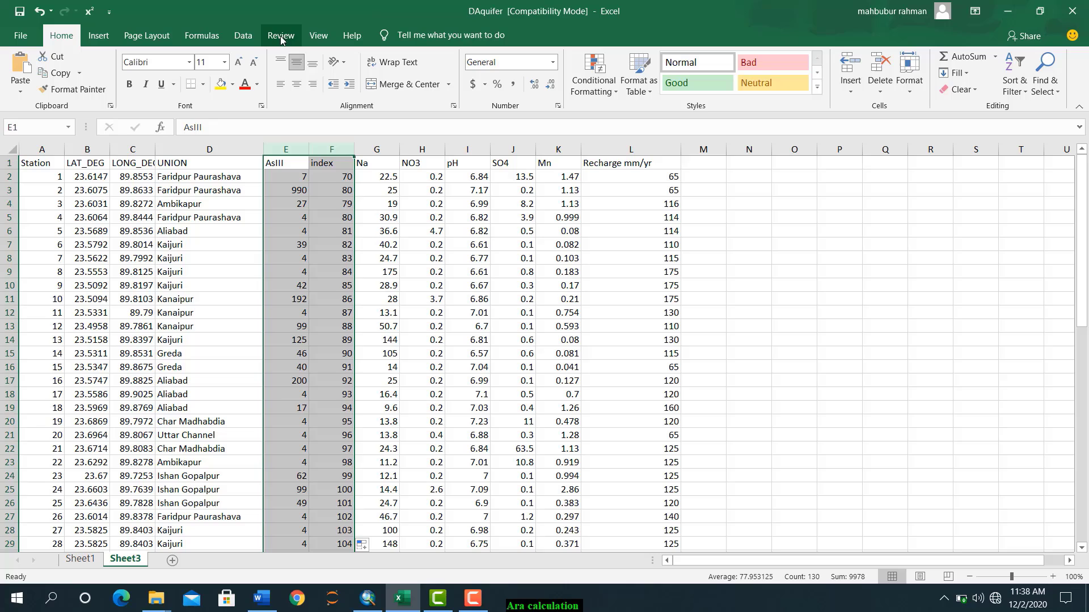
Insert a basic scatter chart of index against AsIII from columns E:F.
click(244, 36)
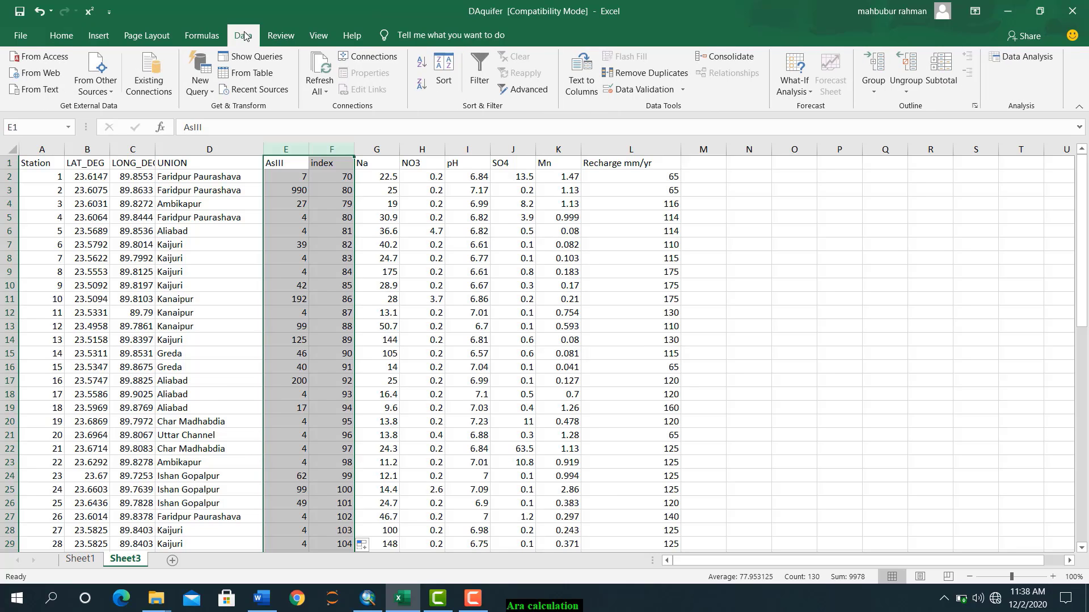
click(100, 44)
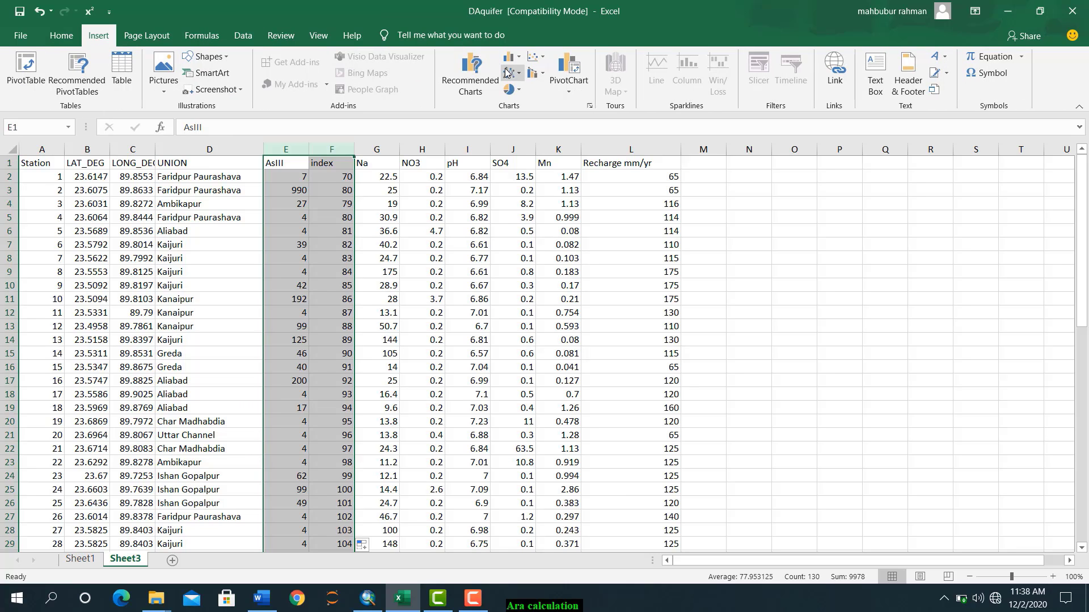
click(533, 57)
click(545, 102)
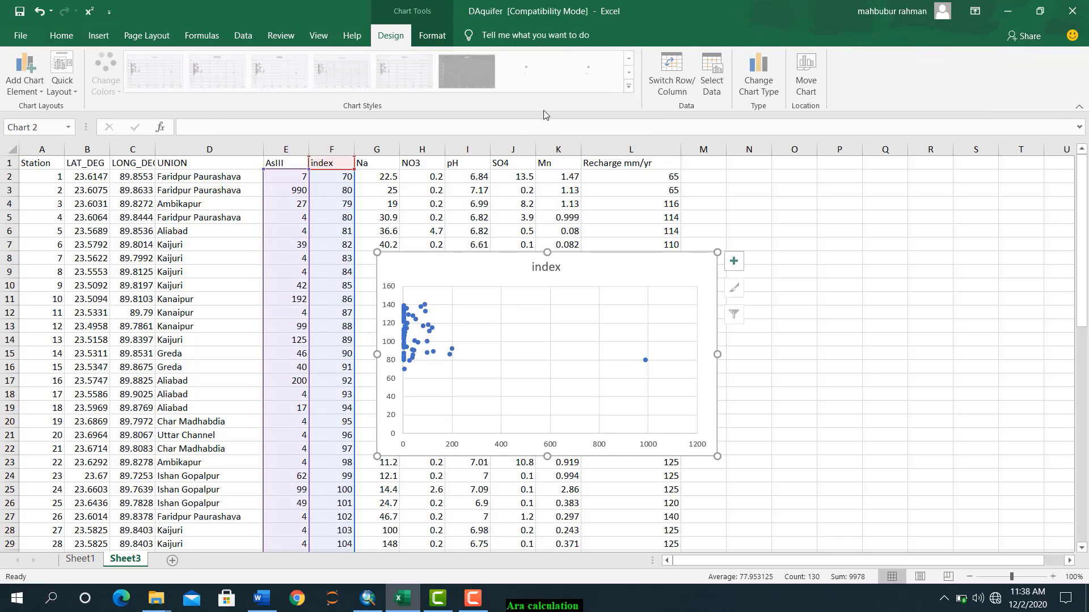
click(425, 323)
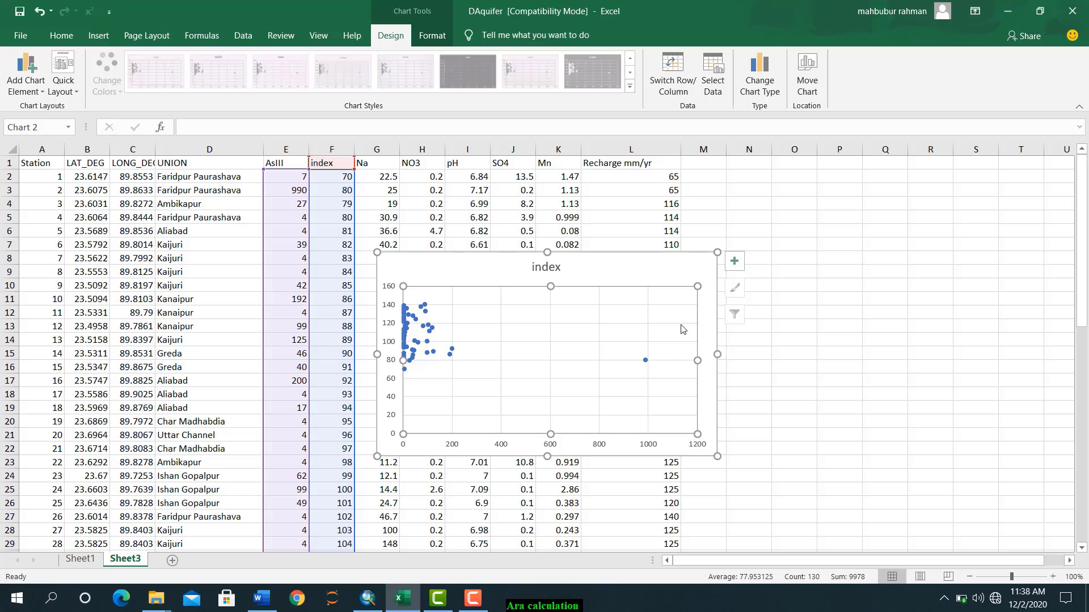
click(734, 261)
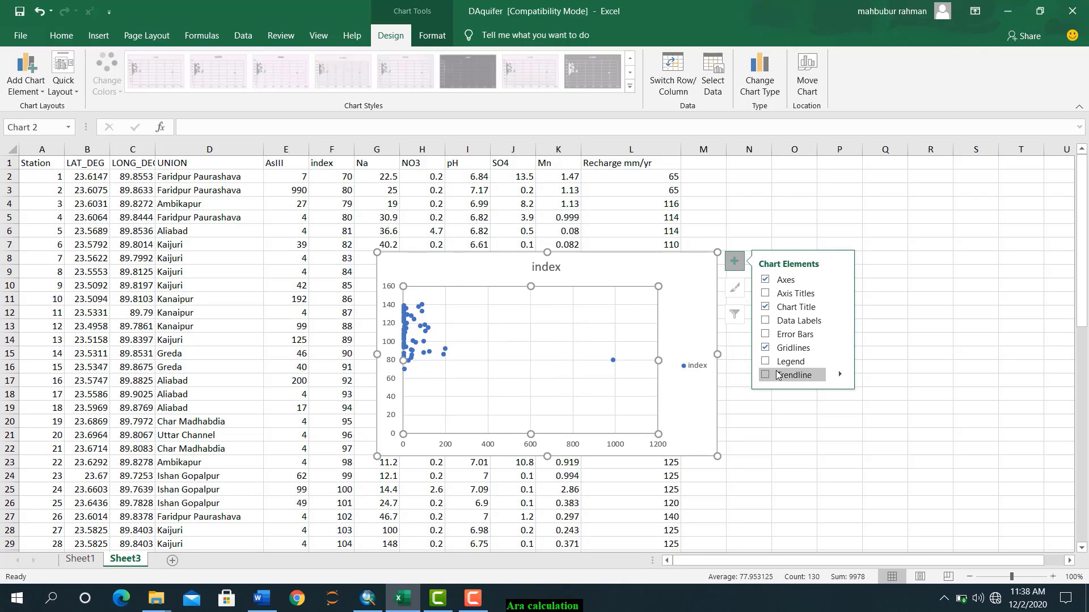
Add a linear trendline showing y = -0.0323x + 109.96 and R² = 0.0486, label at top right.
click(838, 375)
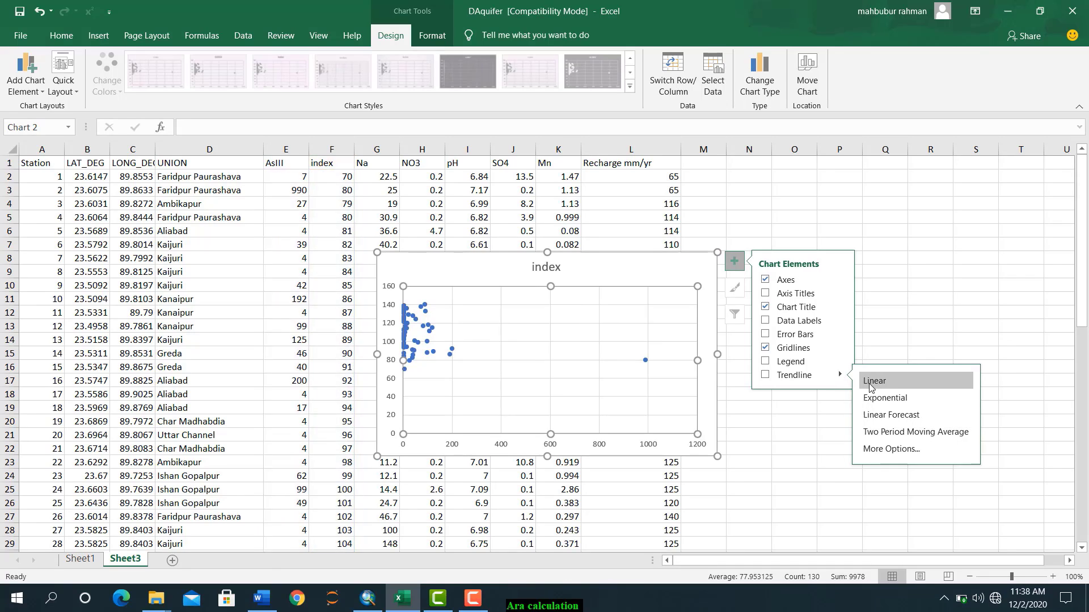
click(887, 447)
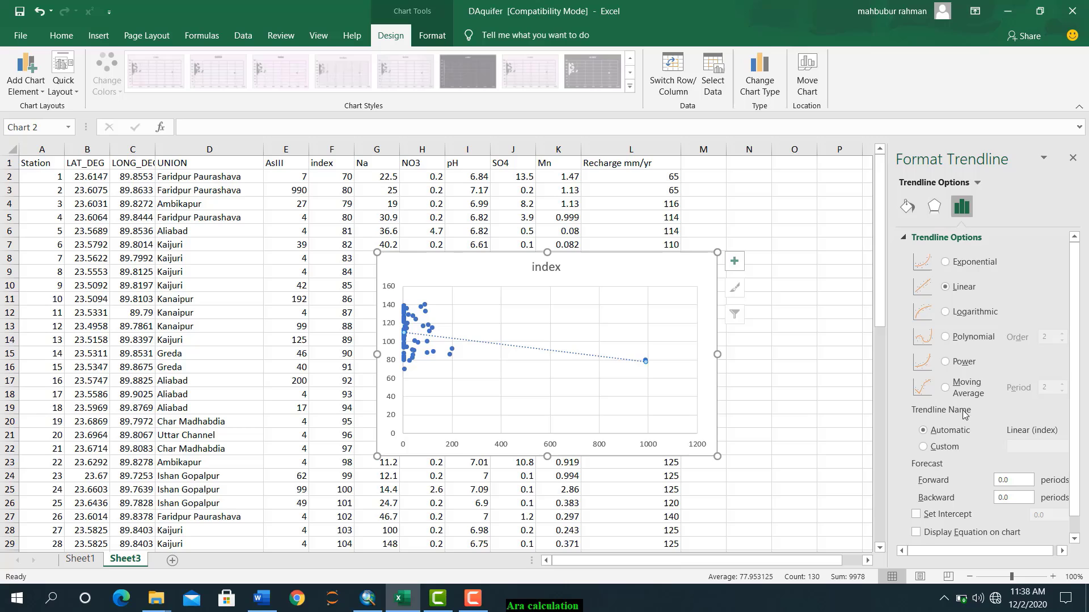
click(916, 532)
scroll(954, 531, down, 1)
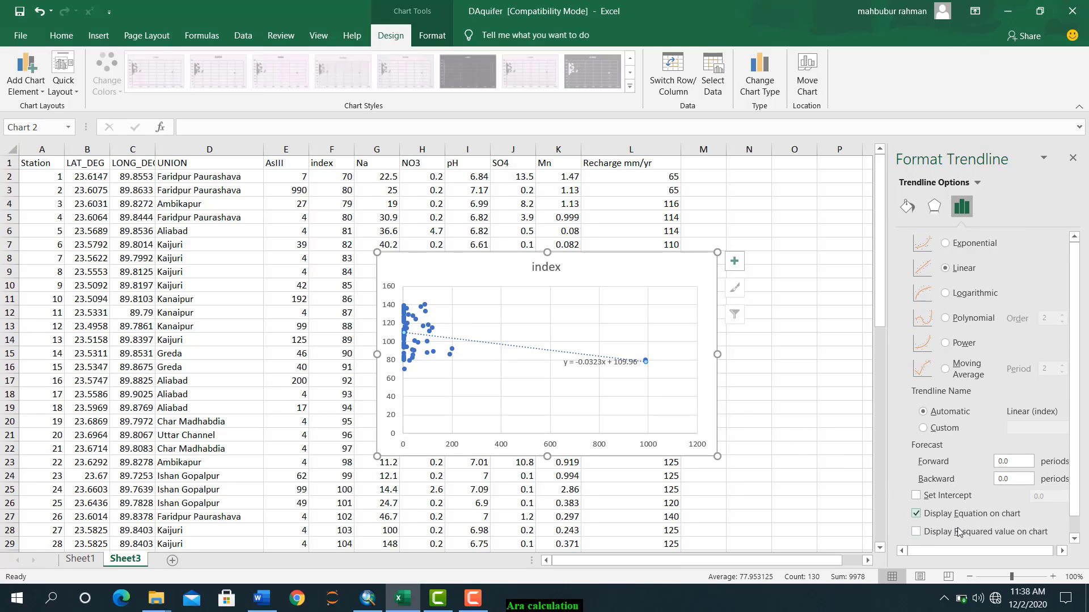
click(916, 533)
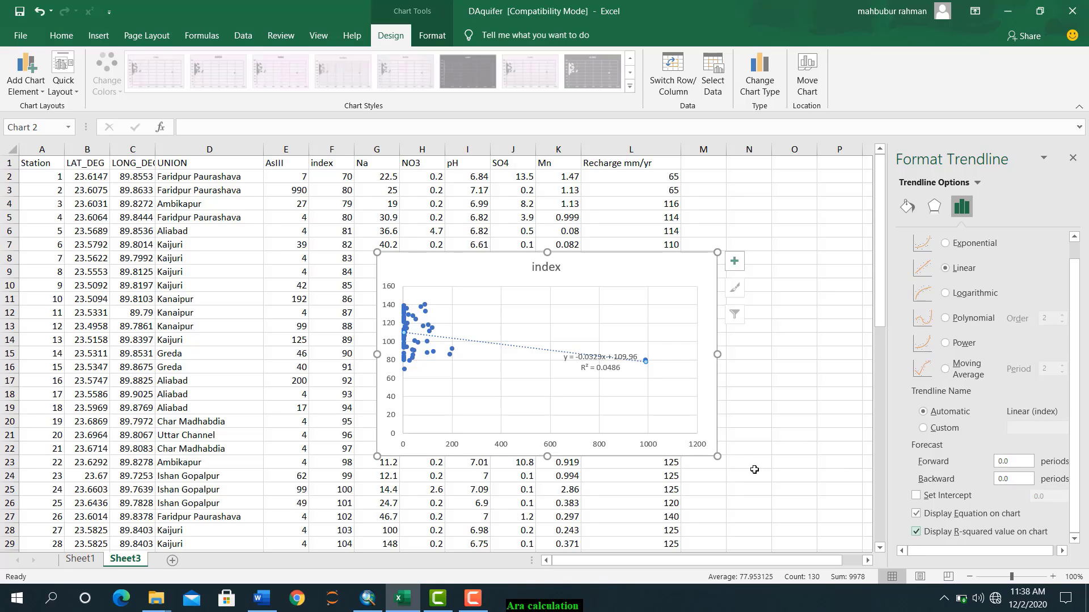
click(609, 359)
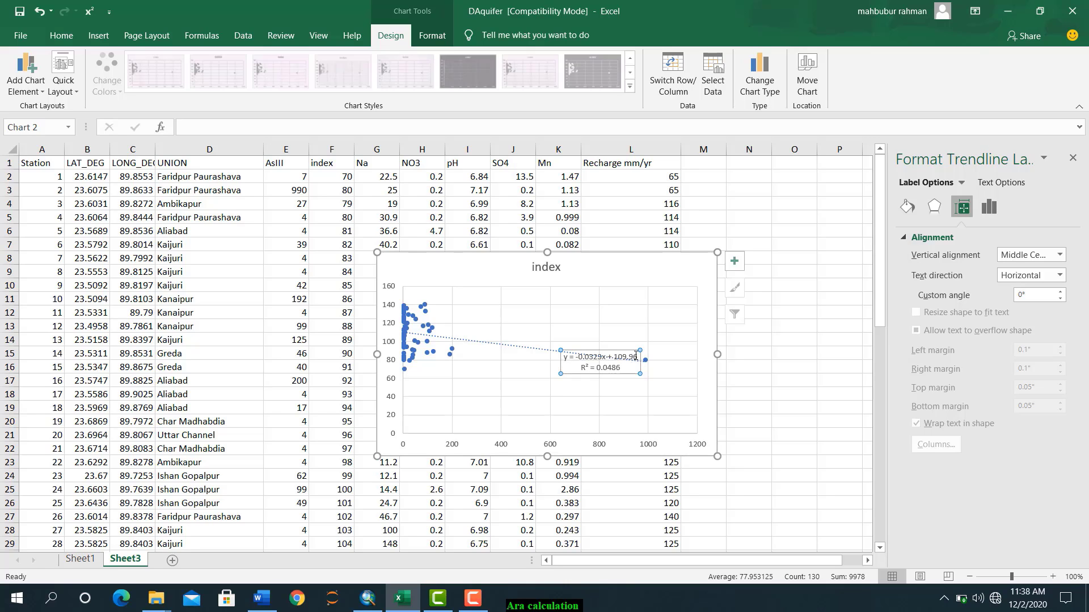
drag(637, 341, 671, 266)
Check the index value in cell F3 and reselect the chart's trendline.
click(554, 346)
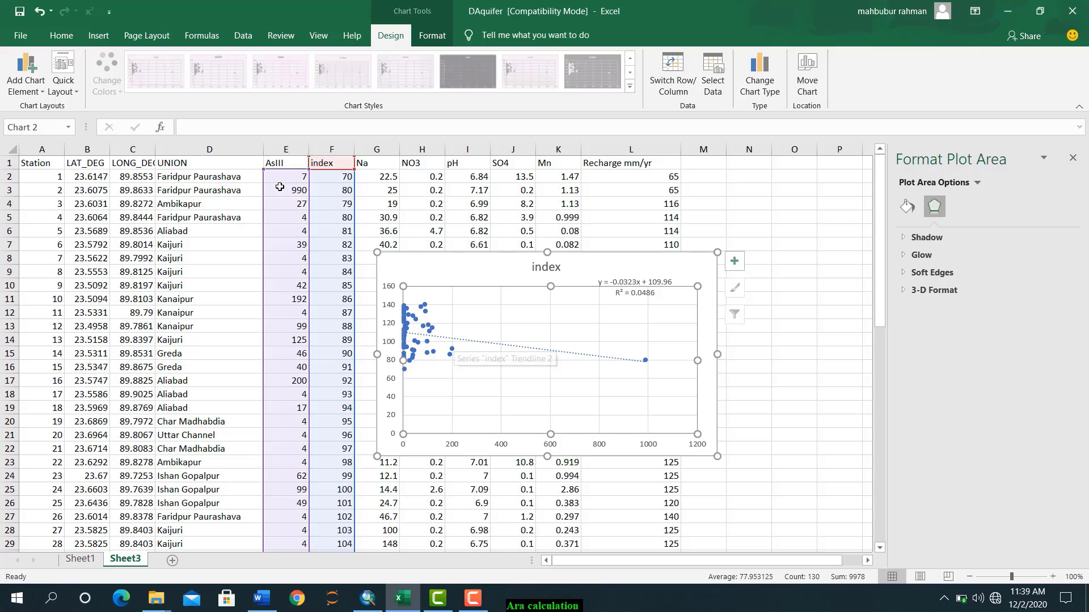
click(299, 190)
click(323, 193)
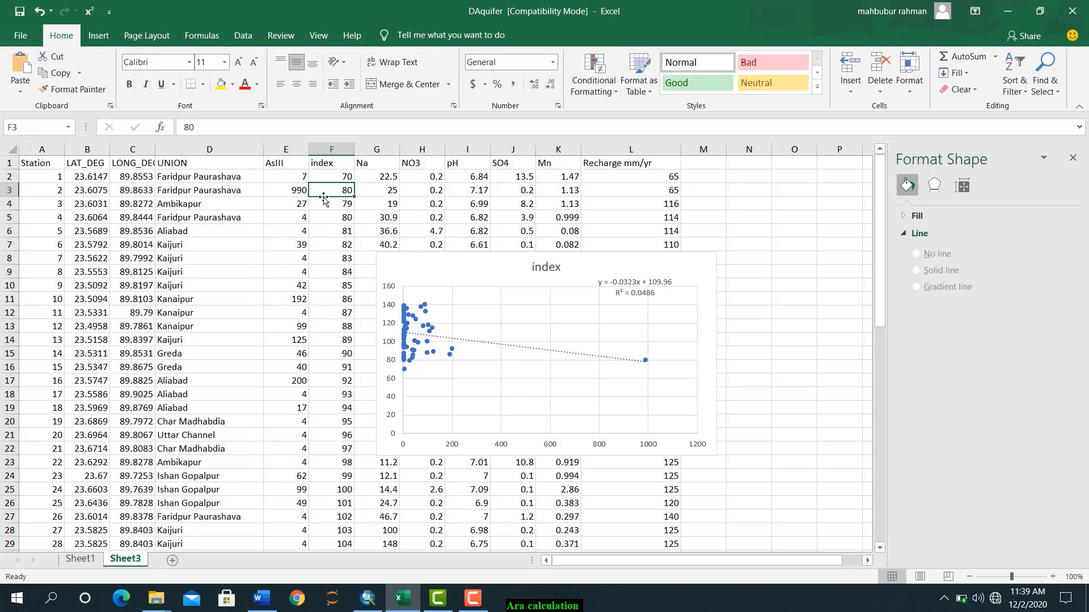
click(435, 339)
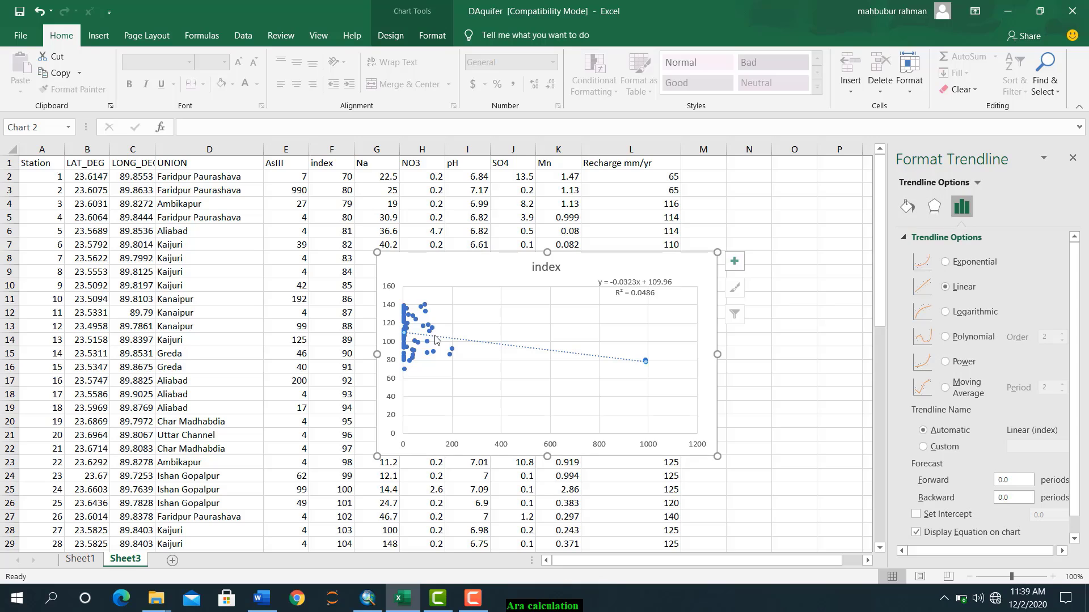
Insert a scatter chart plotting NO3 against Na from the Na and NO3 columns.
click(414, 149)
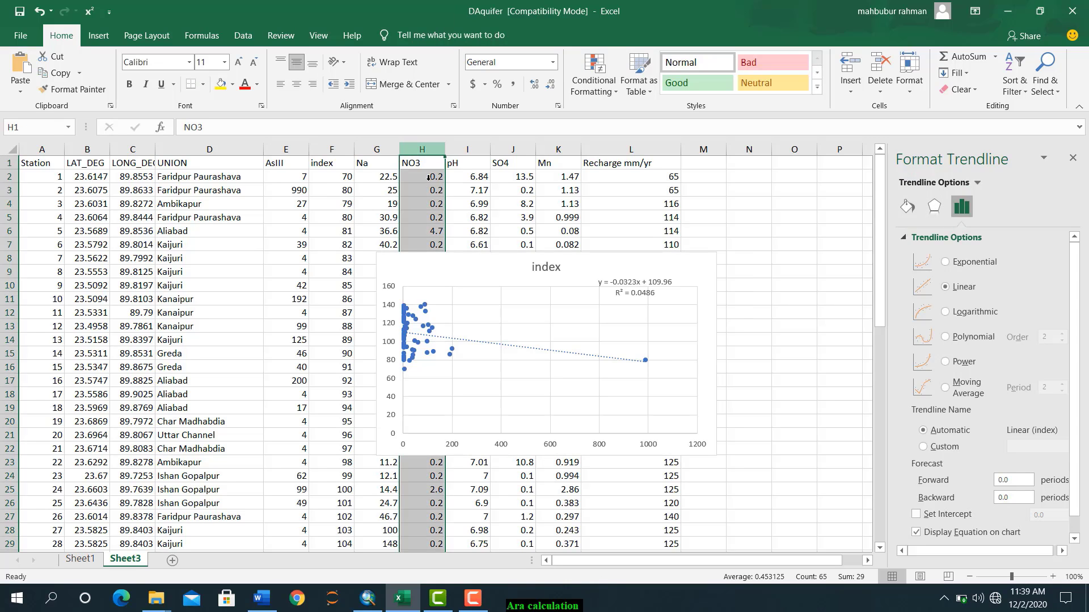
click(514, 353)
click(414, 149)
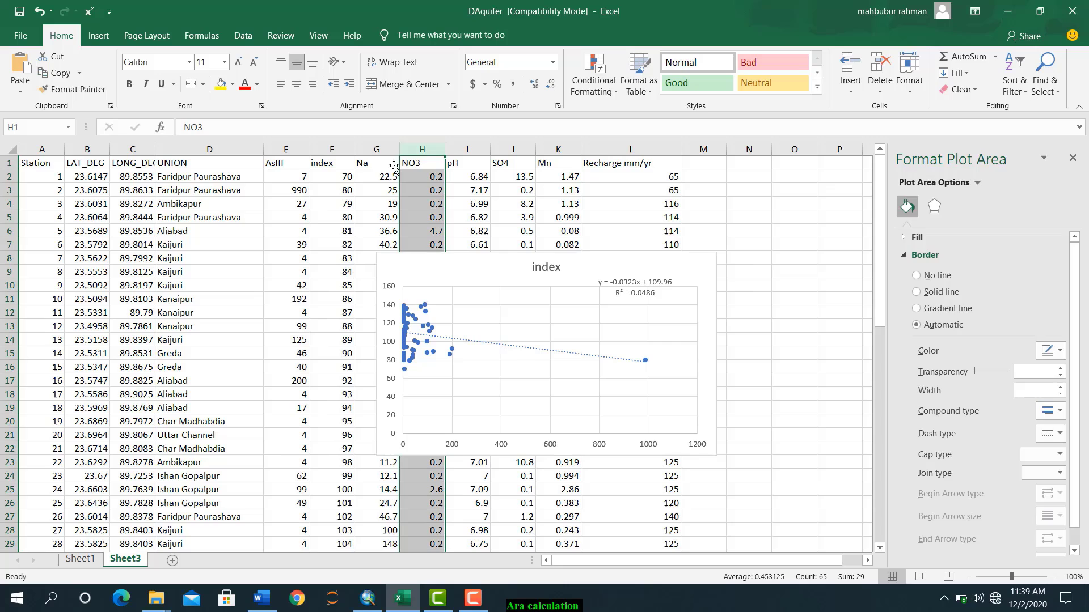
click(371, 163)
drag(371, 147, 421, 149)
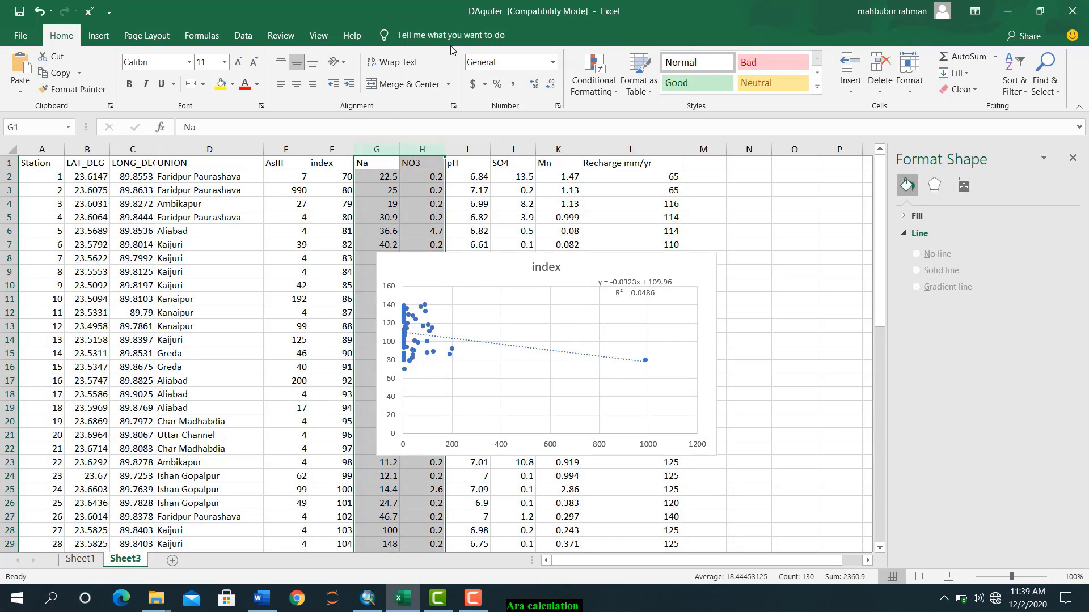
click(99, 38)
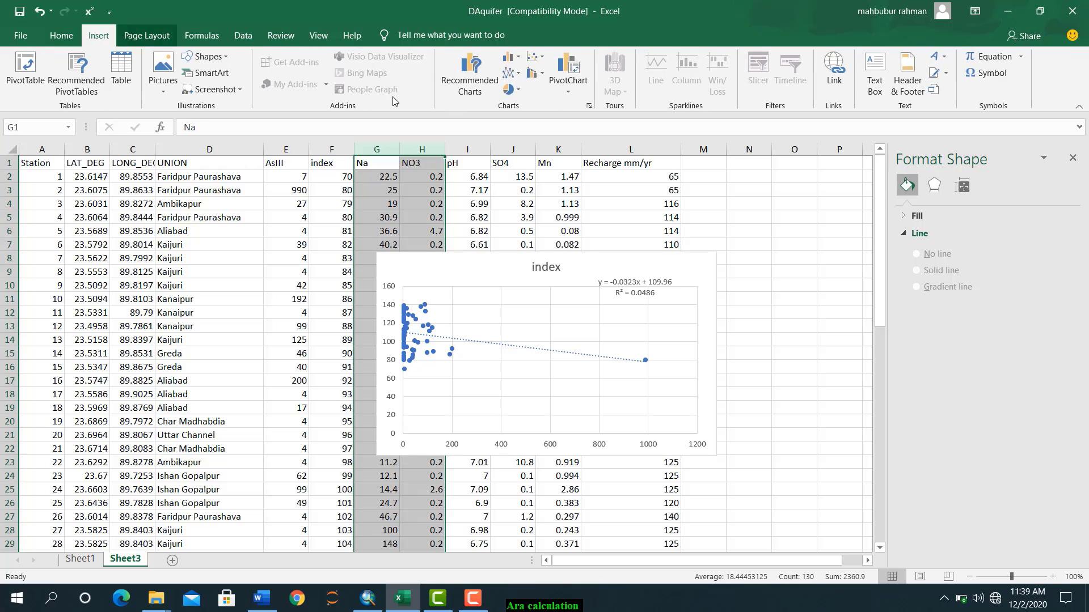
click(534, 55)
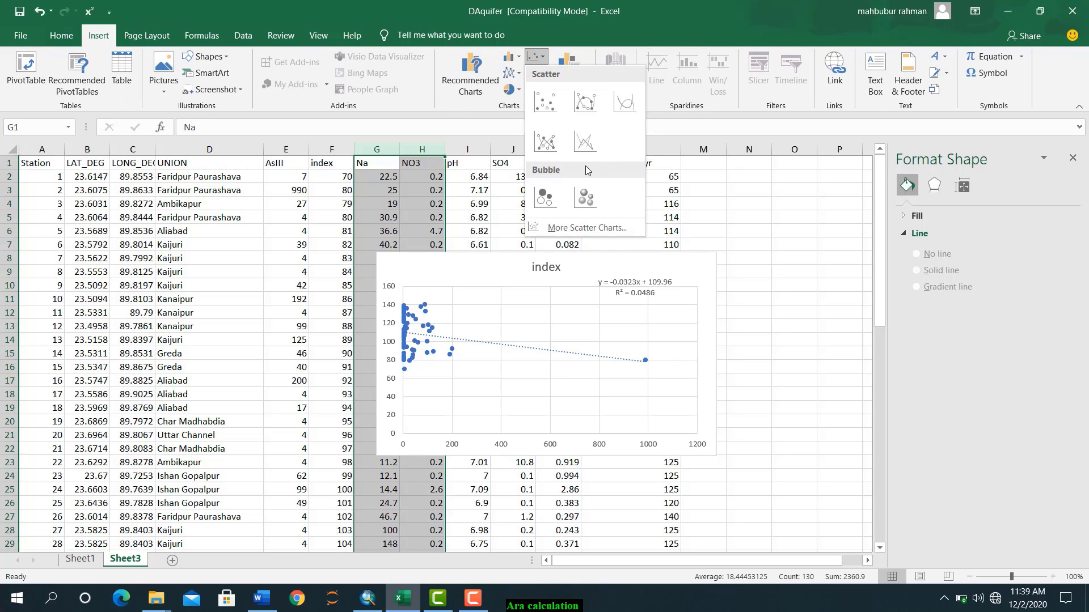
click(553, 109)
Delete the vertical gridlines from the NO3 scatter chart.
click(395, 408)
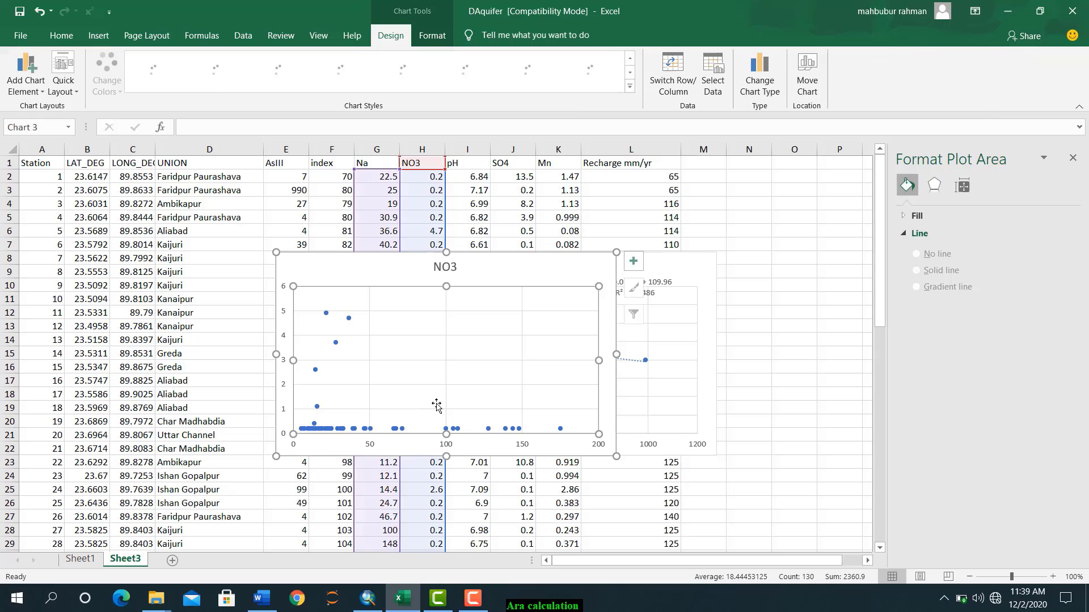
right_click(498, 316)
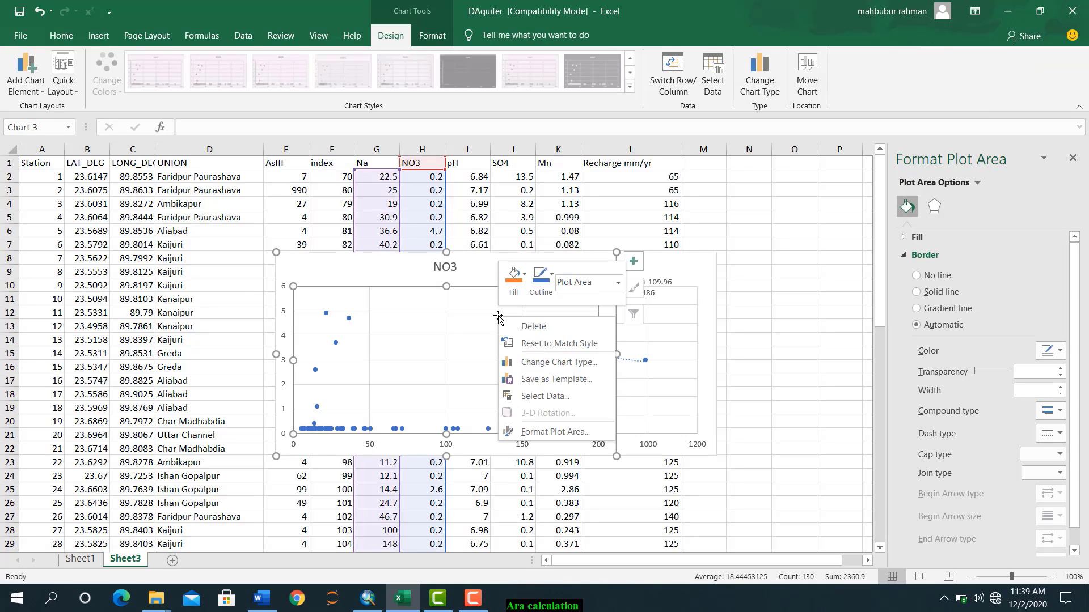
click(527, 321)
click(517, 296)
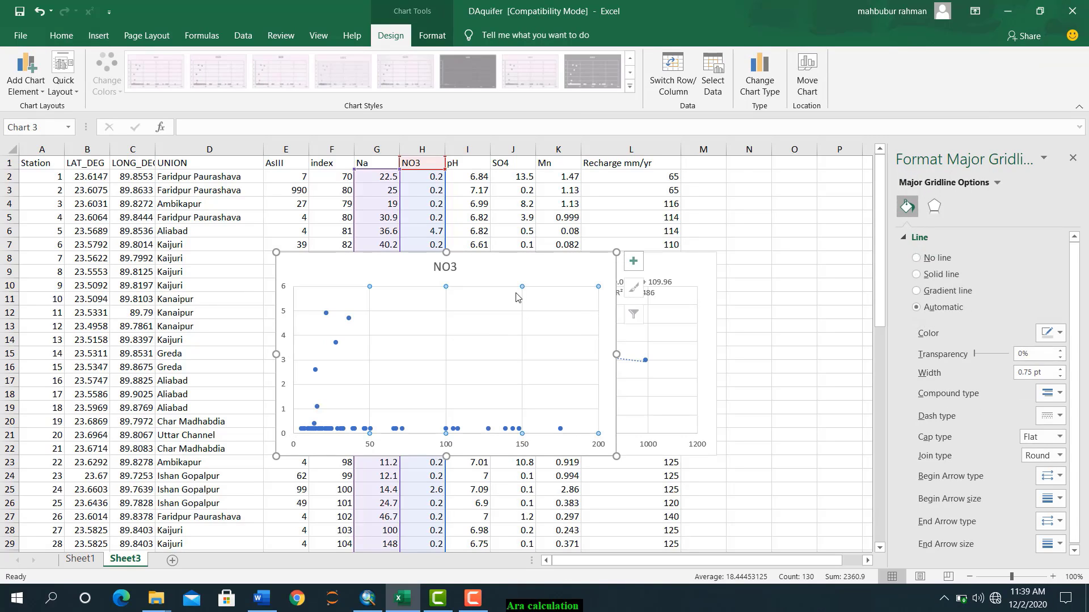
key(Delete)
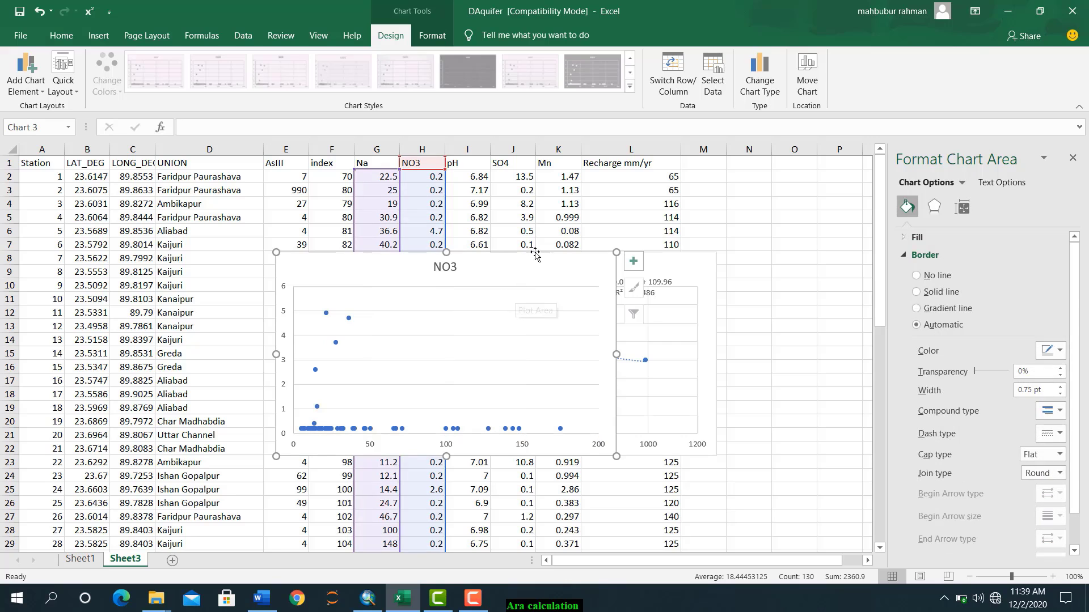
click(739, 231)
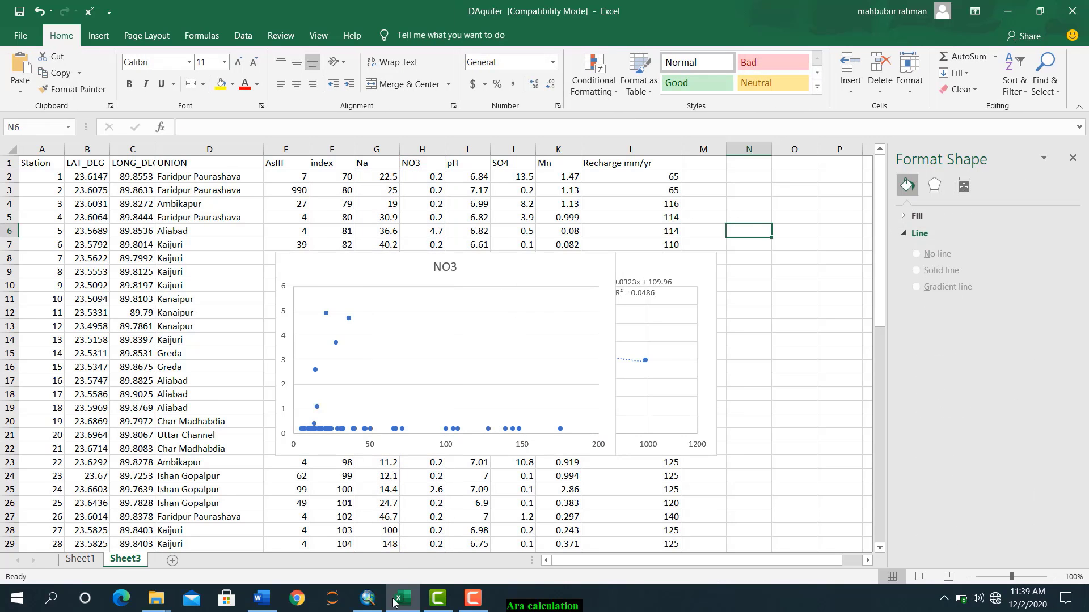
Return to ArcMap and zoom to the full extent of the indx map and its stations.
click(368, 600)
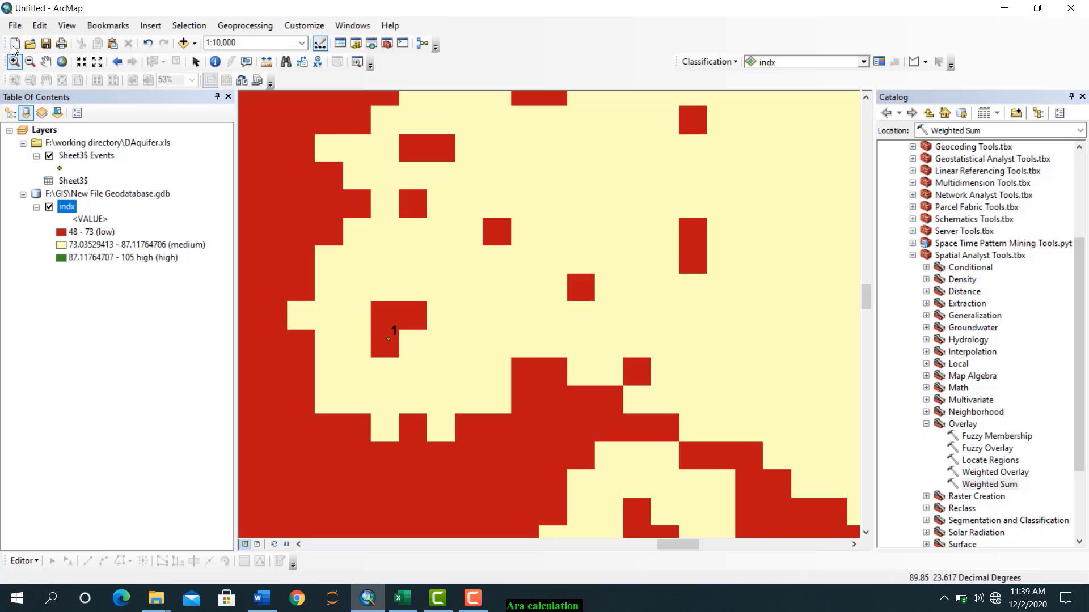
click(62, 61)
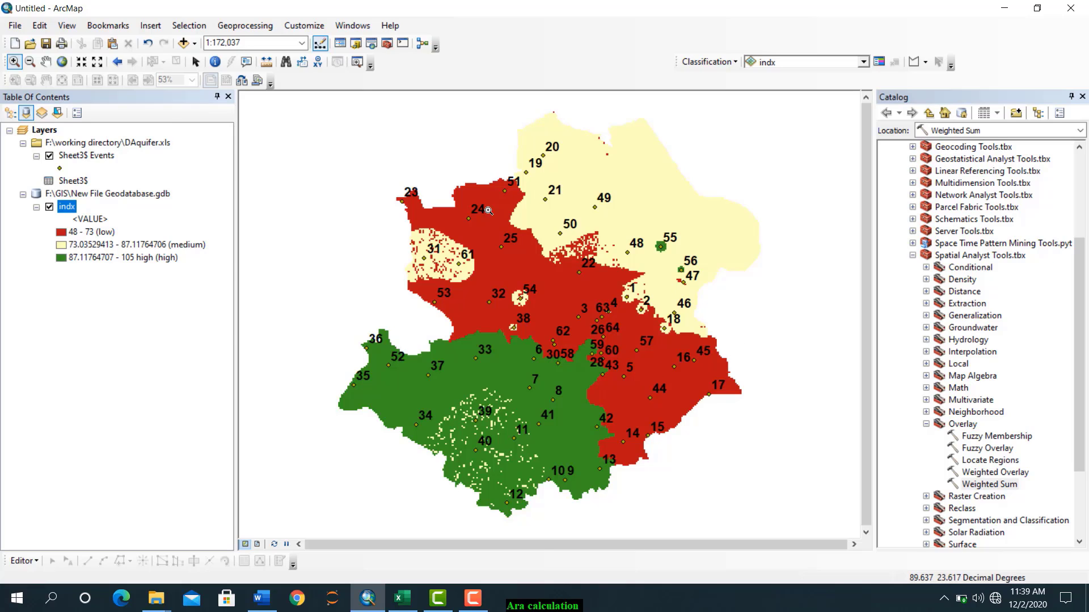
mouse_move(506, 224)
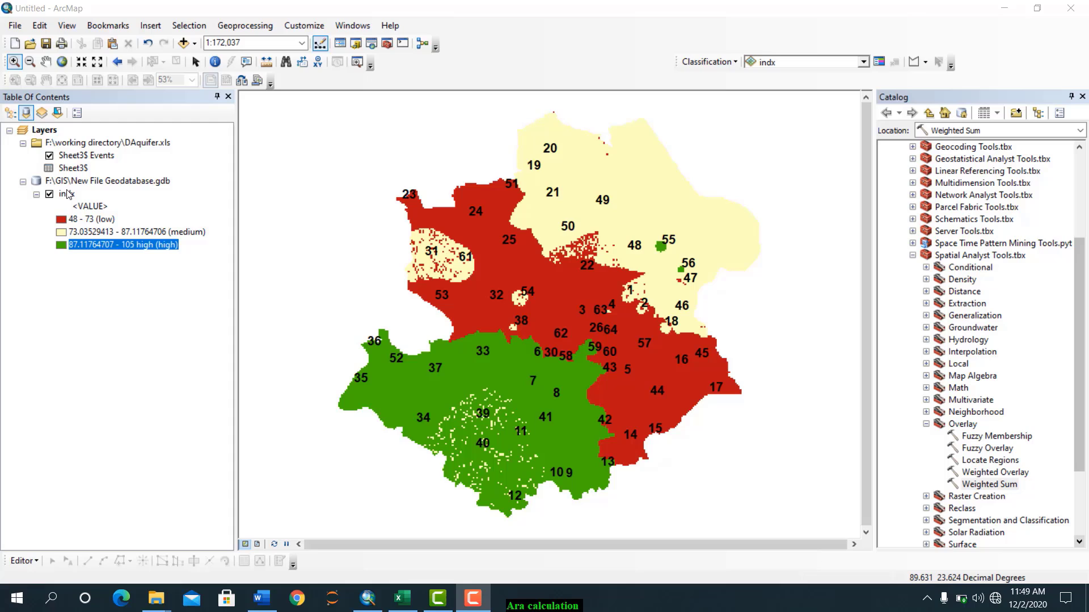
Turn off station number labels on Sheet3$ Events, then reopen its Layer Properties.
right_click(67, 157)
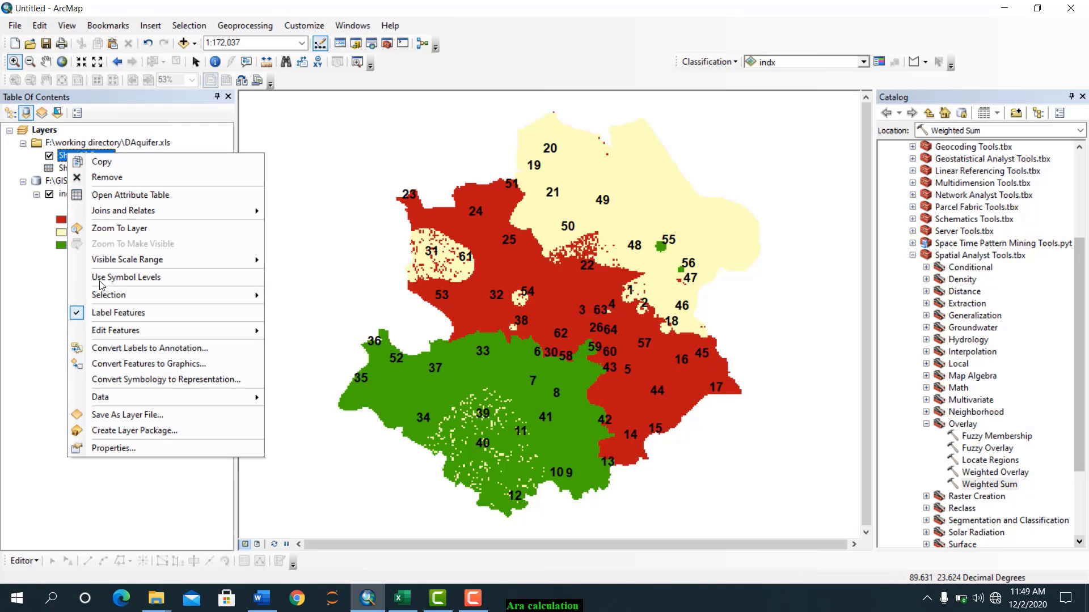
click(121, 449)
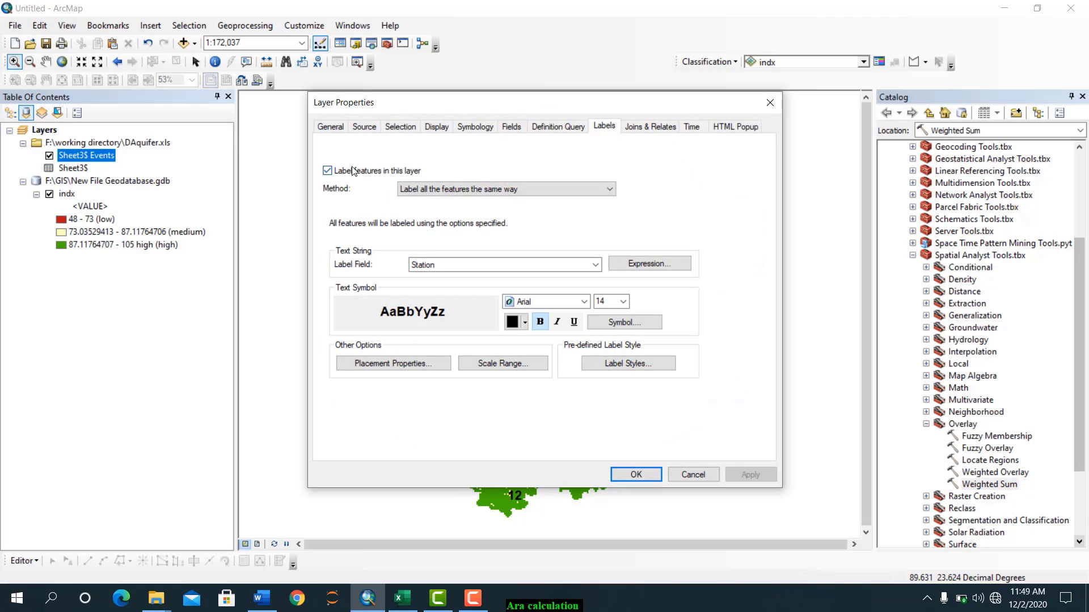
click(327, 170)
click(746, 474)
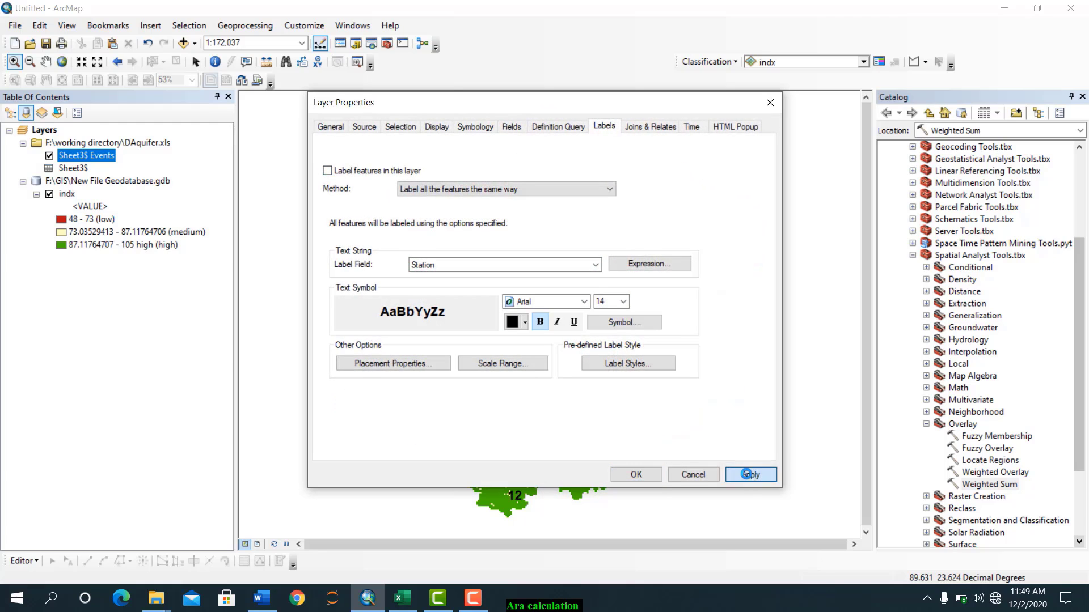
click(638, 476)
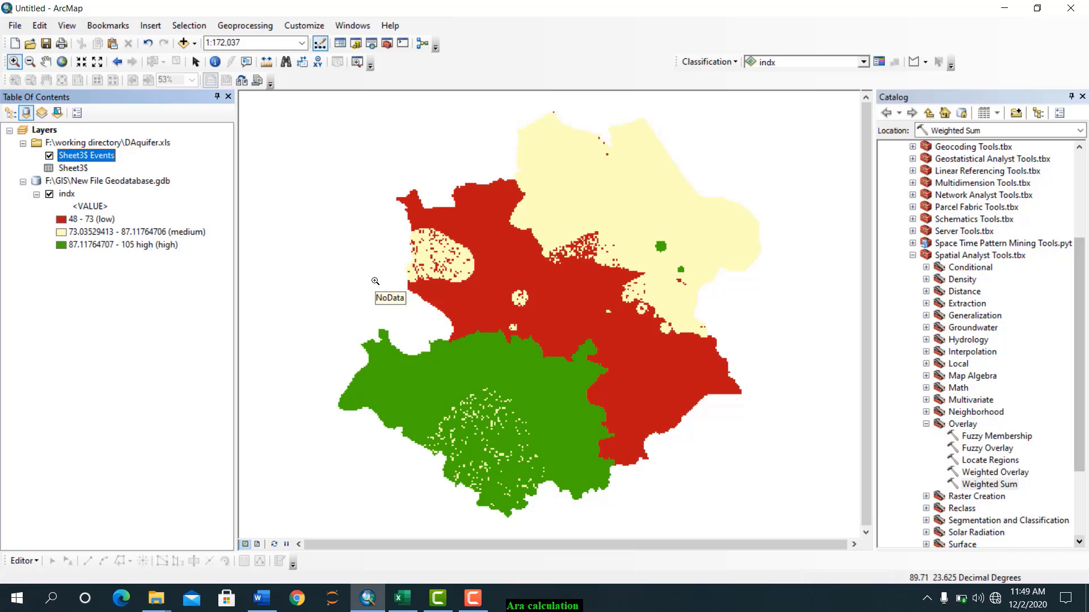
right_click(76, 161)
click(131, 451)
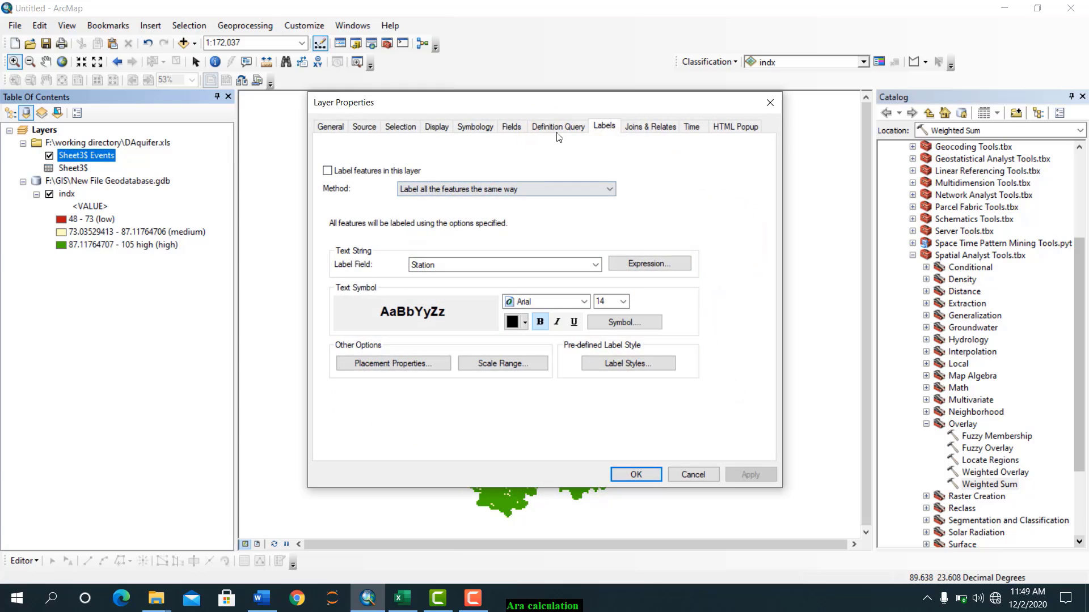
Set Sheet3$ Events to graduated symbols by AsIII with sizes 6 to 18.
click(471, 128)
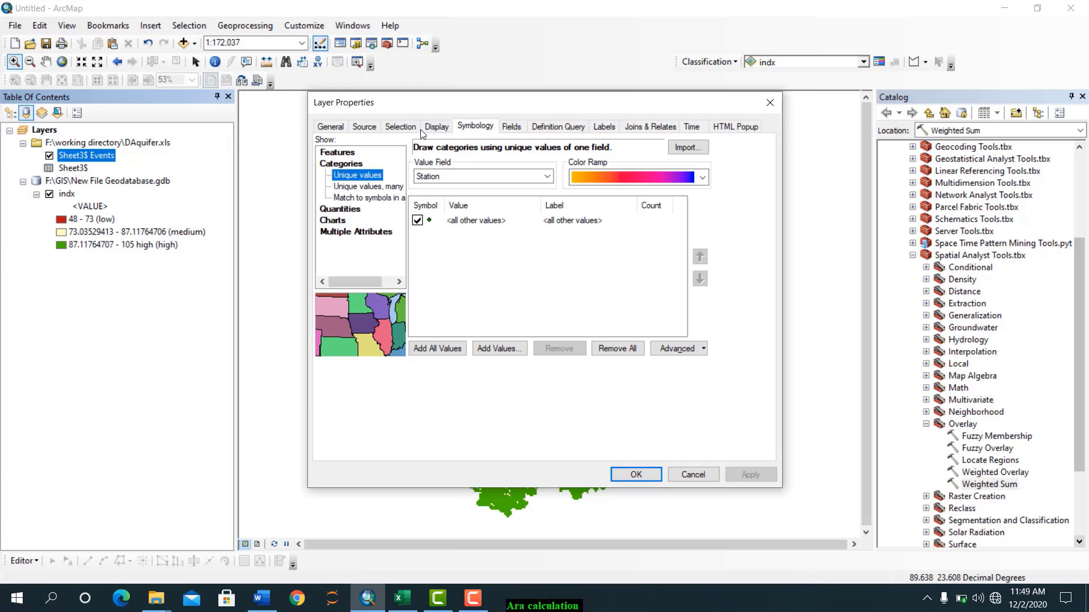
click(338, 209)
click(356, 199)
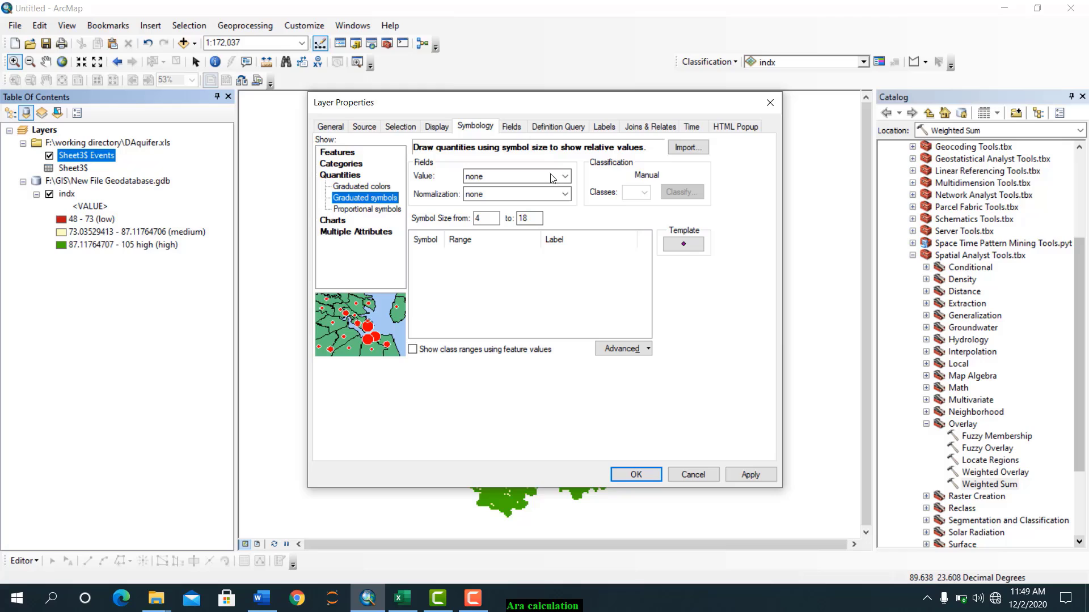
click(567, 176)
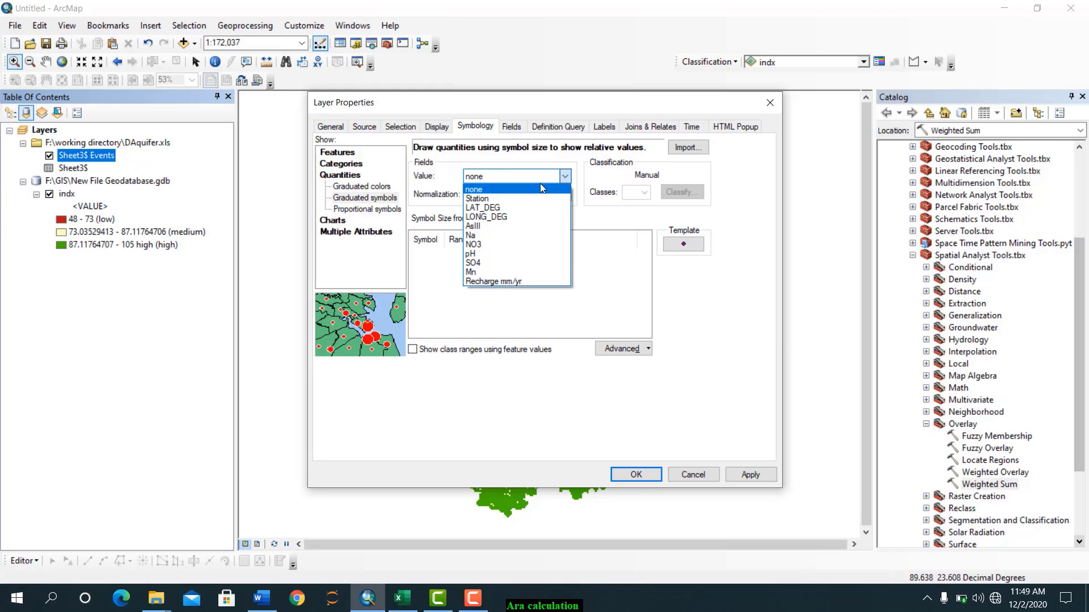
click(481, 226)
double_click(479, 218)
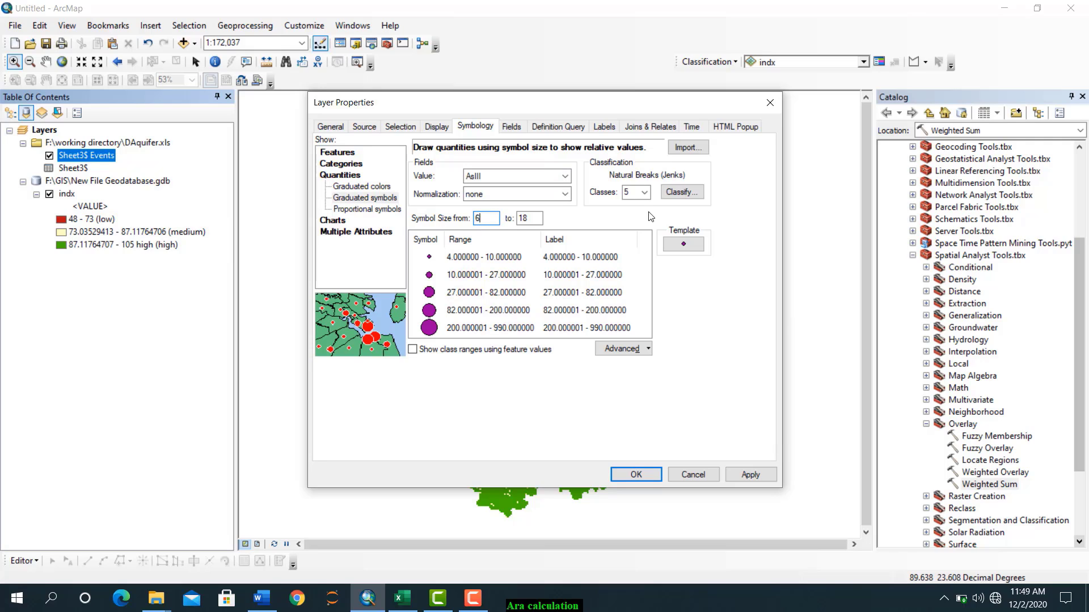
Use a black filled circle as the symbol template and apply the symbology.
click(690, 248)
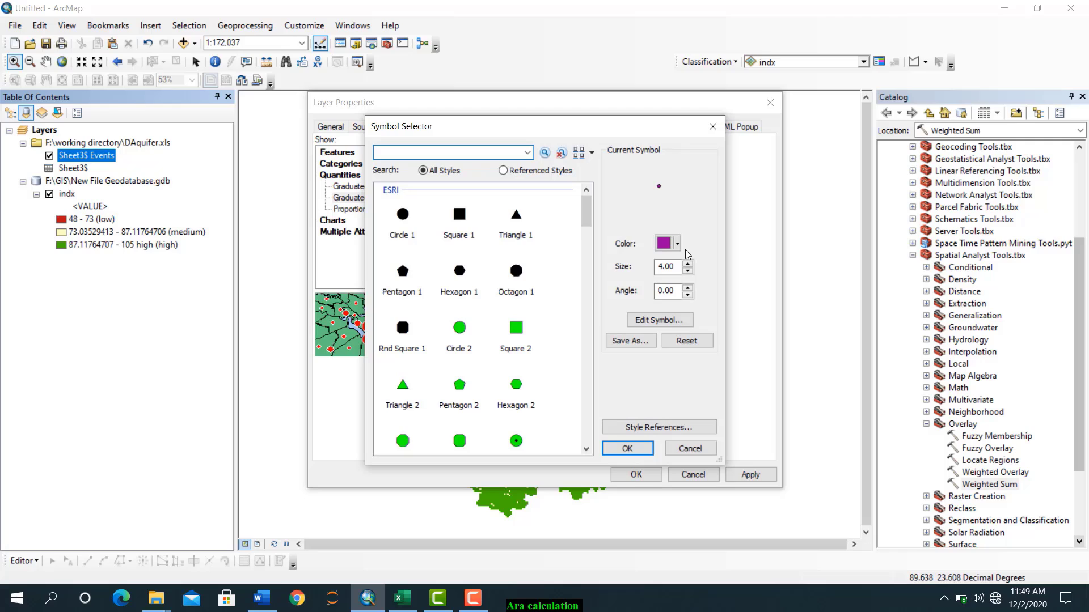
click(463, 329)
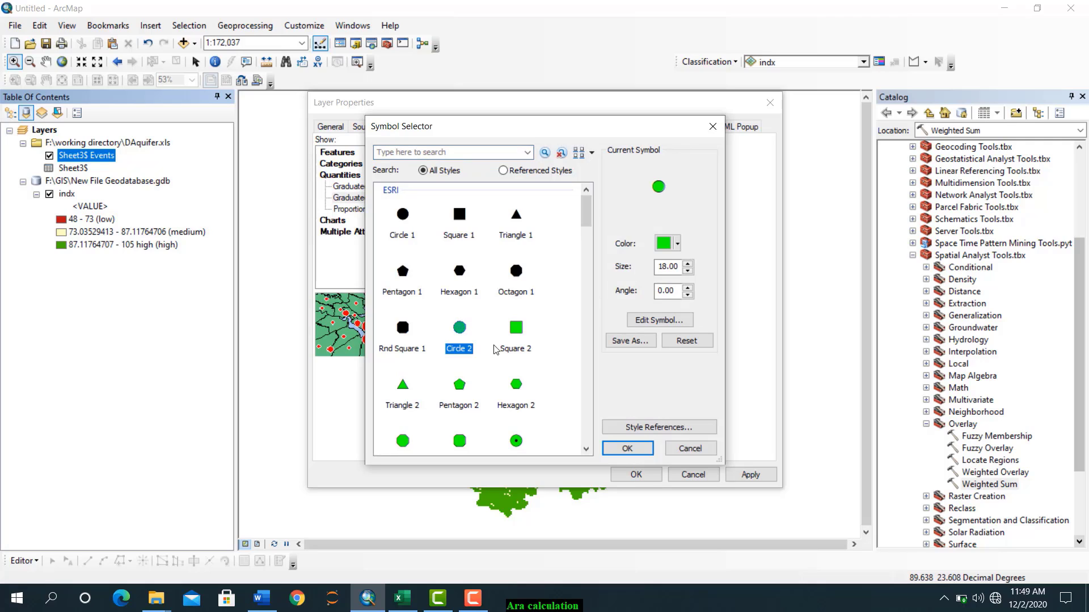
click(677, 244)
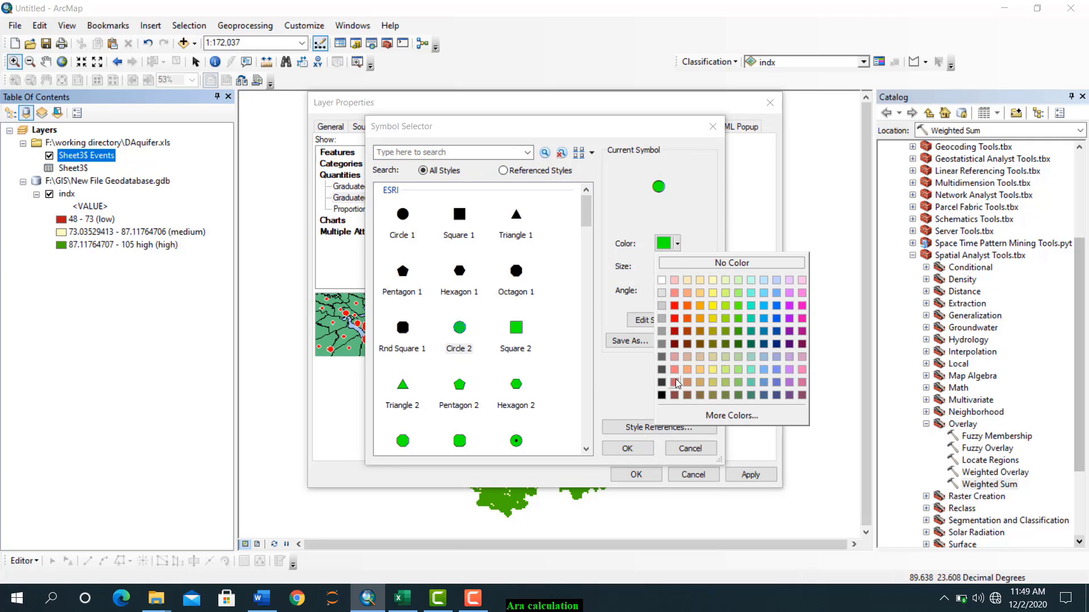
click(661, 394)
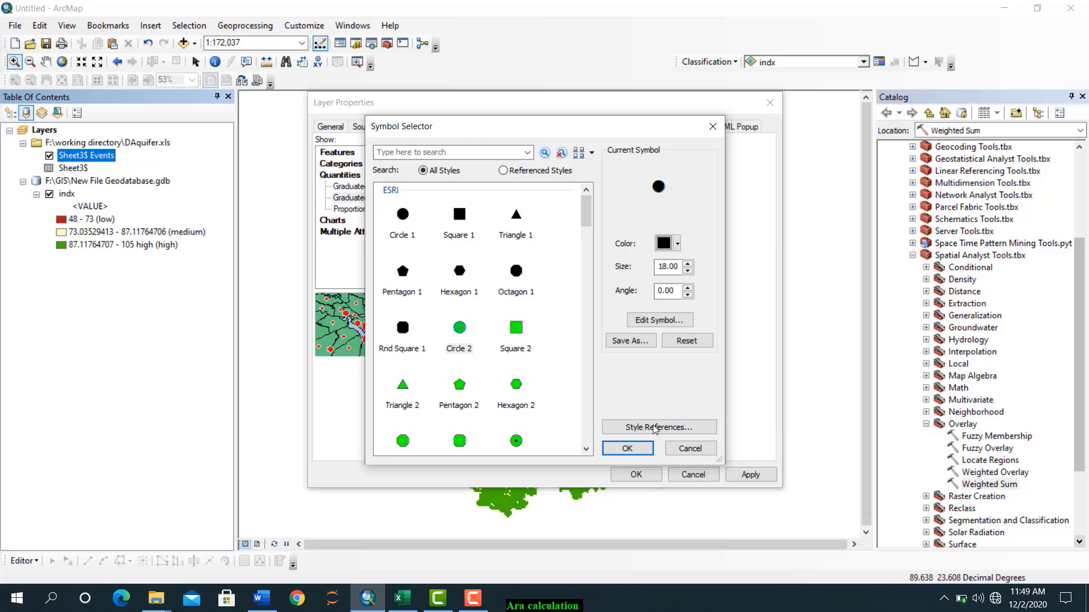
click(628, 448)
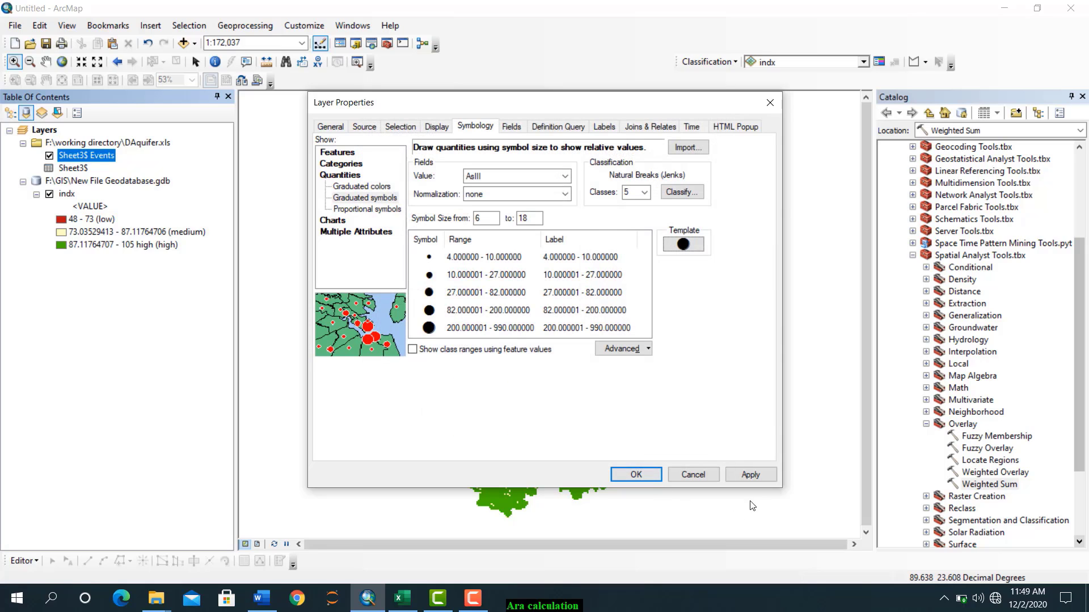
click(749, 475)
click(626, 475)
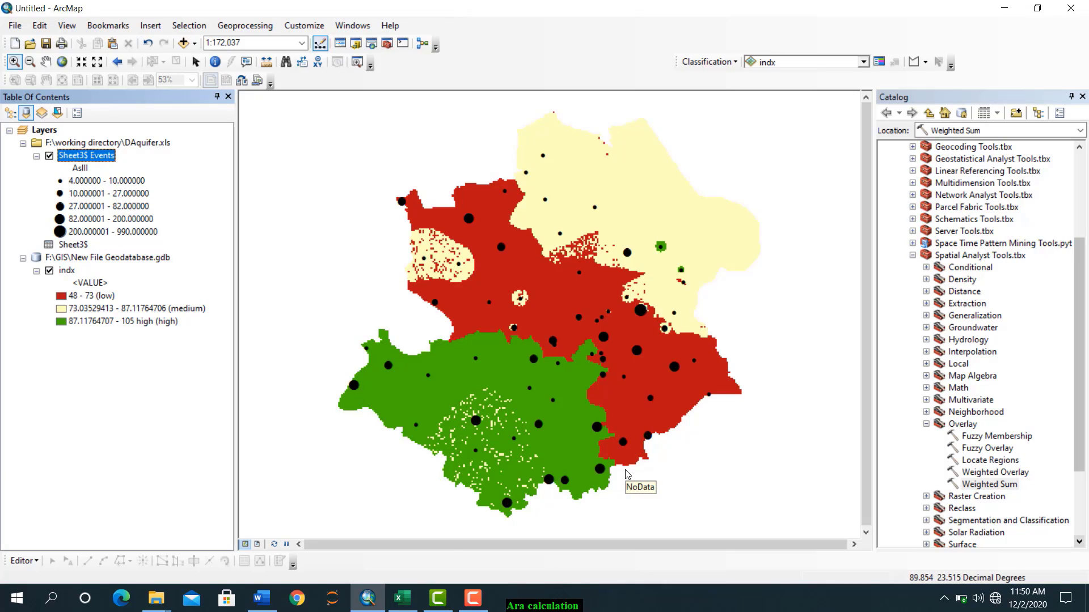
Recolour the high index class of the indx raster a saturated blue.
double_click(61, 322)
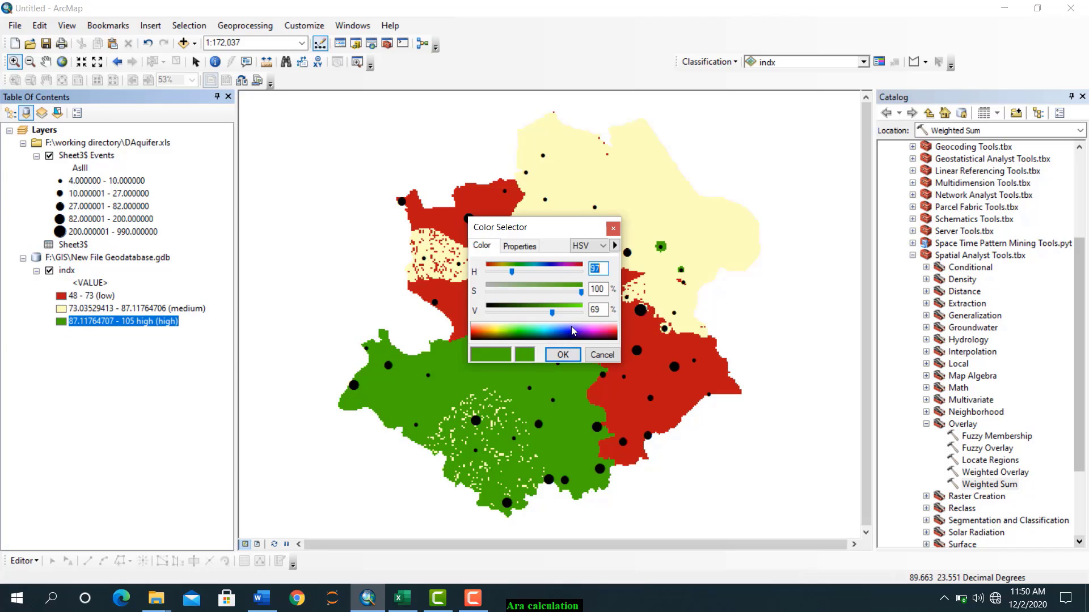
click(573, 332)
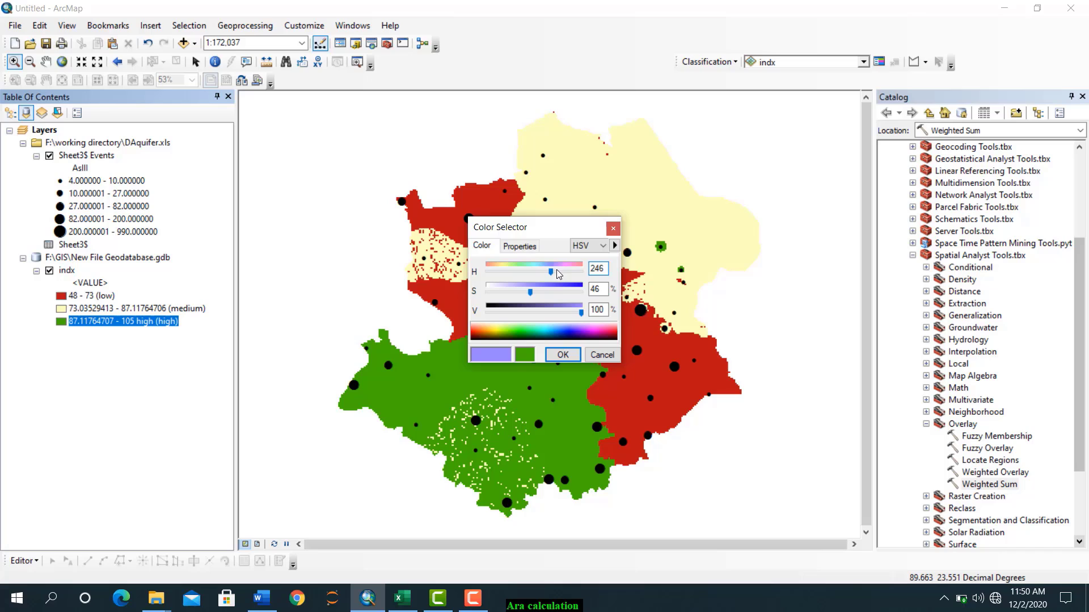
drag(533, 296, 557, 293)
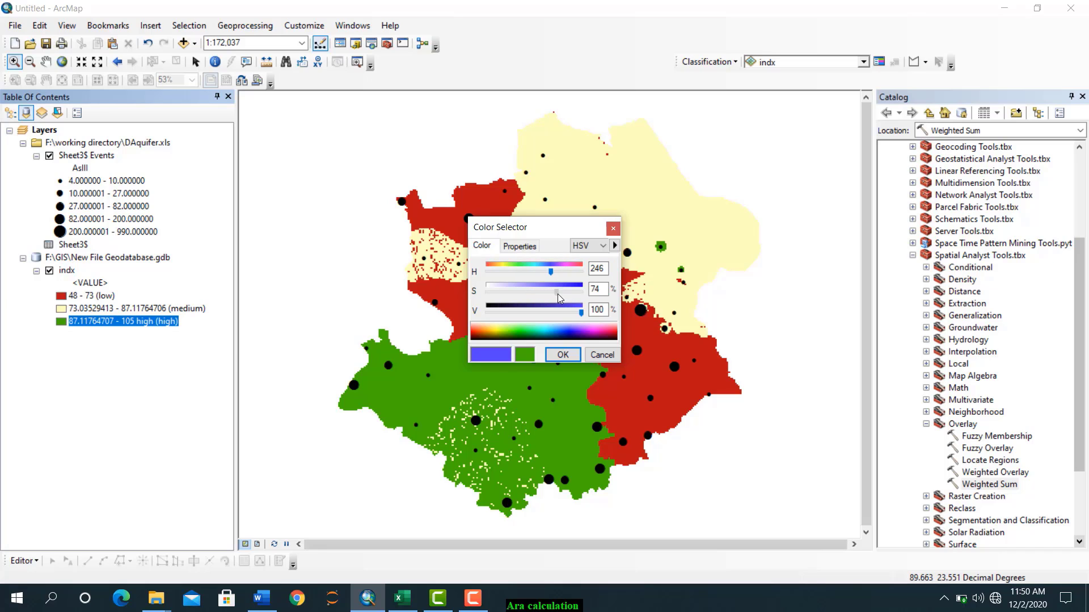
click(561, 355)
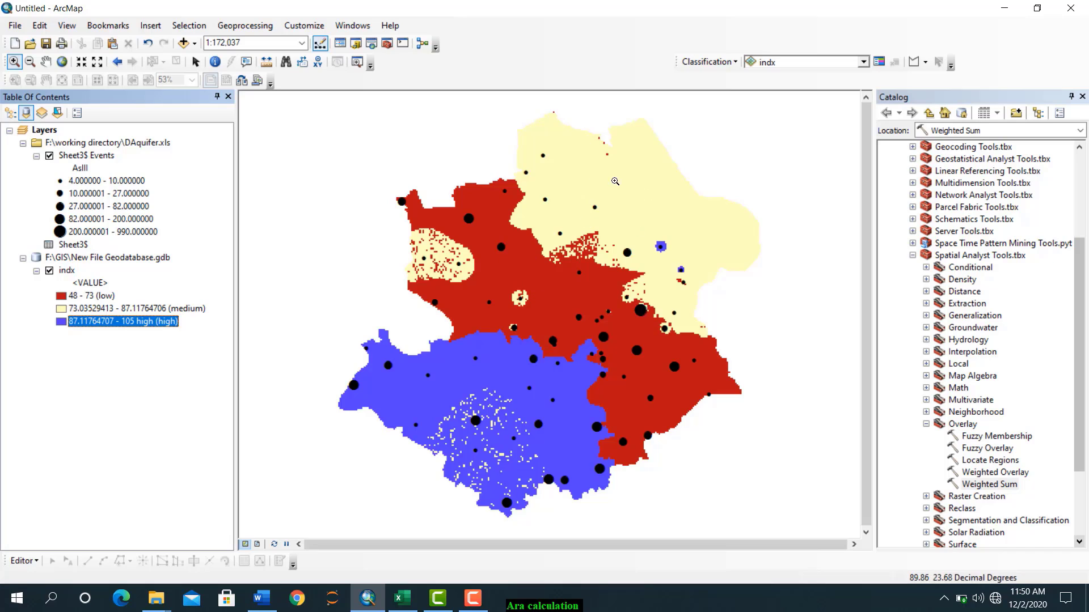
Make the medium class (73–87) bright yellow and zoom in on the southern blue area.
click(60, 310)
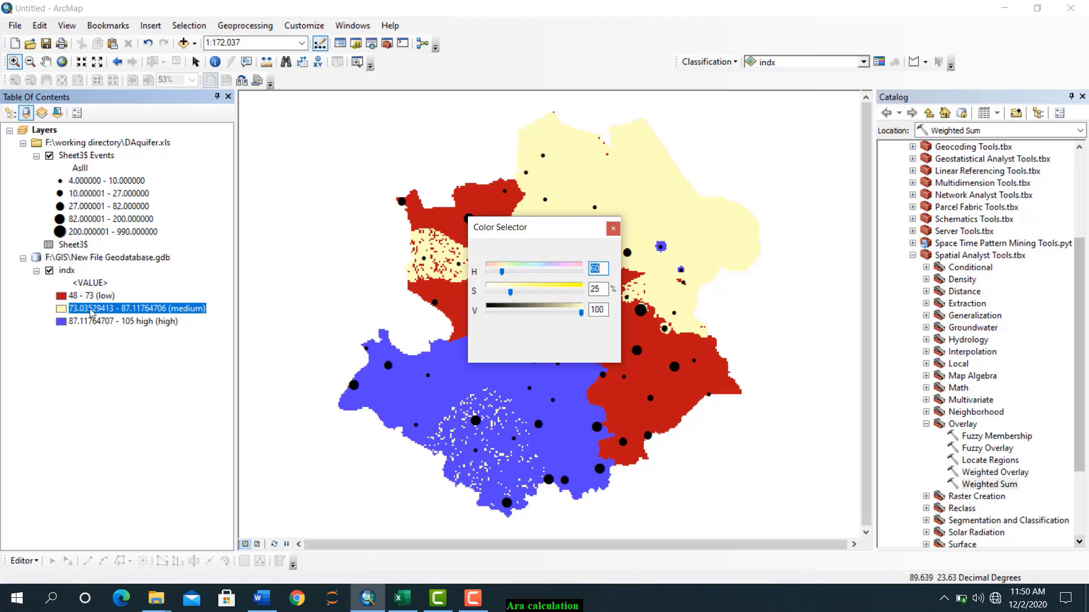
click(554, 285)
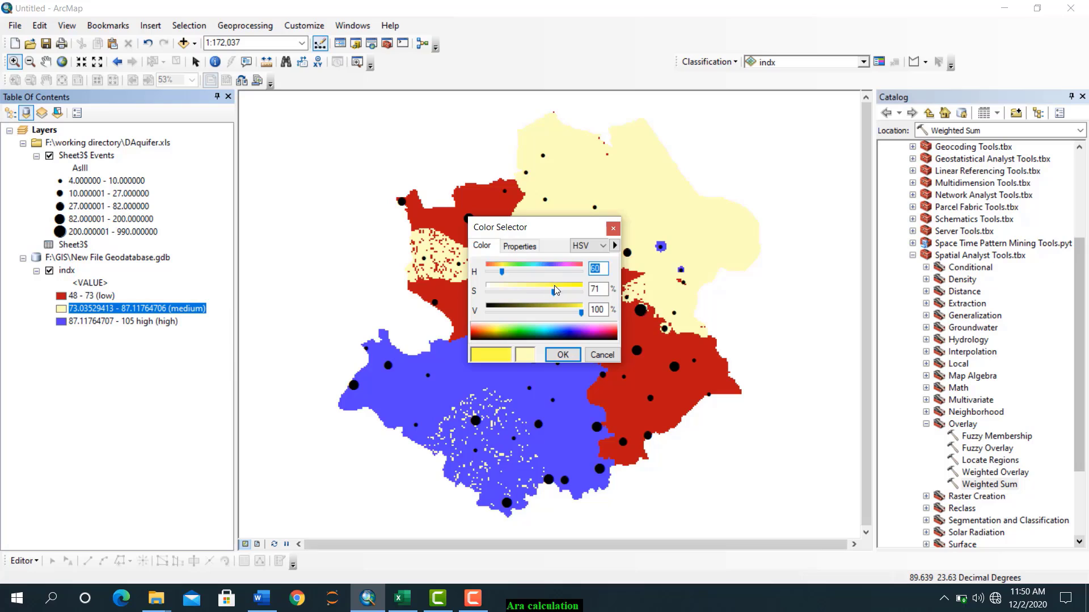
click(562, 354)
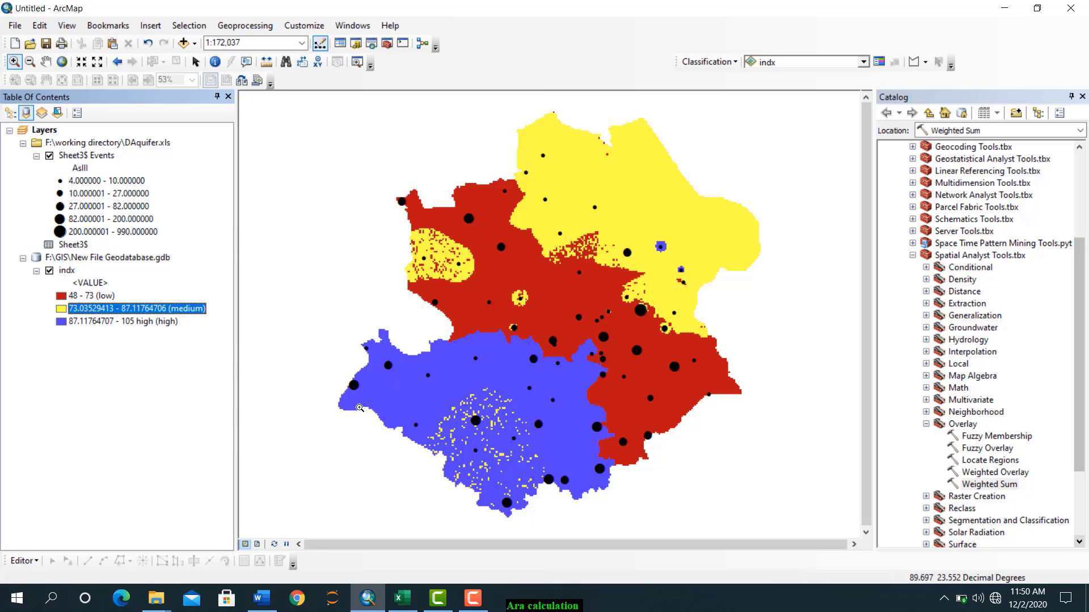
drag(321, 373, 604, 526)
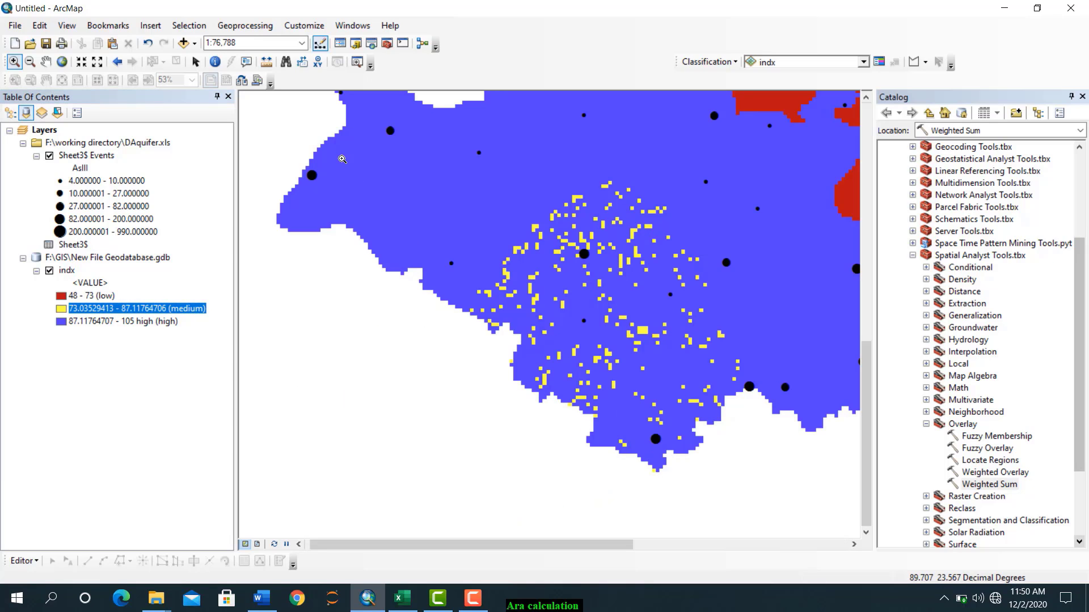
Set the Sheet3$ Events AsIII symbology to 3 classes with manual breaks at 10 and 50.
right_click(79, 157)
click(105, 453)
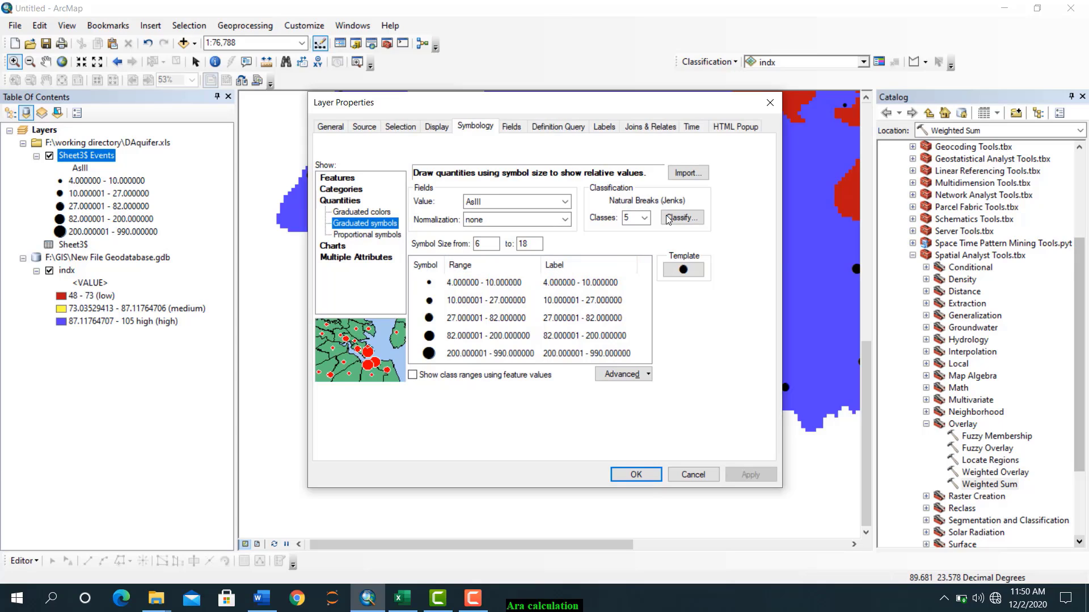
click(630, 218)
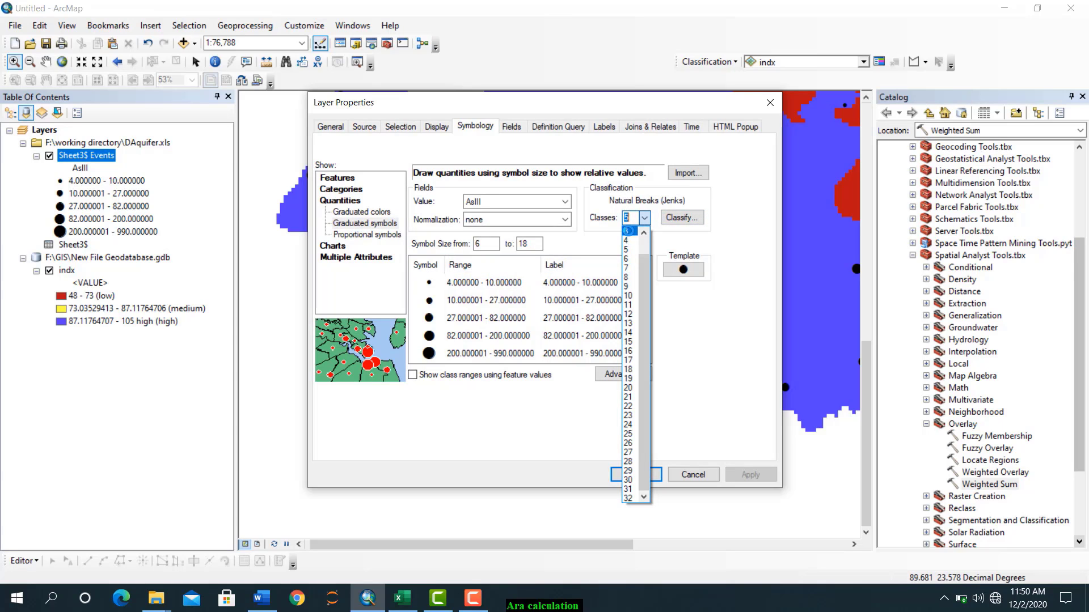
click(626, 231)
click(680, 217)
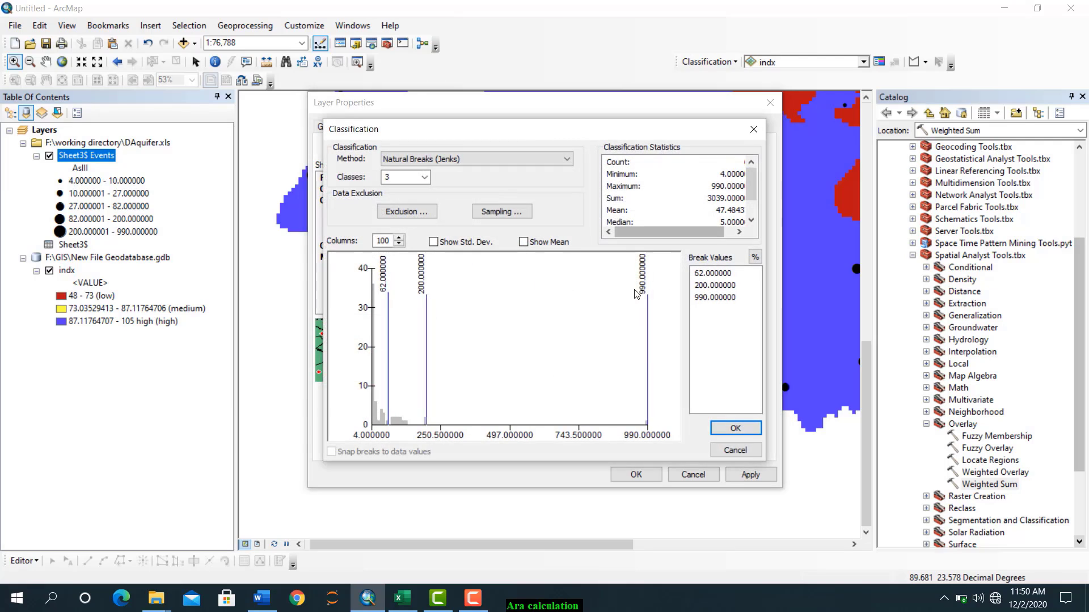
click(712, 273)
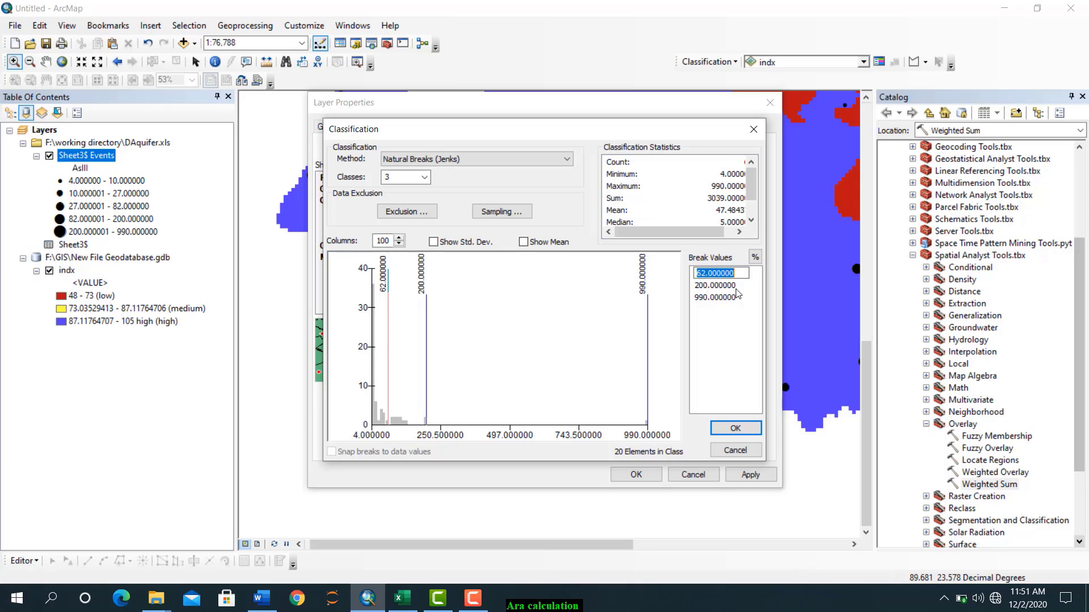
text(10)
click(736, 292)
text(5)
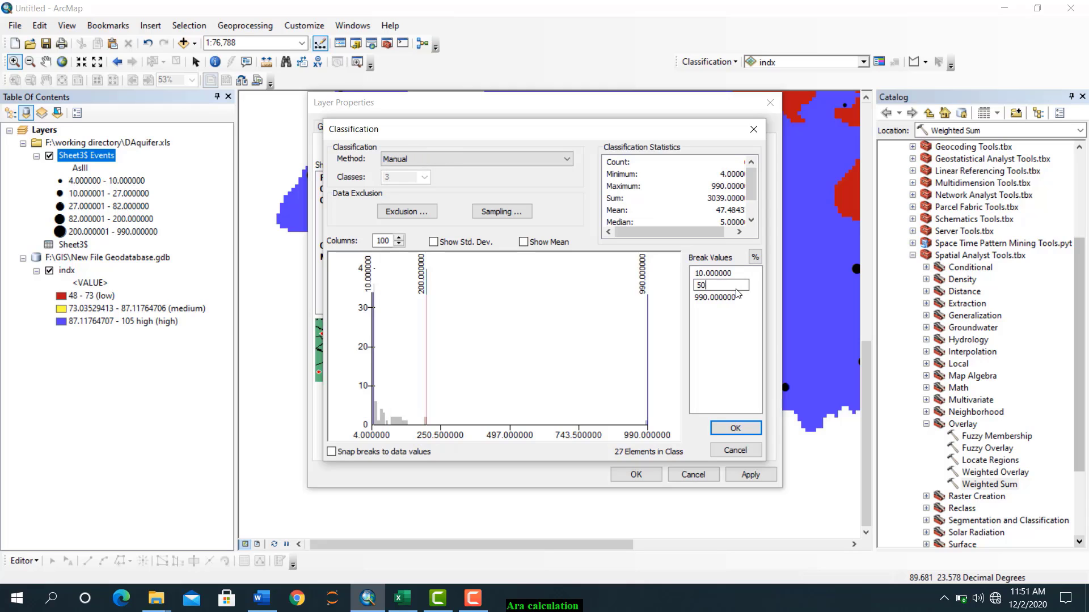
text(0)
key(Return)
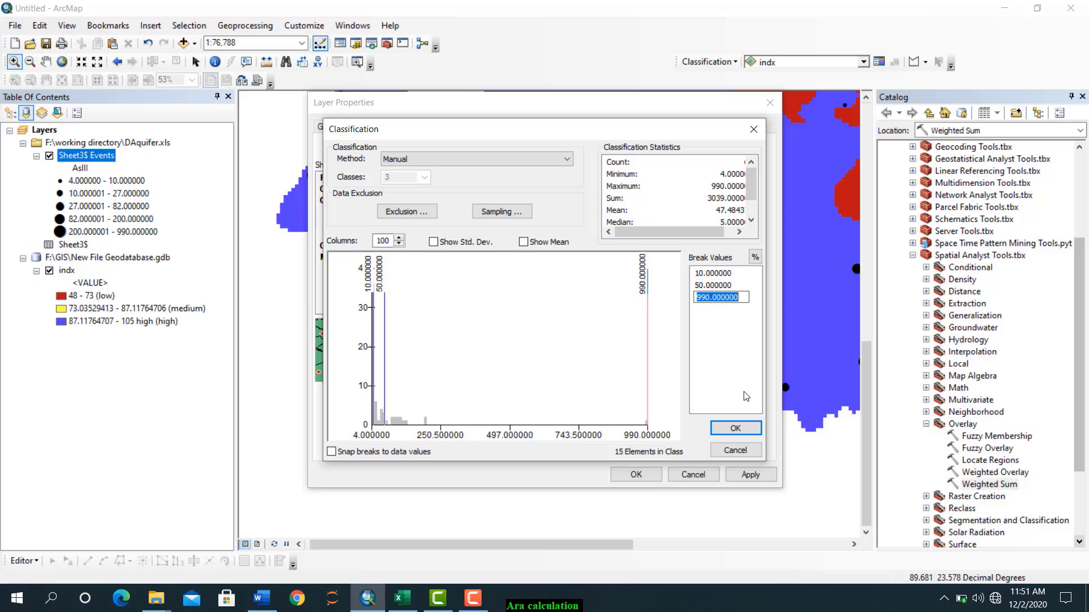
click(736, 428)
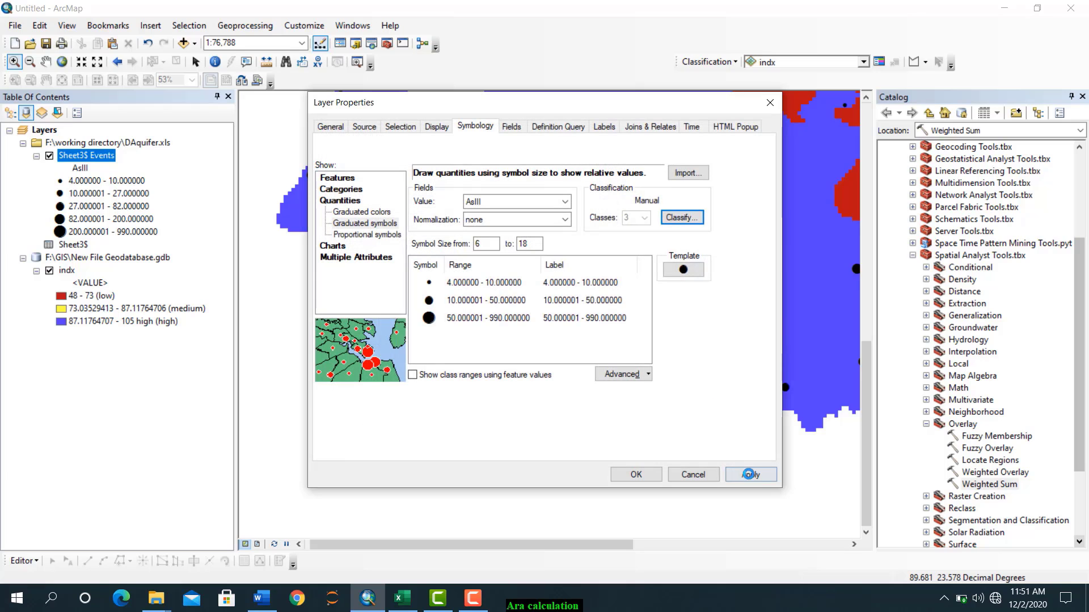
Apply the three-class symbols, then zoom from full extent into the central and southern zones.
click(751, 475)
click(636, 474)
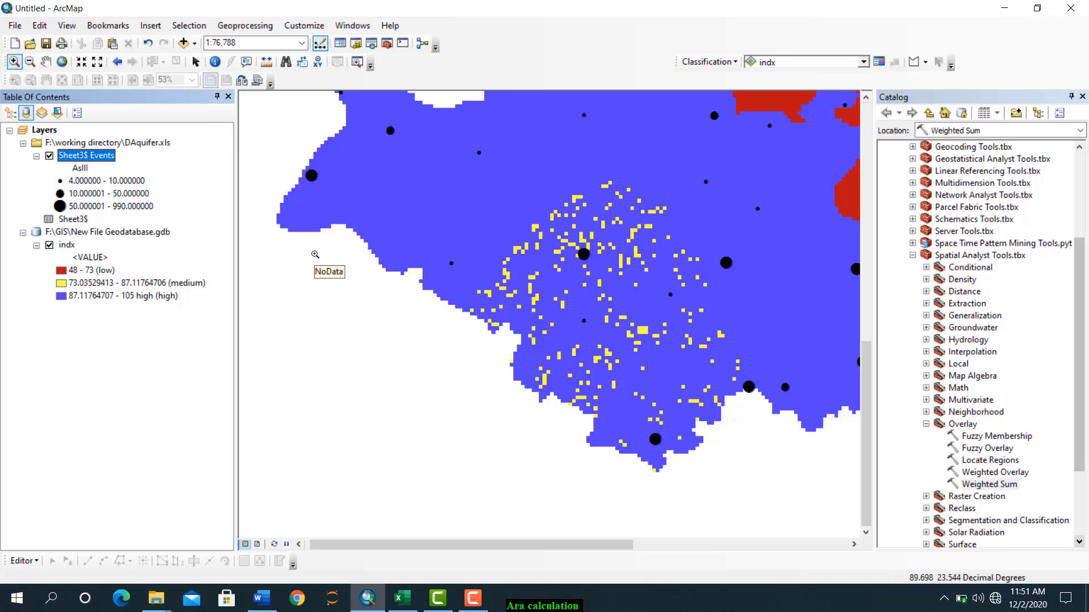
click(61, 62)
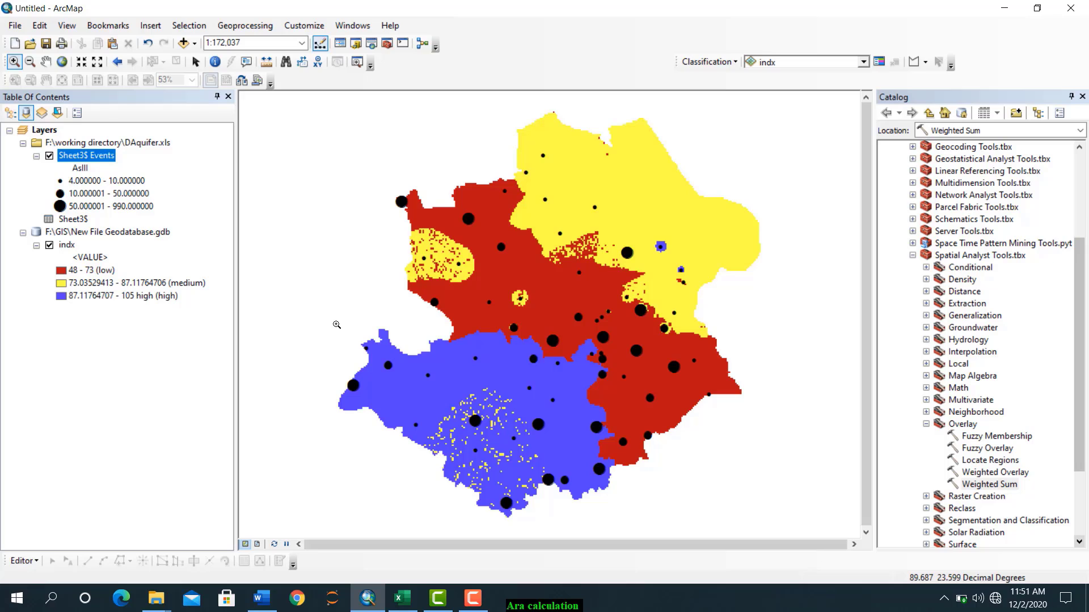
drag(305, 314, 784, 517)
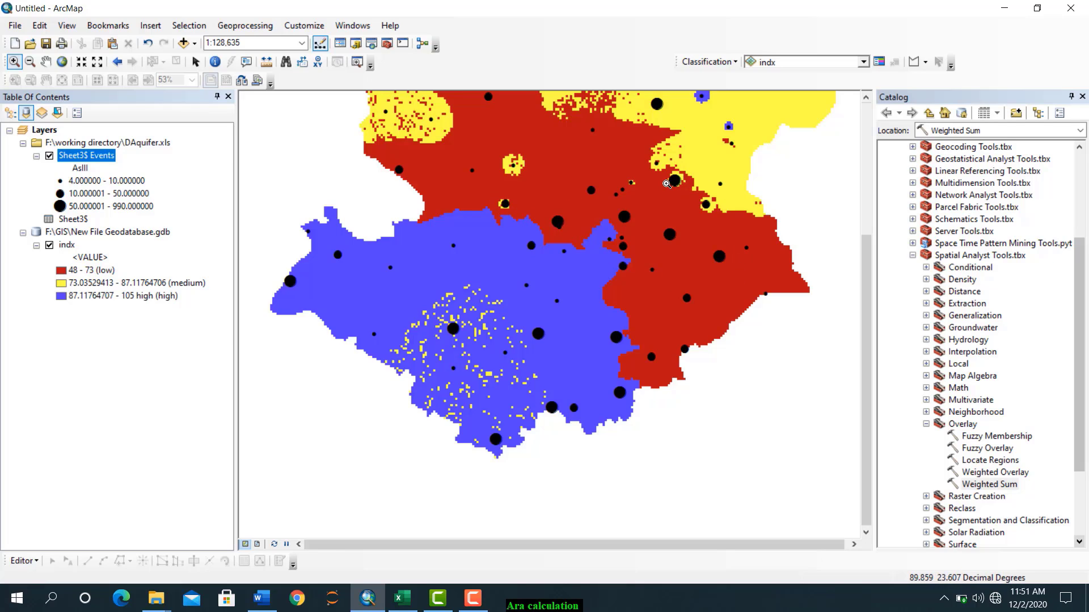
mouse_move(666, 183)
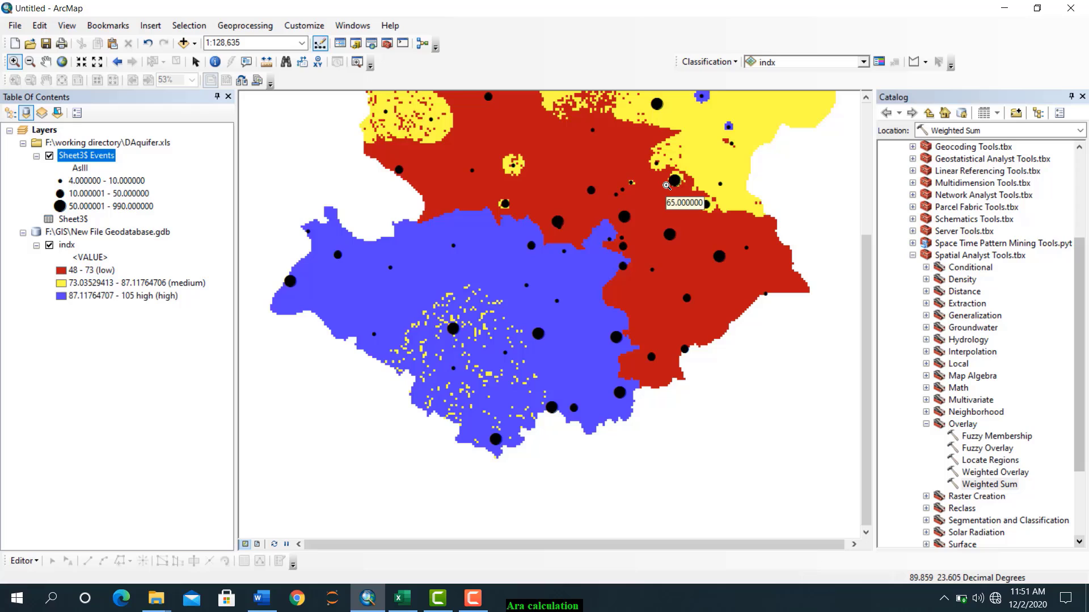
click(45, 61)
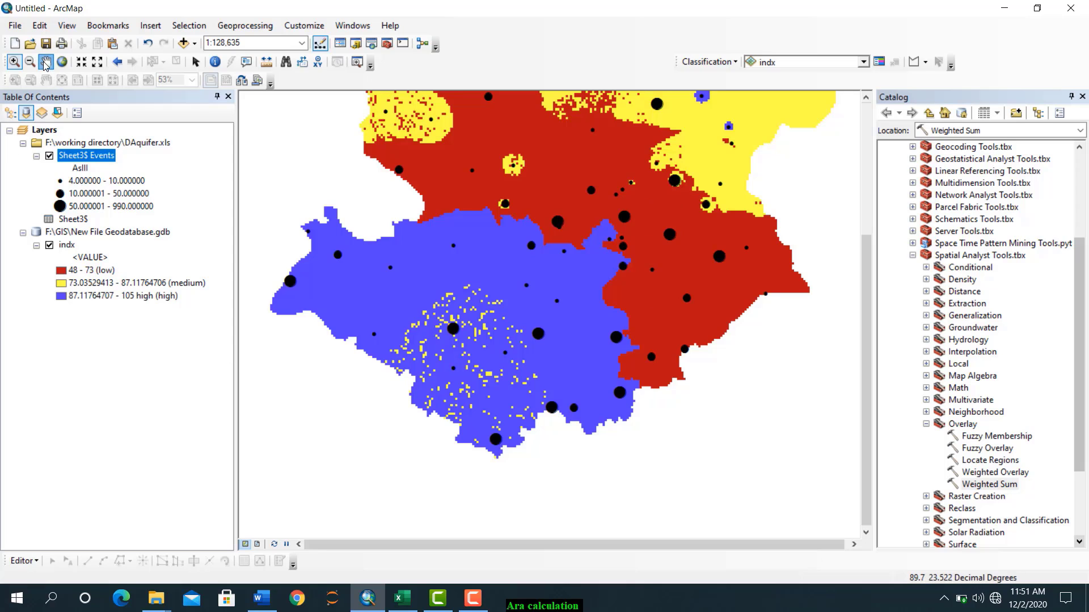
drag(558, 92, 423, 263)
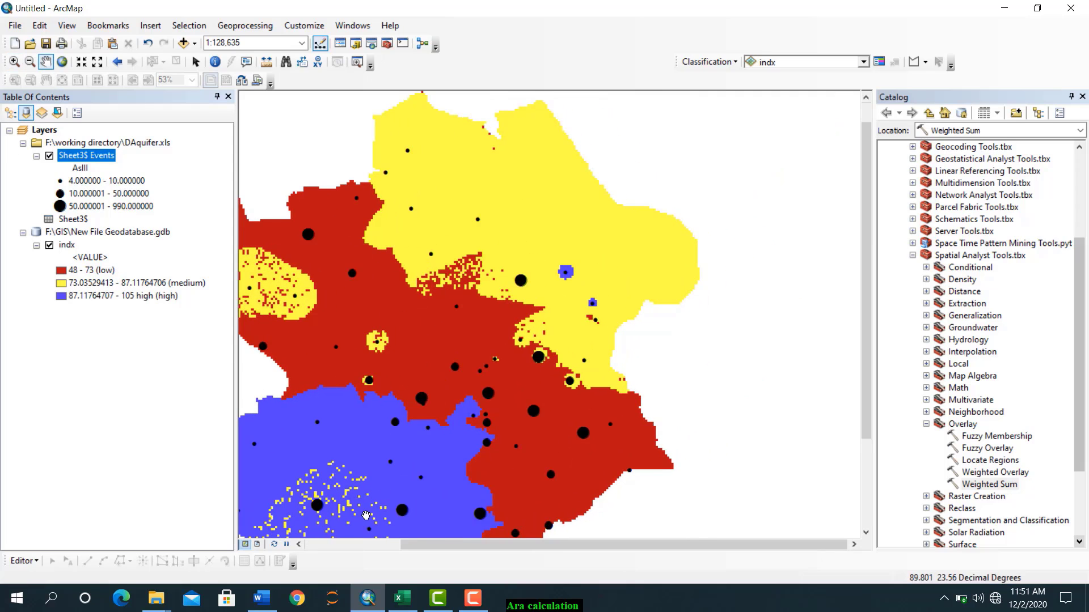
drag(375, 537, 386, 512)
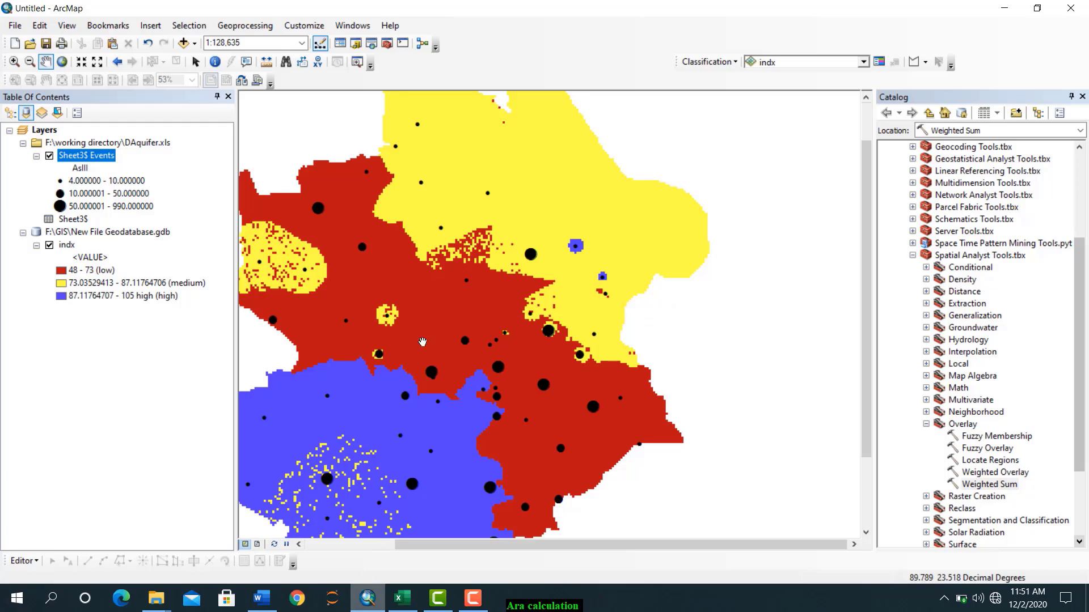
drag(407, 162, 358, 234)
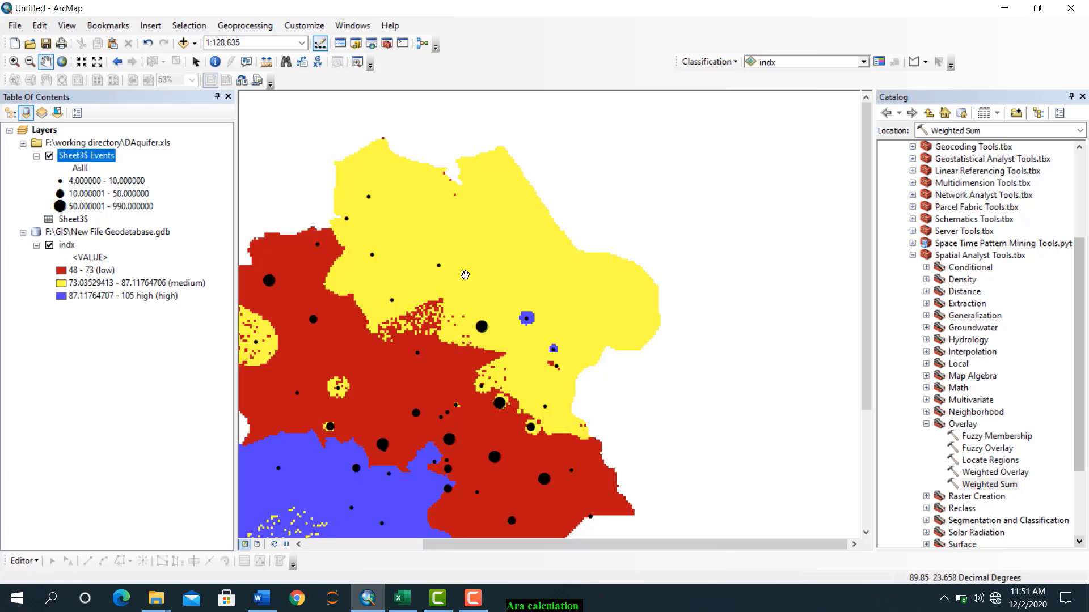
mouse_move(556, 361)
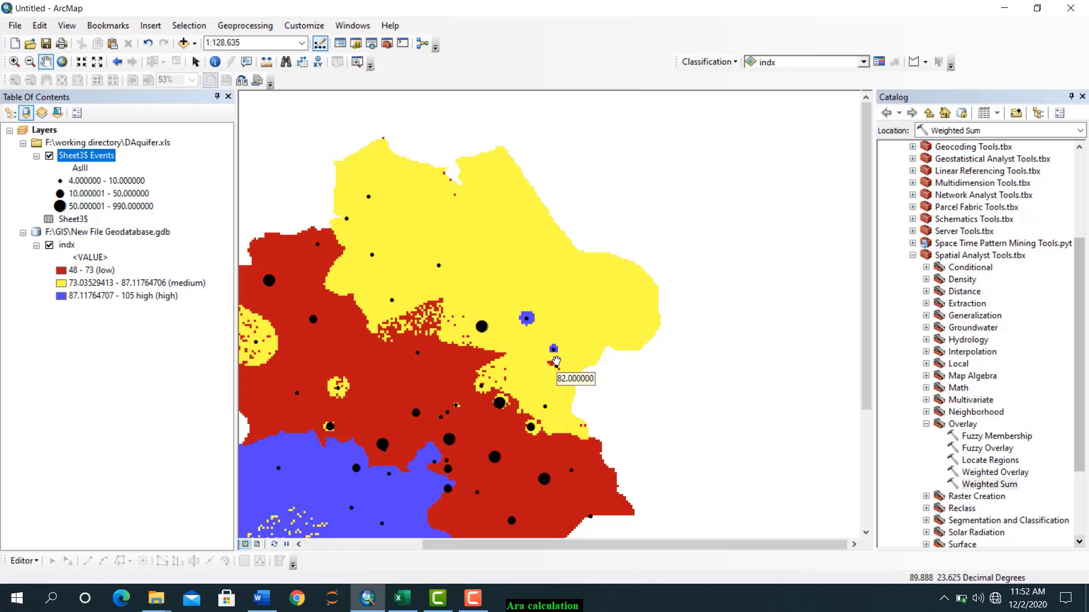
drag(461, 347, 584, 306)
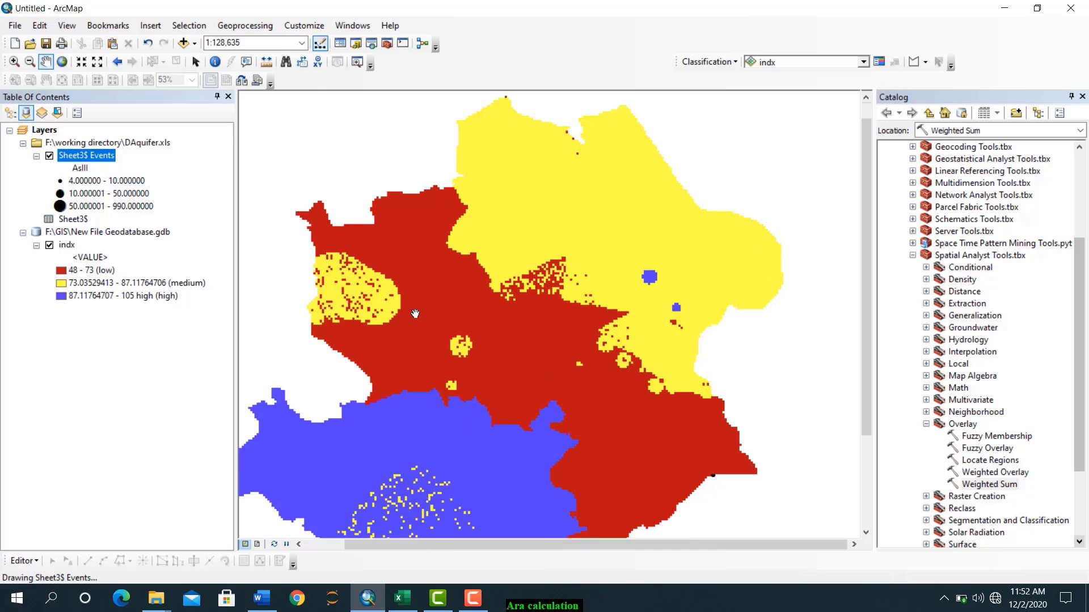
drag(366, 305, 461, 332)
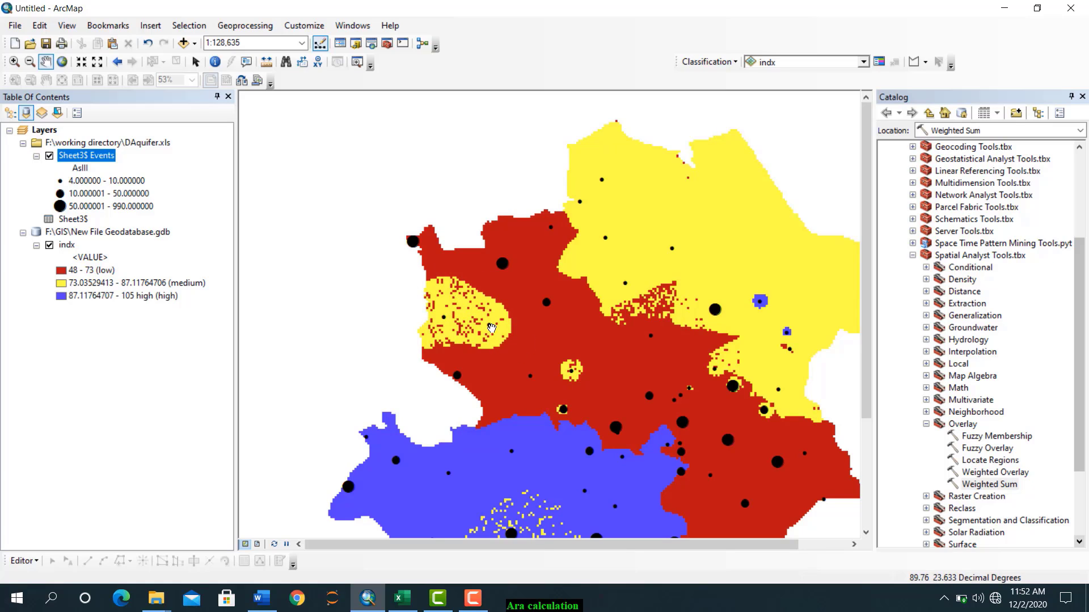
mouse_move(491, 328)
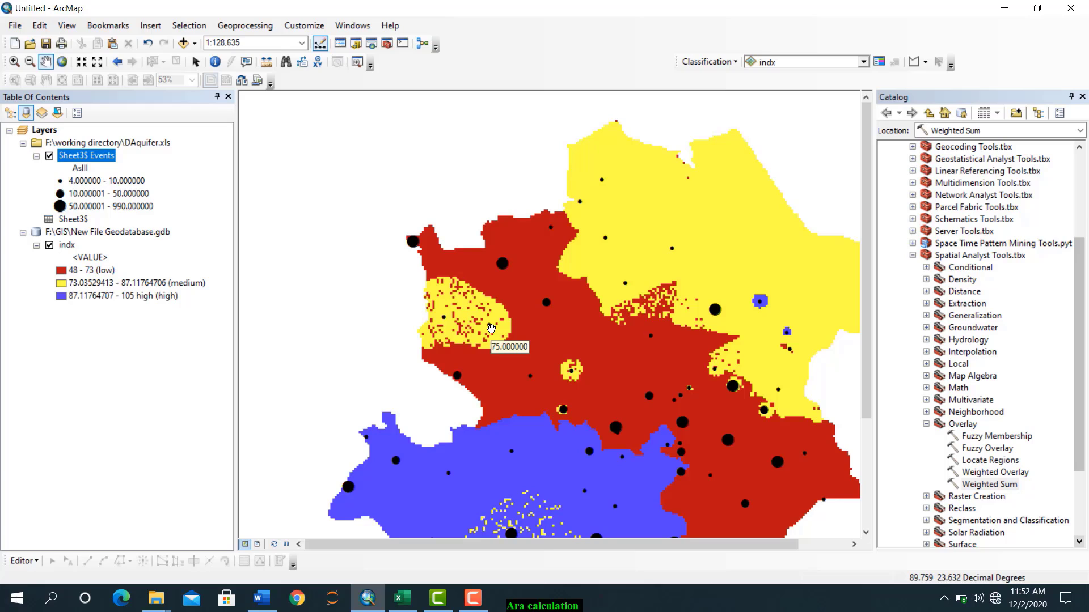
drag(650, 370, 490, 337)
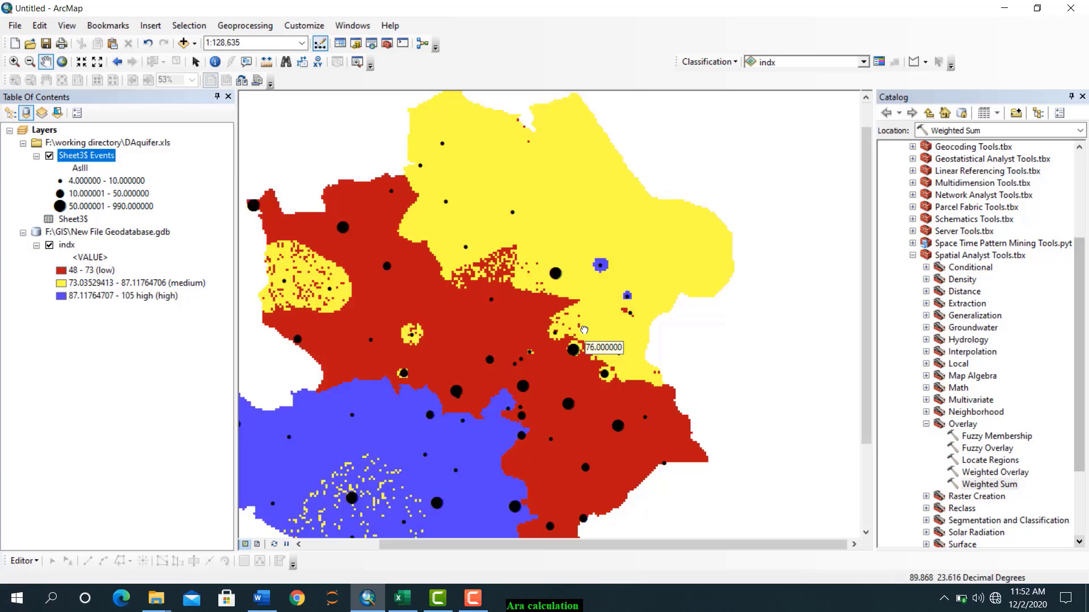
mouse_move(610, 340)
mouse_down()
mouse_move(574, 325)
mouse_move(601, 387)
mouse_up()
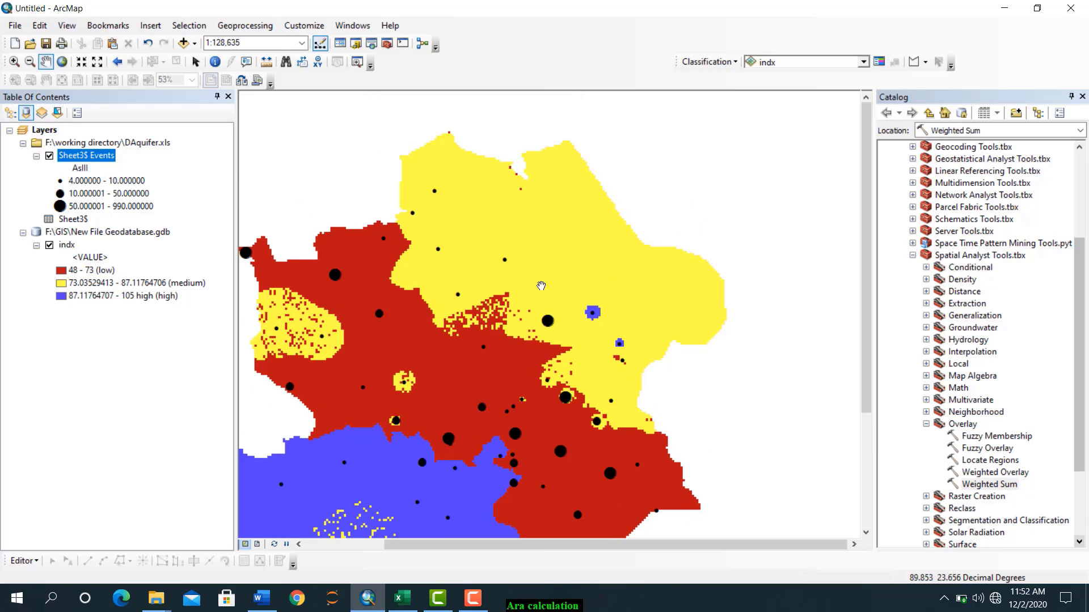
In Word, highlight the low, moderate and high zone percentages in the validation paragraph, then return to ArcMap.
mouse_move(541, 285)
click(372, 597)
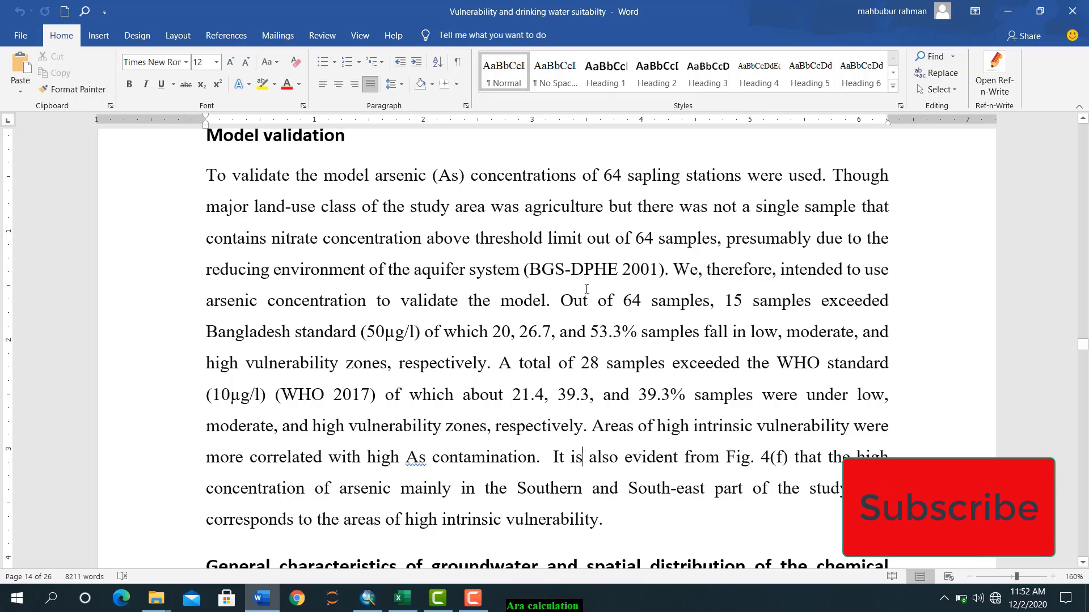
click(560, 300)
key(shift+Right)
drag(621, 296, 689, 335)
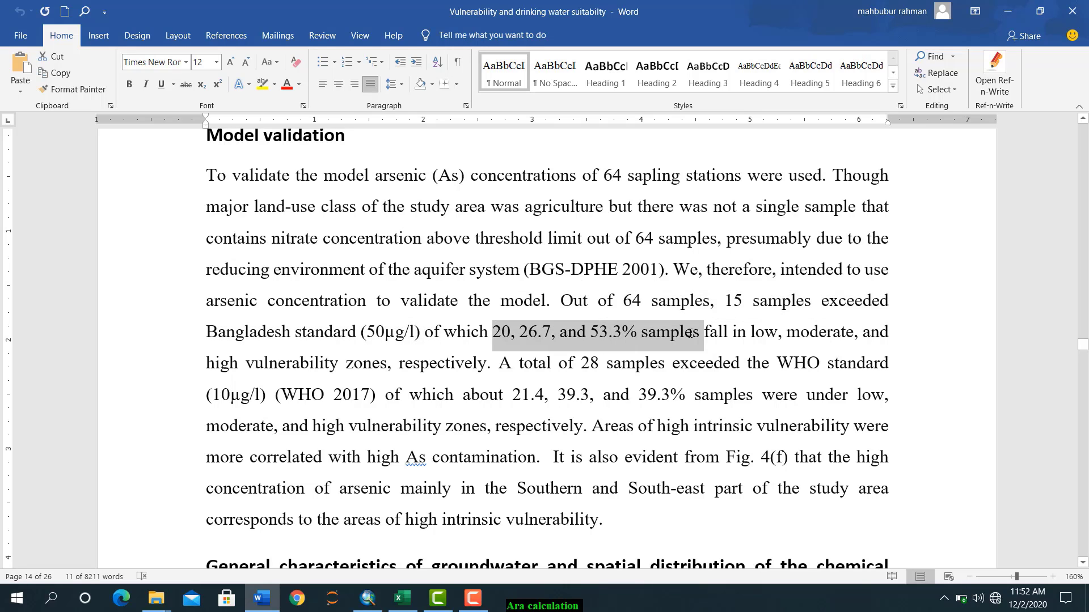
click(698, 364)
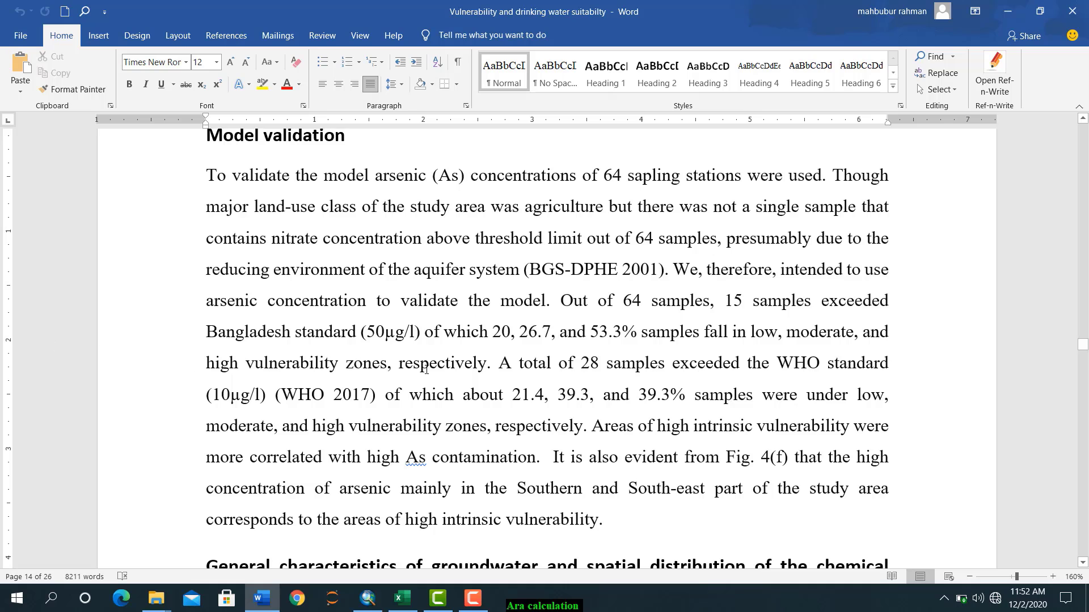
scroll(433, 406, down, 2)
key(alt+Tab)
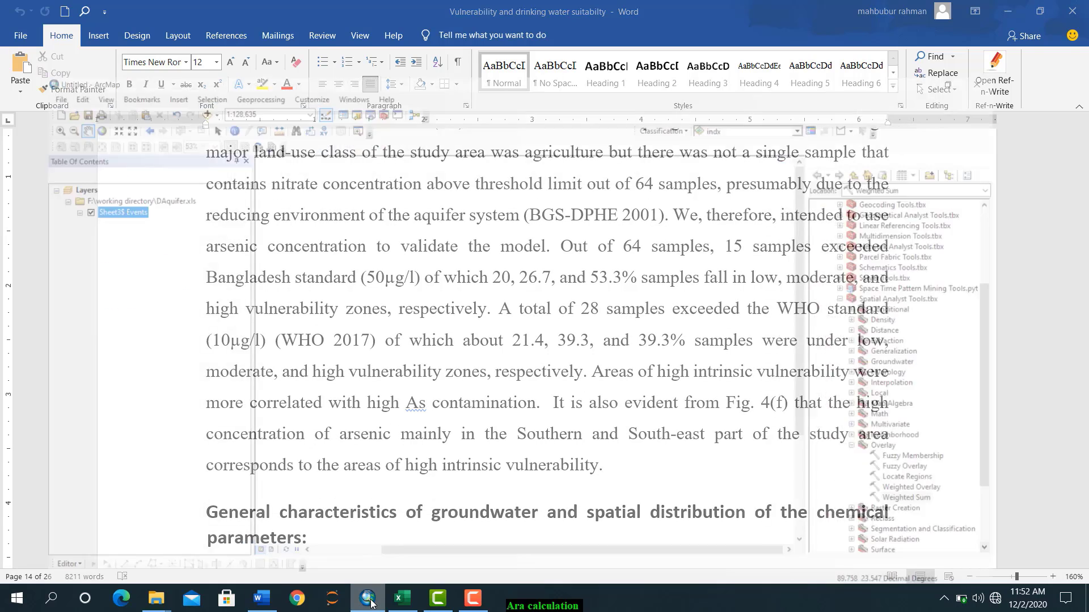
Pan the map to recentre the study area and its arsenic station circles.
drag(457, 400, 515, 244)
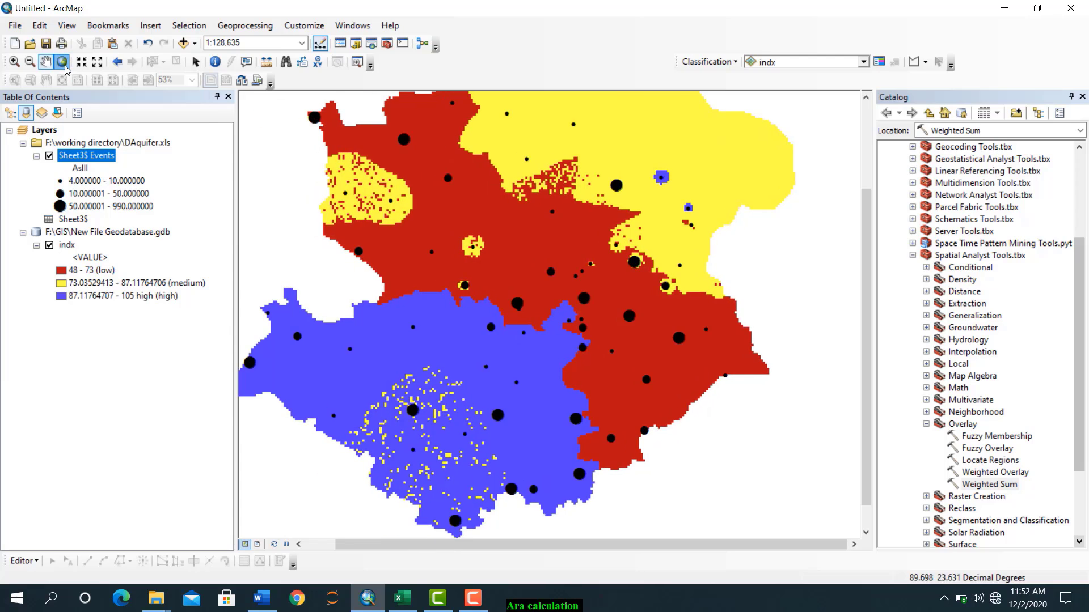